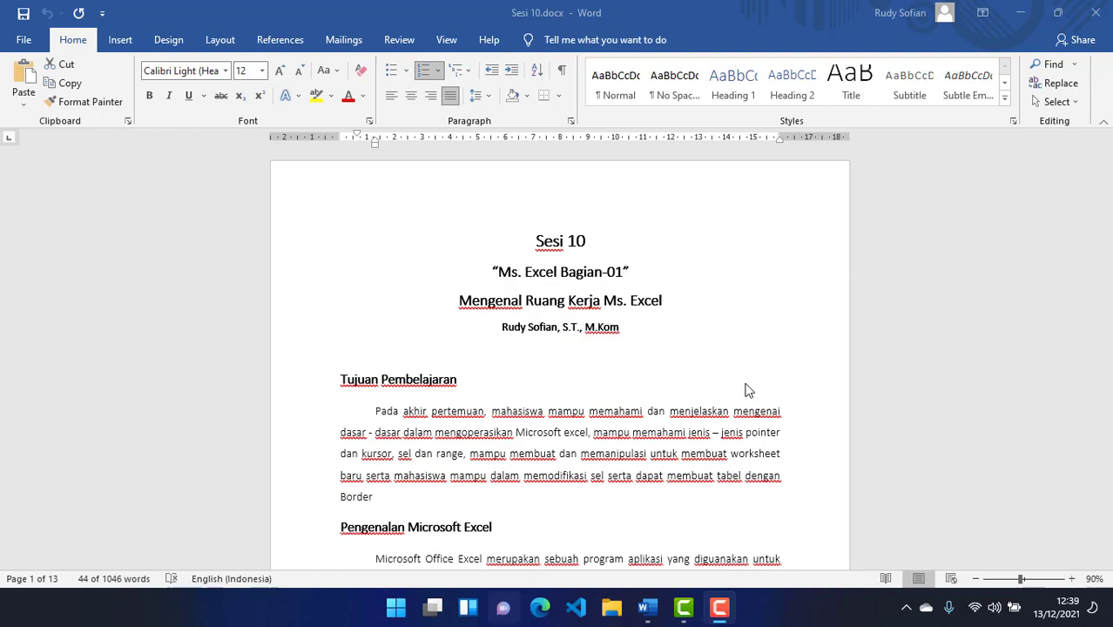
- Highlight the lesson's "Sesi 10" heading and the title line "Mengenal Ruang Kerja Ms. Excel"
{"action": "left_click", "coordinate": [514, 272]}
{"action": "left_click_drag", "start_coordinate": [519, 278], "coordinate": [599, 300]}
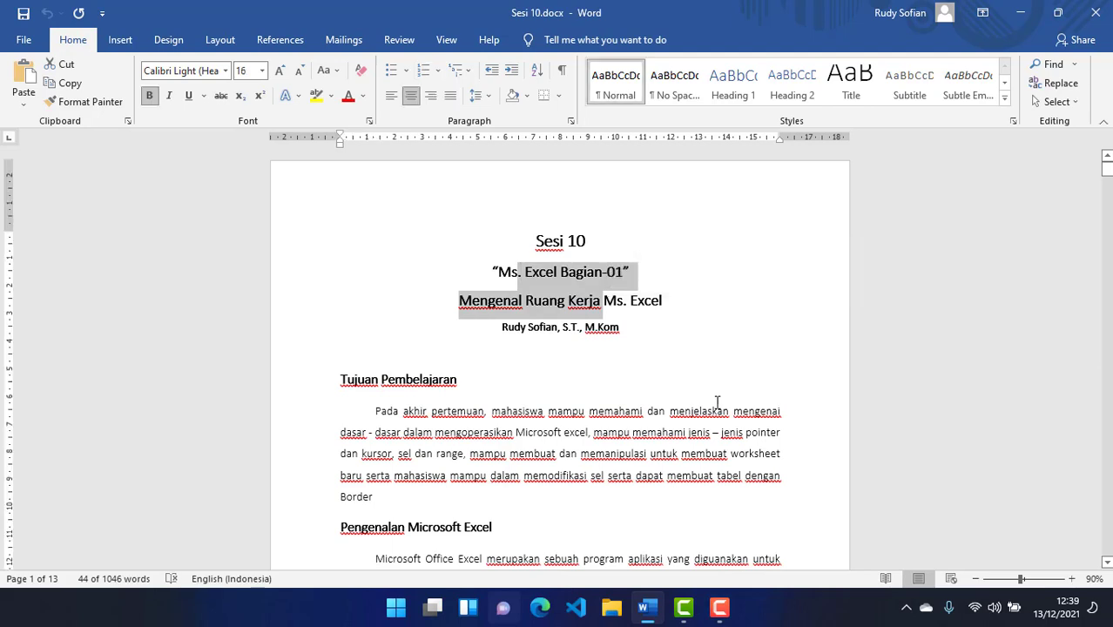
{"action": "left_click", "coordinate": [716, 394]}
{"action": "triple_click", "coordinate": [556, 241]}
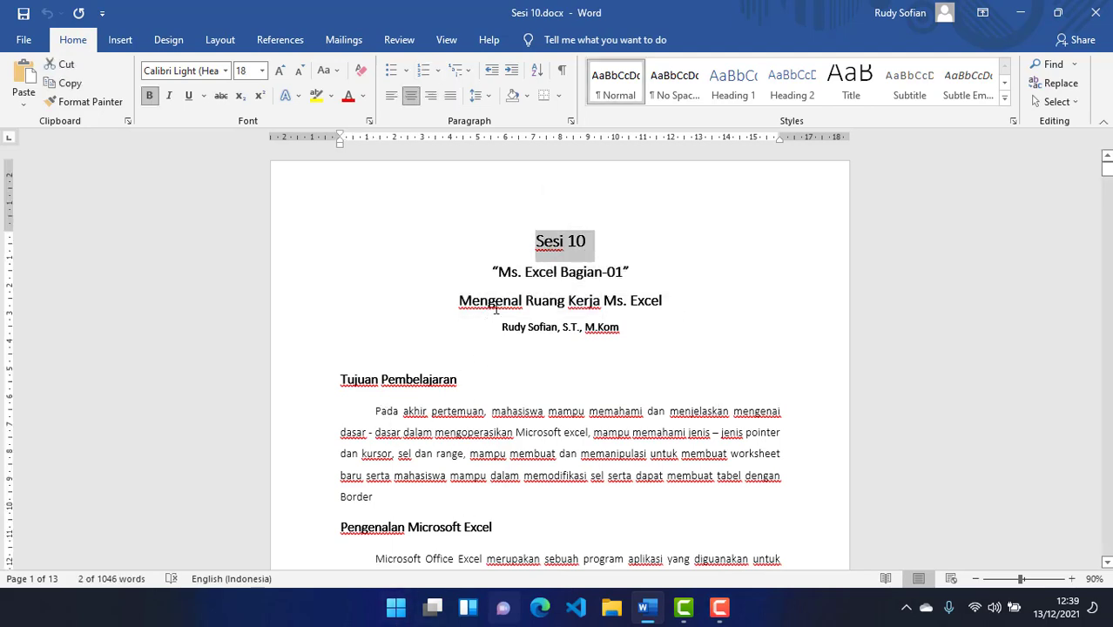
{"action": "left_click_drag", "start_coordinate": [460, 302], "coordinate": [693, 300]}
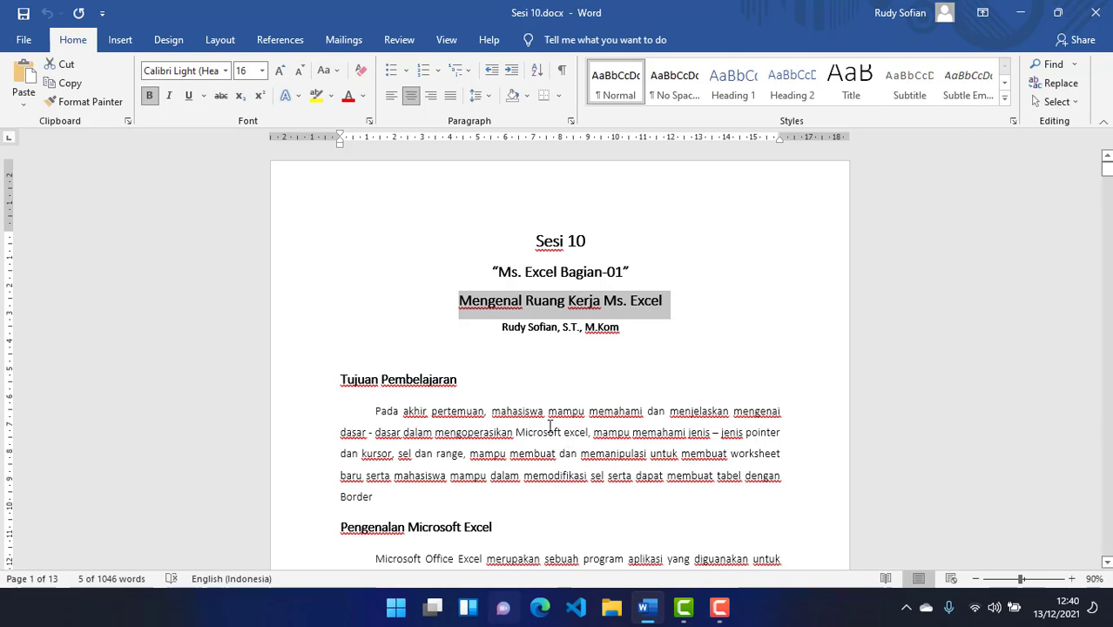
- Read the learning objectives and the Microsoft Excel introduction down to the labelled picture of the Excel window
{"action": "scroll", "coordinate": [565, 442], "scroll_direction": "down", "scroll_amount": 3}
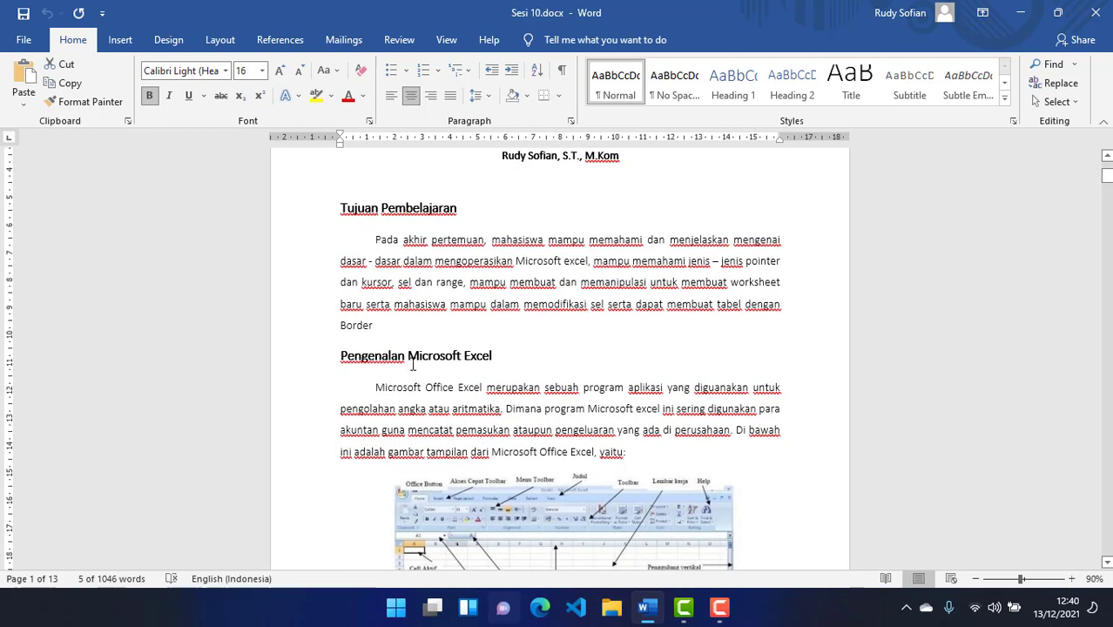
{"action": "scroll", "coordinate": [413, 364], "scroll_direction": "down", "scroll_amount": 1}
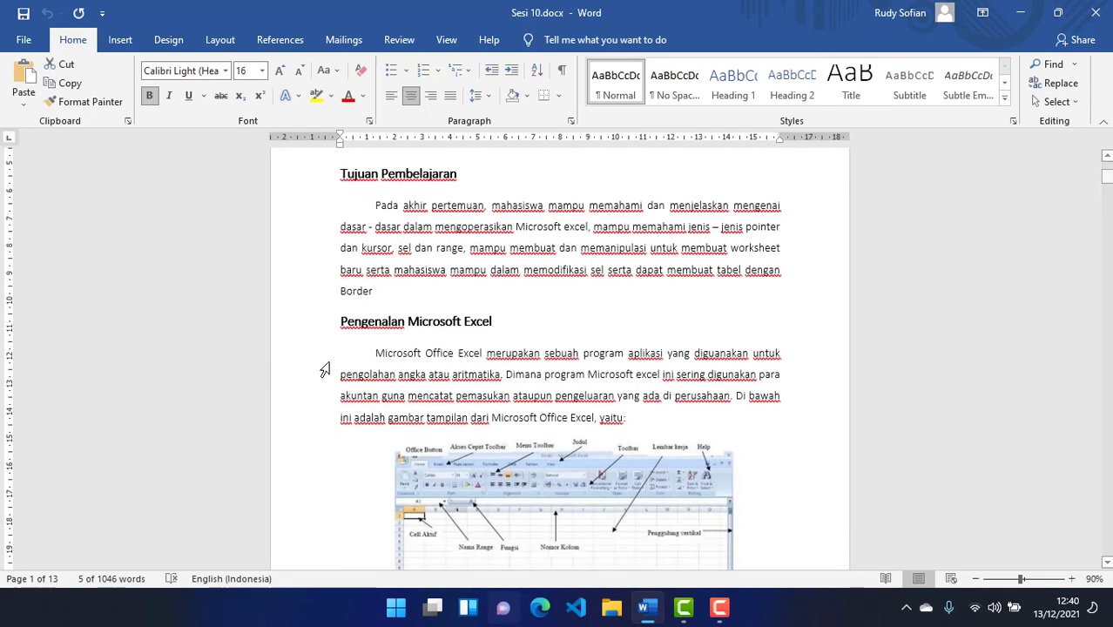
{"action": "scroll", "coordinate": [323, 366], "scroll_direction": "down", "scroll_amount": 2}
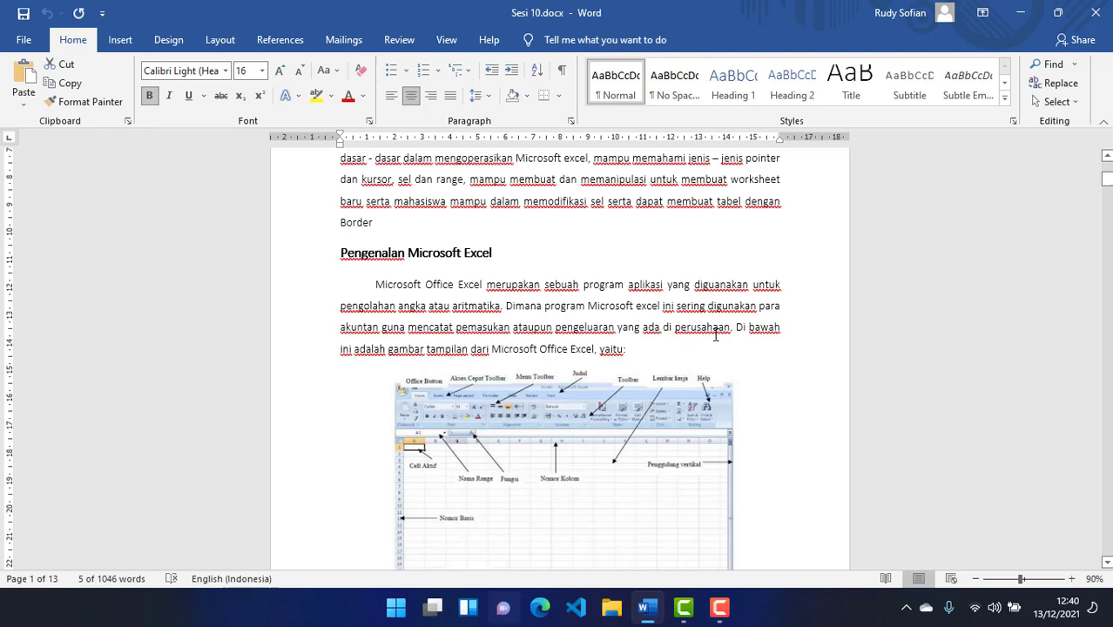
{"action": "scroll", "coordinate": [467, 345], "scroll_direction": "down", "scroll_amount": 2}
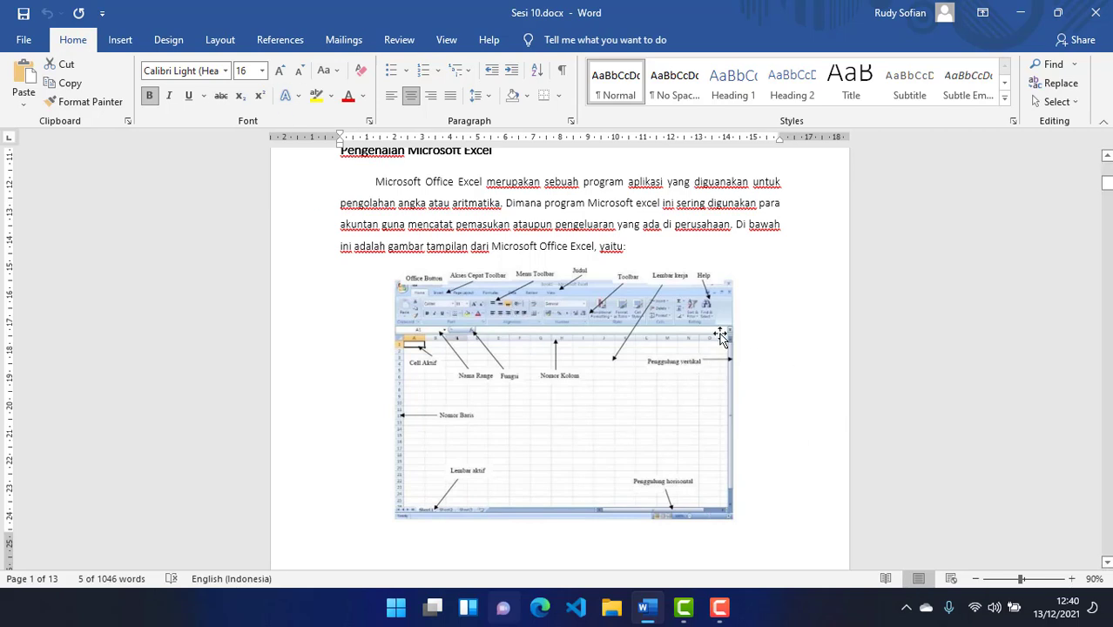
{"action": "scroll", "coordinate": [792, 334], "scroll_direction": "down", "scroll_amount": 1}
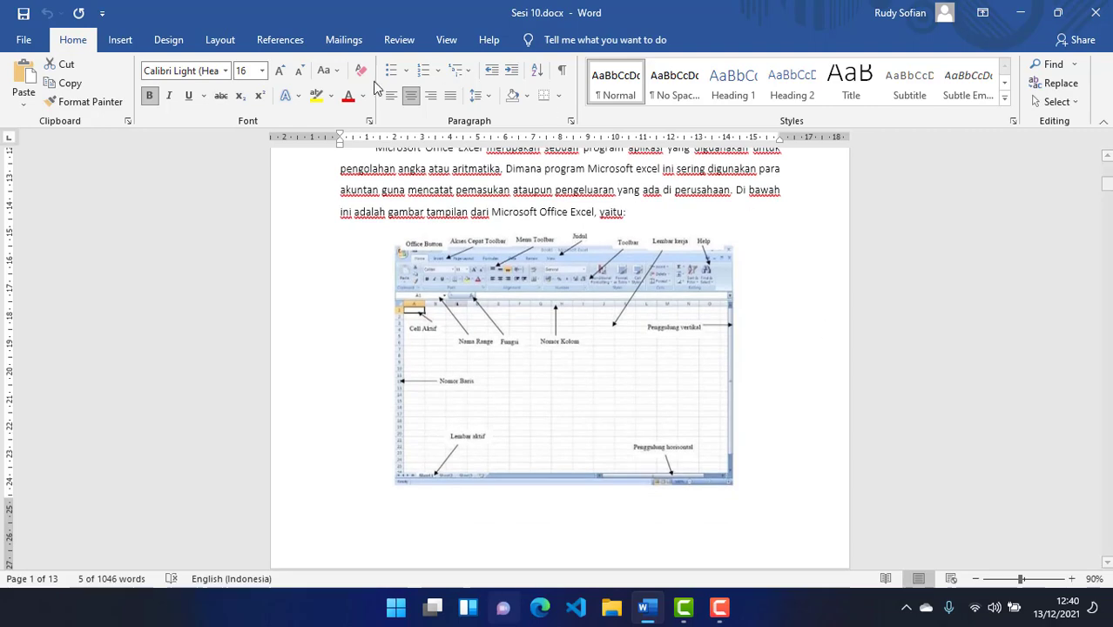
- Search the computer for "microsoft ex", launch Excel in a maximized window and create a blank workbook
{"action": "left_click", "coordinate": [397, 608]}
{"action": "type", "text": "micrp"}
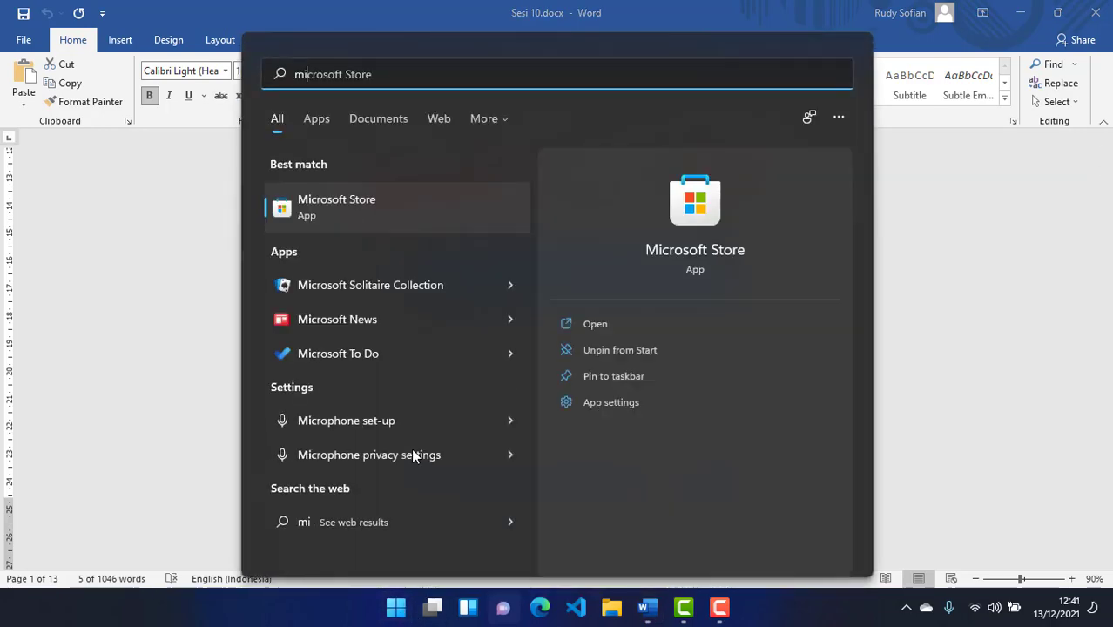
{"action": "key", "text": "BackSpace"}
{"action": "key", "text": "BackSpace"}
{"action": "type", "text": "ros"}
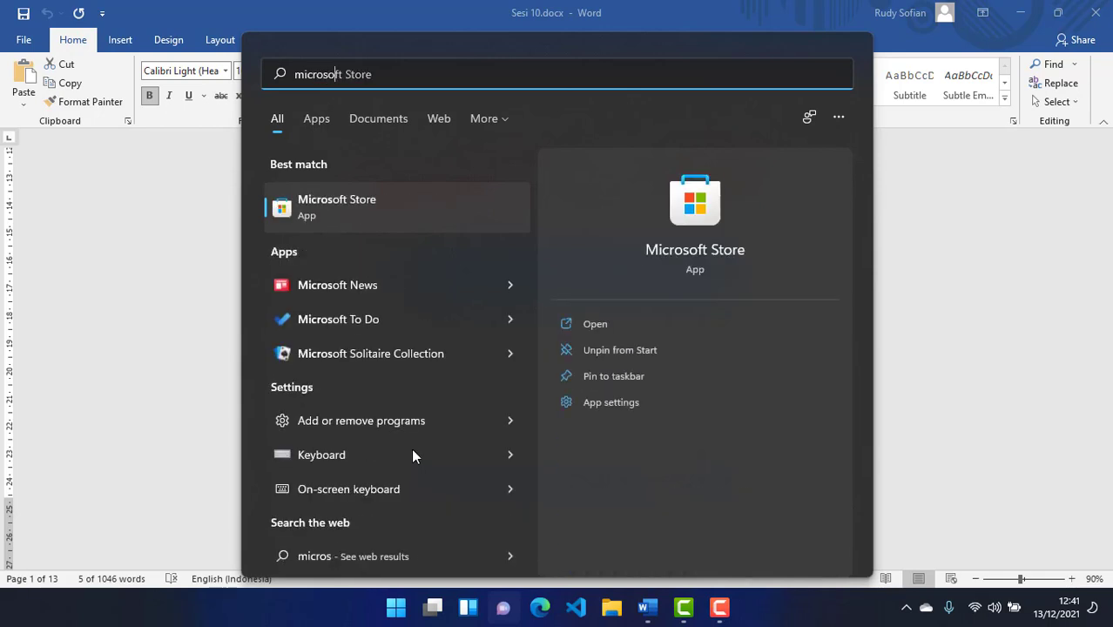
{"action": "type", "text": "oft ex"}
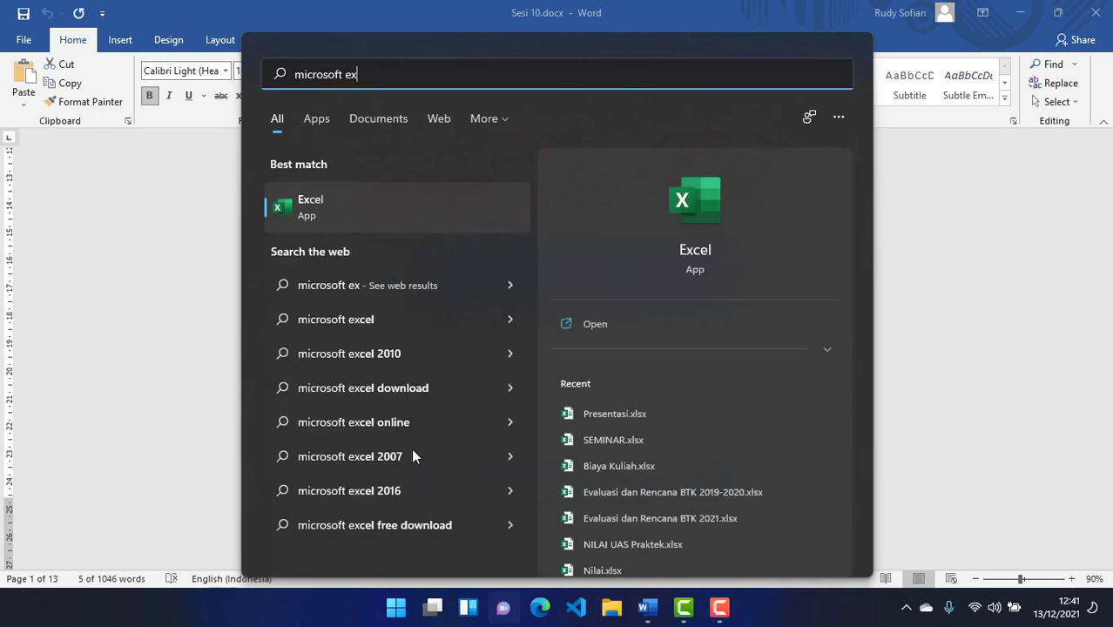
{"action": "key", "text": "Return"}
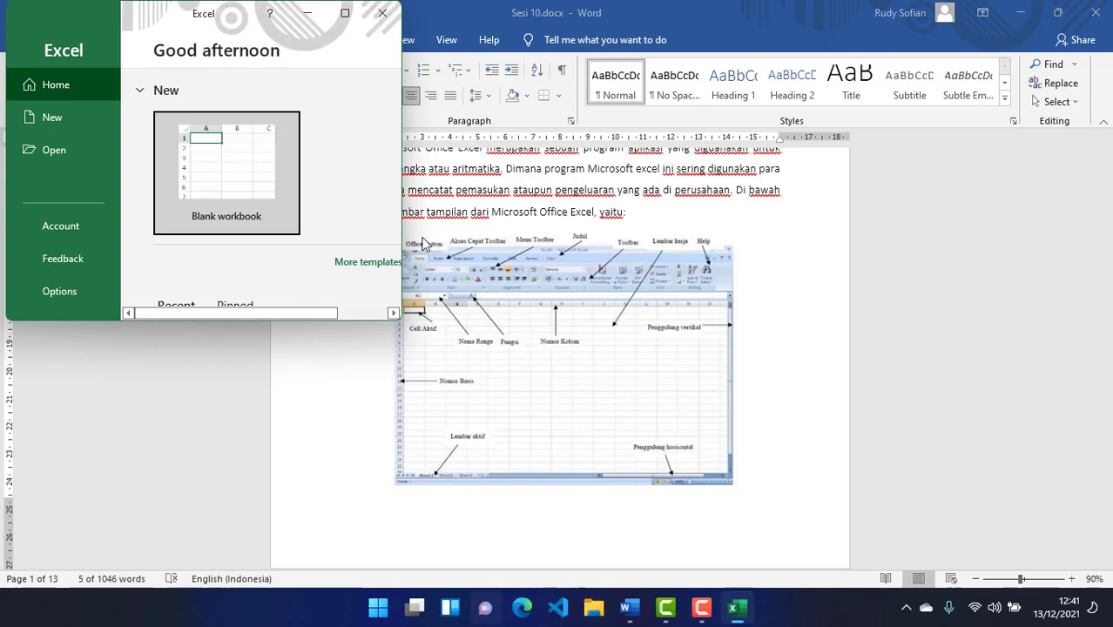
{"action": "left_click", "coordinate": [345, 13]}
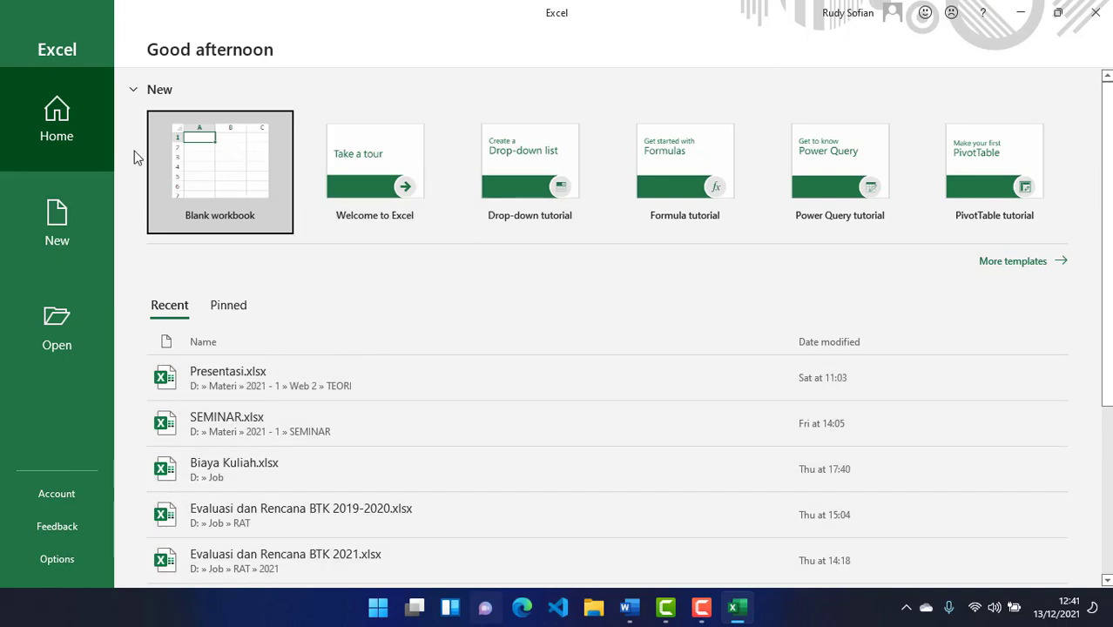
{"action": "left_click", "coordinate": [219, 172]}
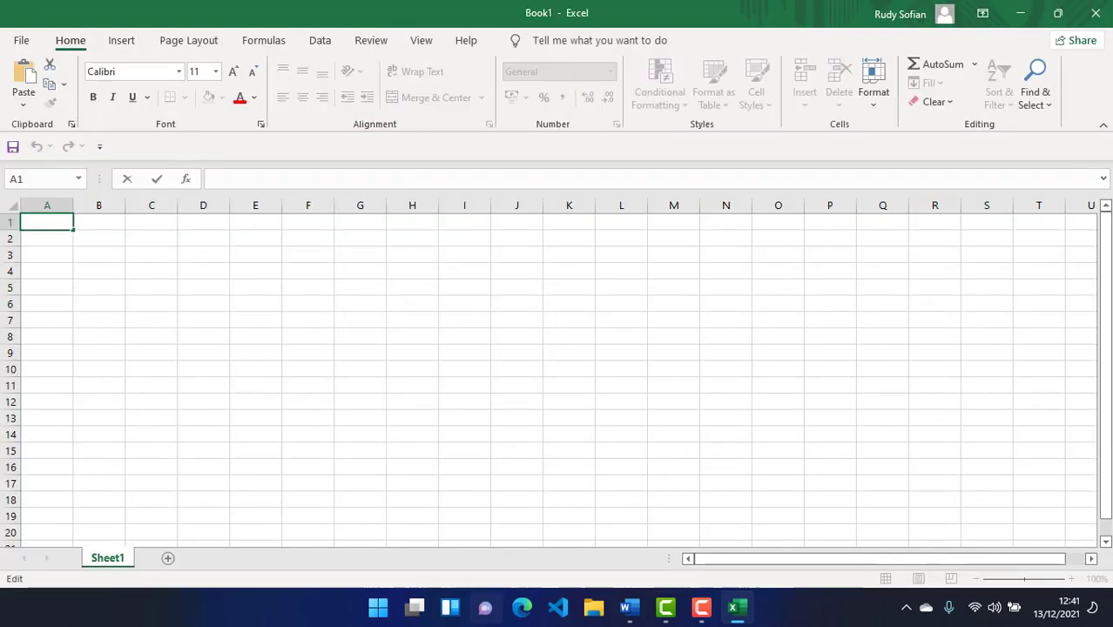
- Switch to the Word lesson and review the list of Excel terms, highlighting the Alamat Relatif and Alamat Absolut entries
{"action": "left_click", "coordinate": [742, 613]}
{"action": "scroll", "coordinate": [533, 441], "scroll_direction": "down", "scroll_amount": 7}
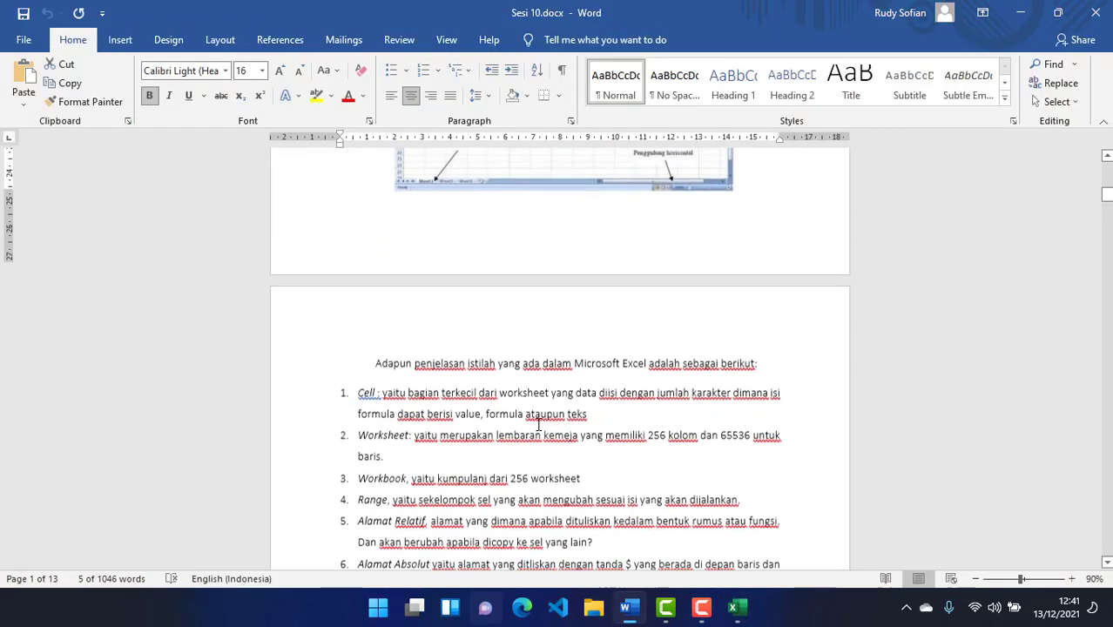
{"action": "scroll", "coordinate": [459, 345], "scroll_direction": "down", "scroll_amount": 3}
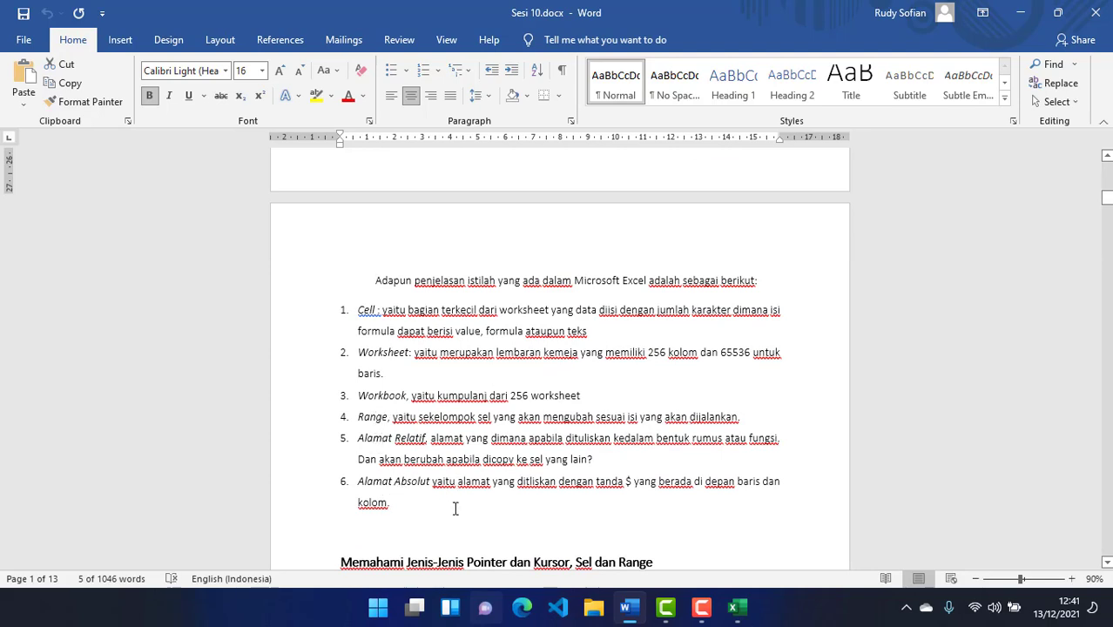
{"action": "left_click_drag", "start_coordinate": [360, 440], "coordinate": [559, 542]}
{"action": "scroll", "coordinate": [667, 465], "scroll_direction": "up", "scroll_amount": 10}
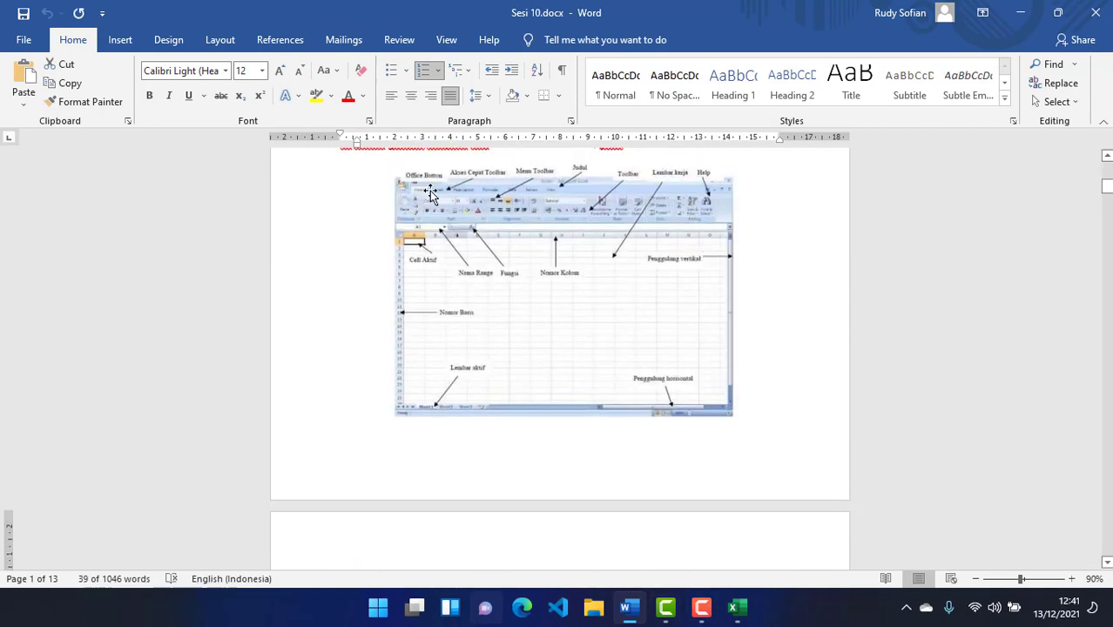
- Compare the blank workbook's window in Excel with the labelled Excel picture in the Word lesson
{"action": "left_click", "coordinate": [737, 607]}
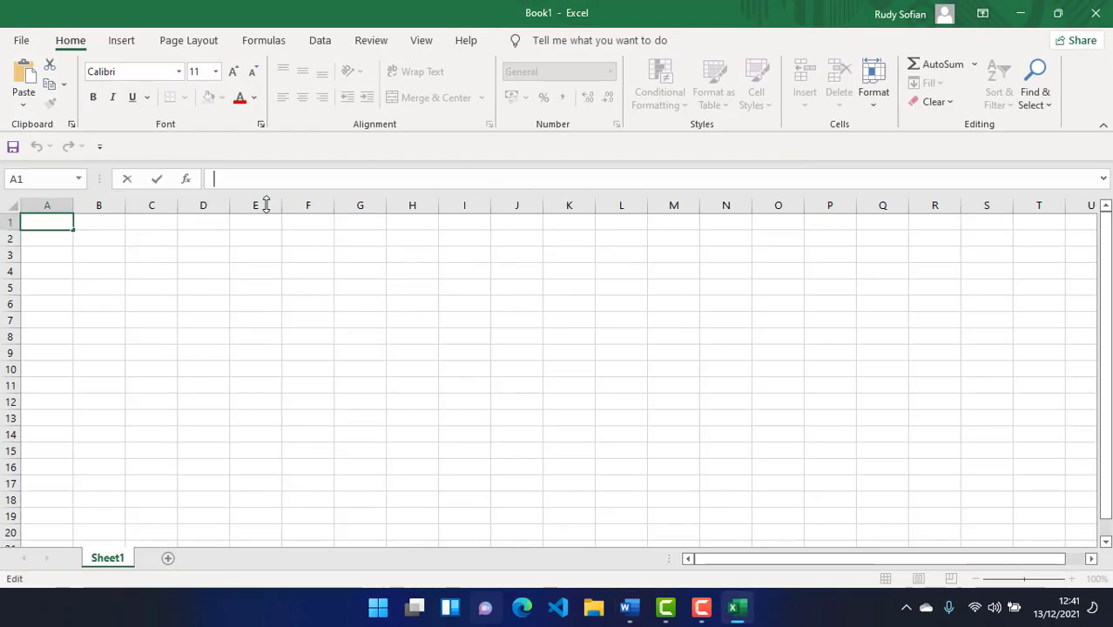
{"action": "left_click", "coordinate": [750, 611]}
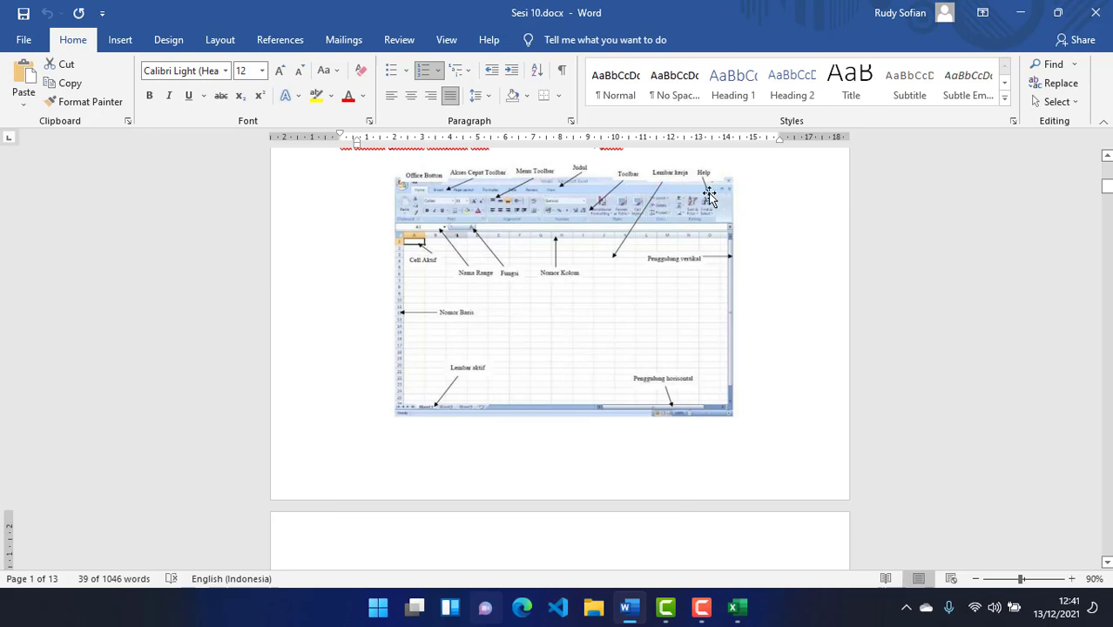
{"action": "left_click", "coordinate": [739, 607]}
- Select cells B3 and E7 in turn, followed by the whole of row 1 and the whole of column A
{"action": "left_click", "coordinate": [91, 258]}
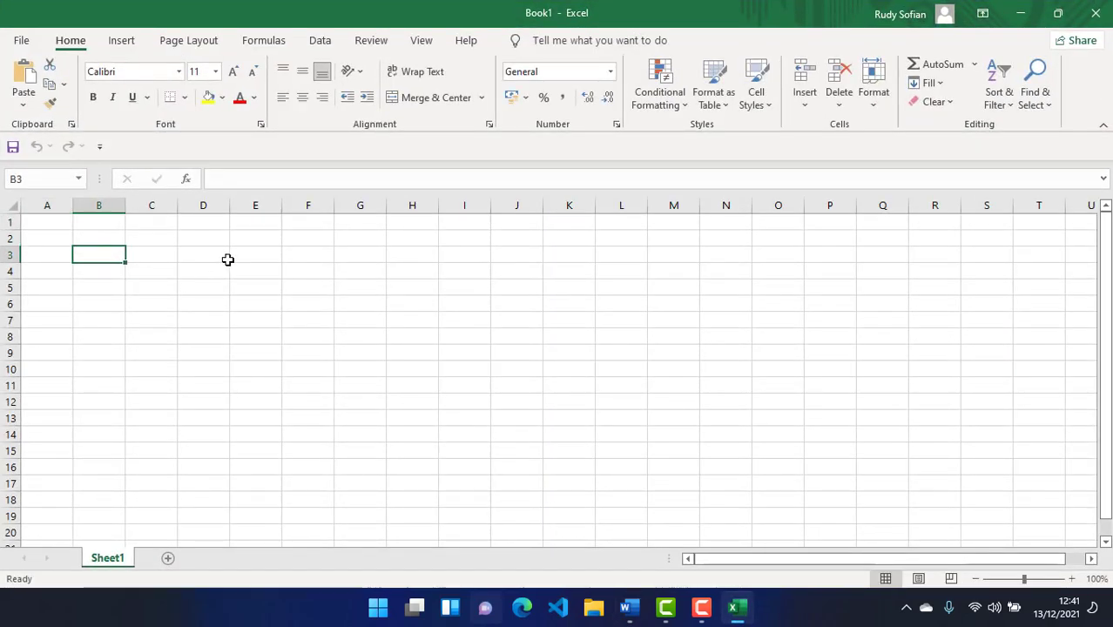
{"action": "left_click", "coordinate": [253, 323]}
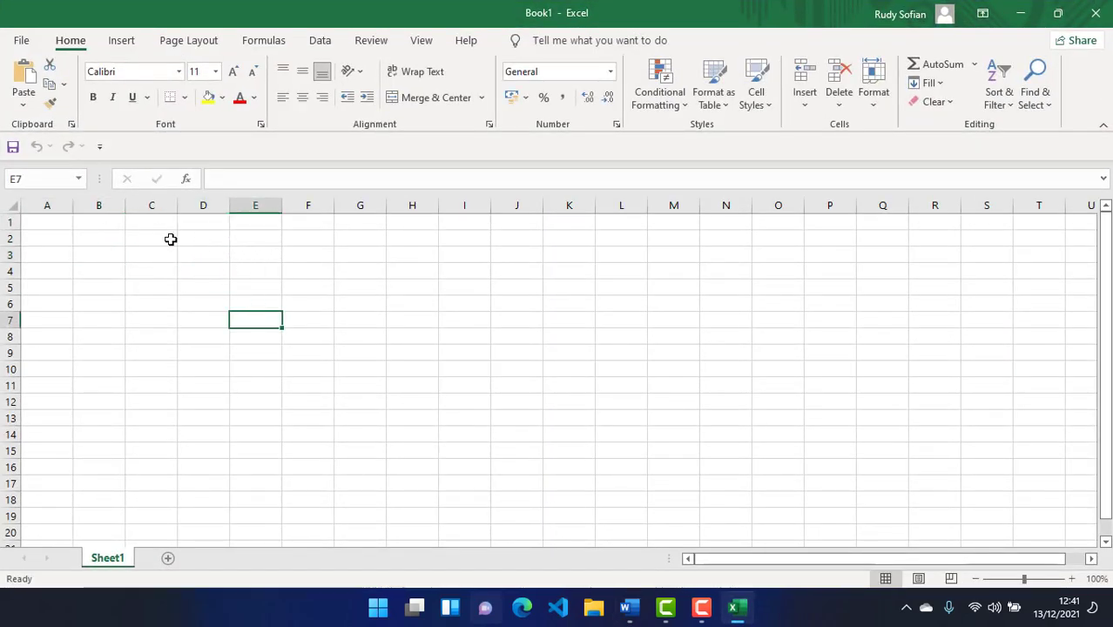
{"action": "left_click", "coordinate": [5, 222]}
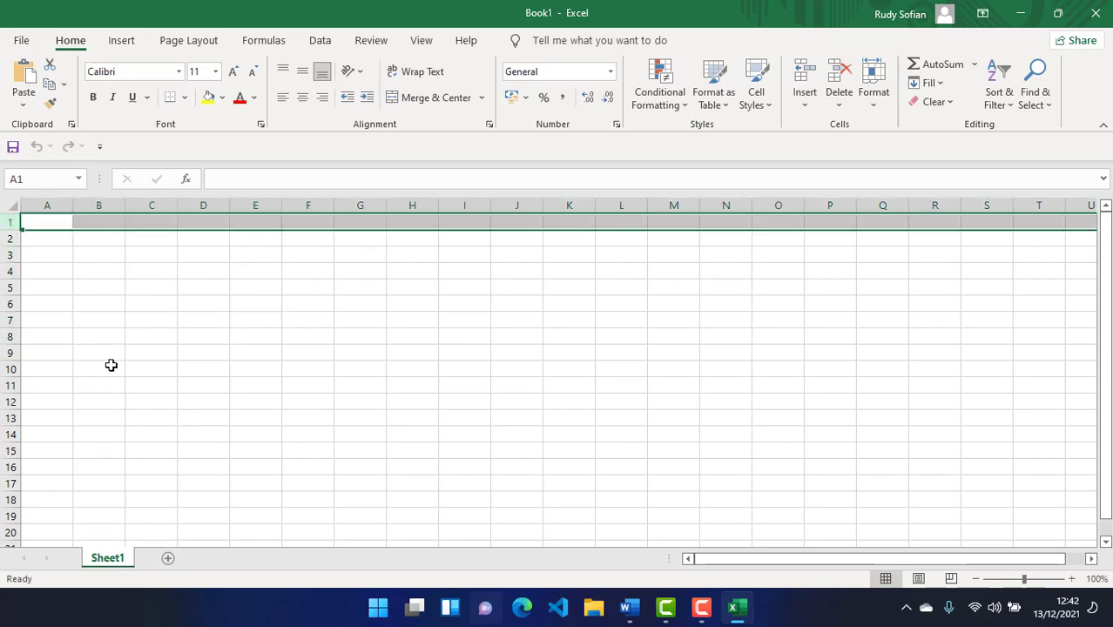
{"action": "left_click", "coordinate": [46, 203]}
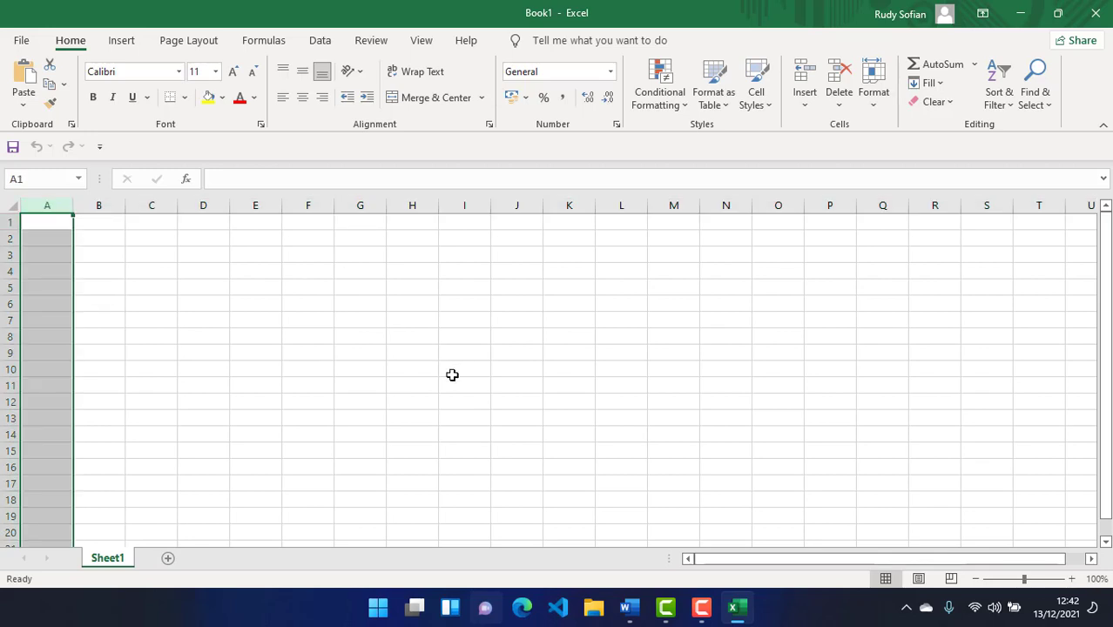
- Select rows 1 and 2 one after the other, followed by individual cells including C2 and finally E6
{"action": "left_click", "coordinate": [7, 221]}
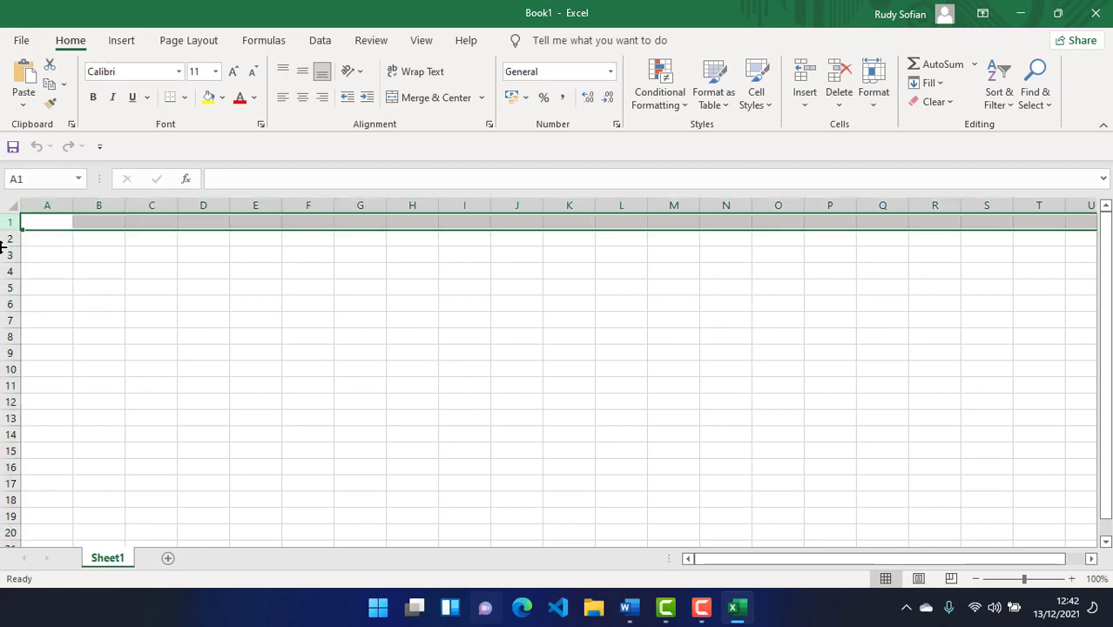
{"action": "left_click", "coordinate": [7, 237]}
{"action": "left_click", "coordinate": [164, 275]}
{"action": "left_click", "coordinate": [99, 239]}
{"action": "left_click", "coordinate": [154, 239]}
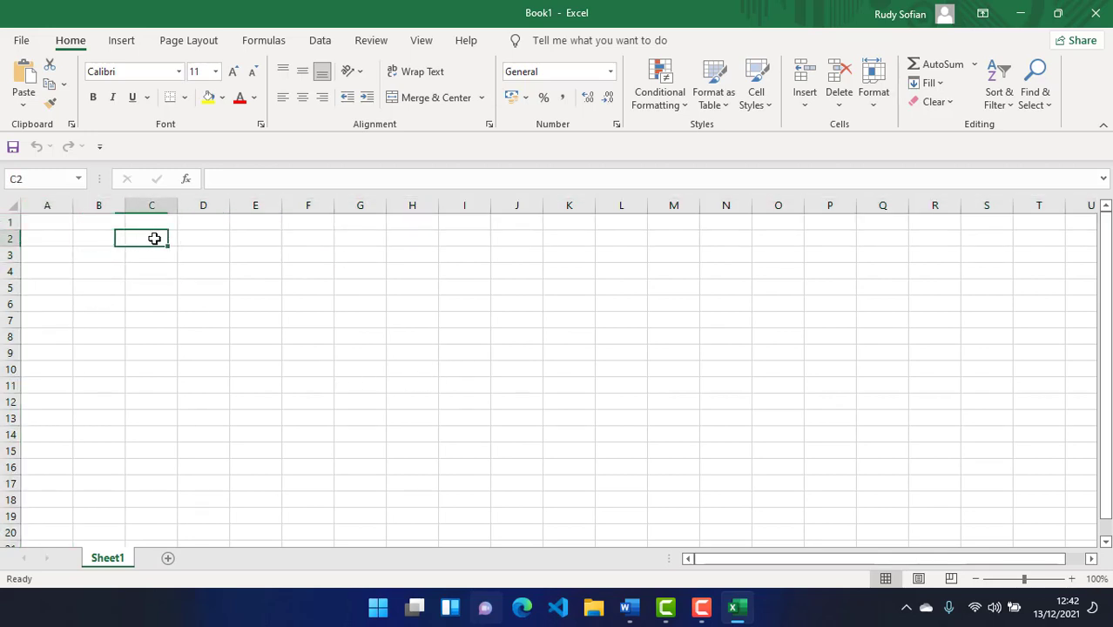
{"action": "left_click", "coordinate": [218, 236]}
{"action": "left_click", "coordinate": [249, 296]}
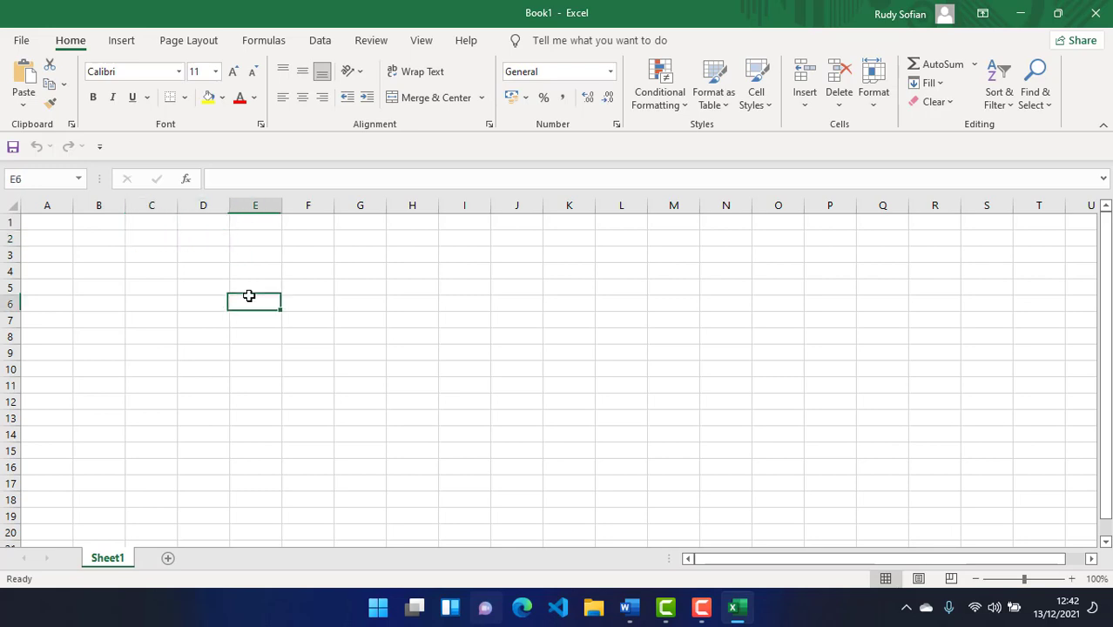
- Open the Insert Function dialog for cell E6, close it without inserting anything, and select cells E7 to E8
{"action": "left_click", "coordinate": [196, 187]}
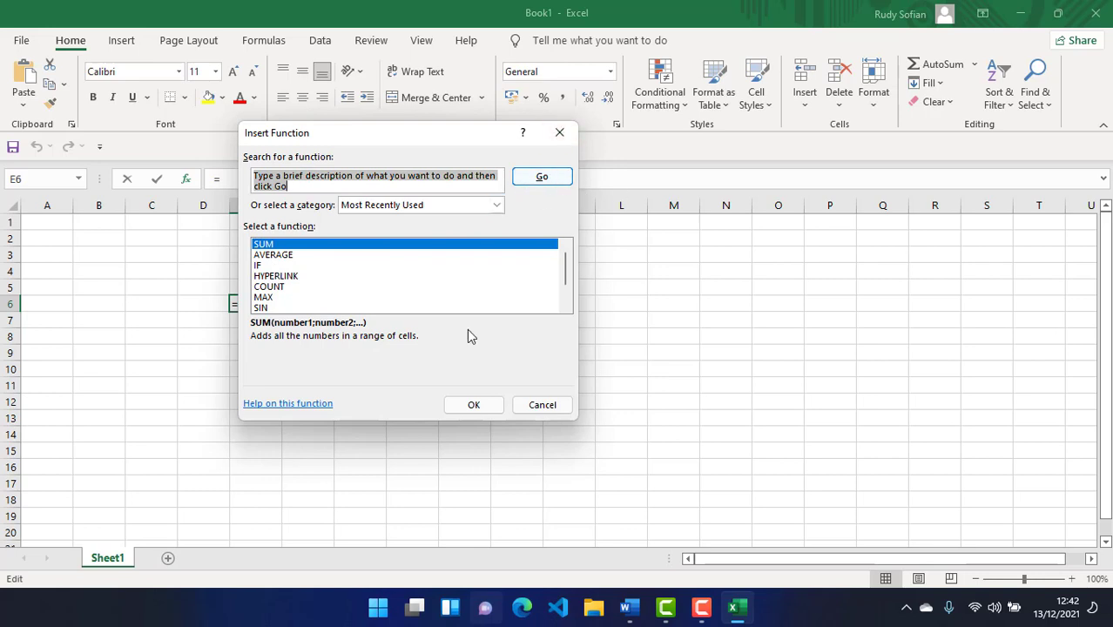
{"action": "left_click", "coordinate": [560, 134]}
{"action": "left_click_drag", "start_coordinate": [269, 335], "coordinate": [264, 321]}
- Jump to cell C7 by entering its cell reference, and select cell F3
{"action": "left_click", "coordinate": [41, 180]}
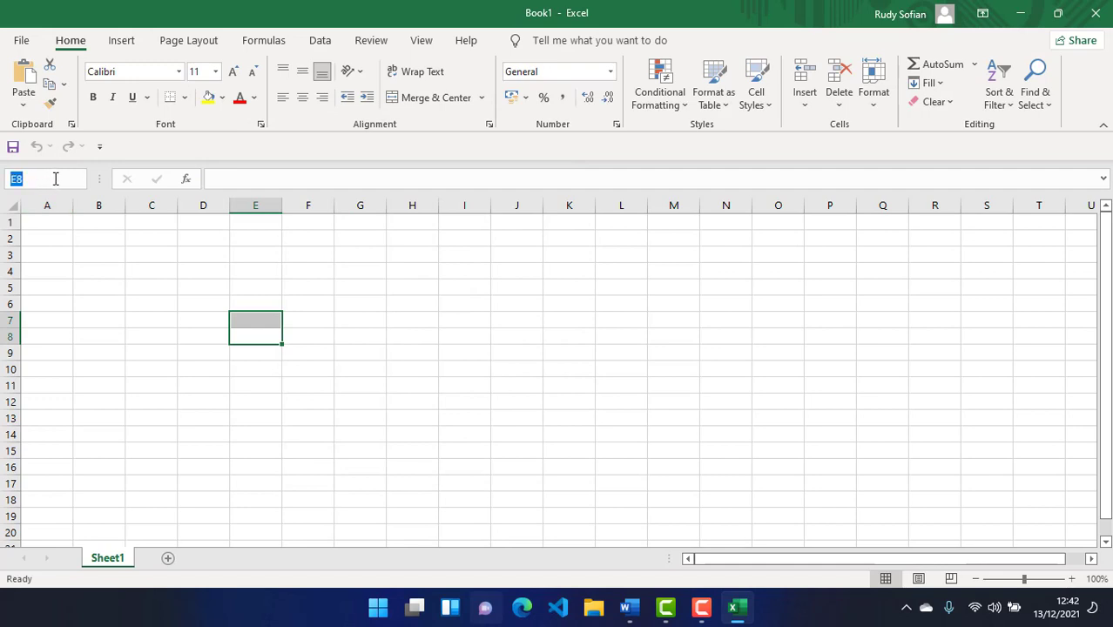
{"action": "type", "text": "C7"}
{"action": "key", "text": "Return"}
{"action": "left_click", "coordinate": [310, 252]}
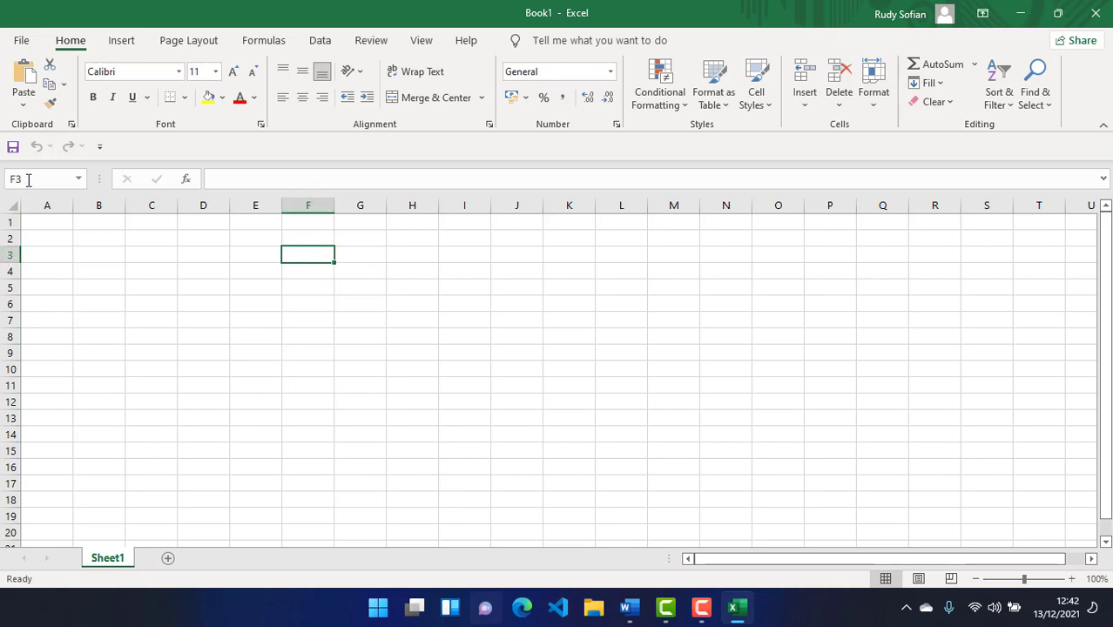
- Jump to cell A122 by entering its reference, and return to cell A1 the same way
{"action": "left_click", "coordinate": [60, 180]}
{"action": "type", "text": "A122"}
{"action": "key", "text": "Return"}
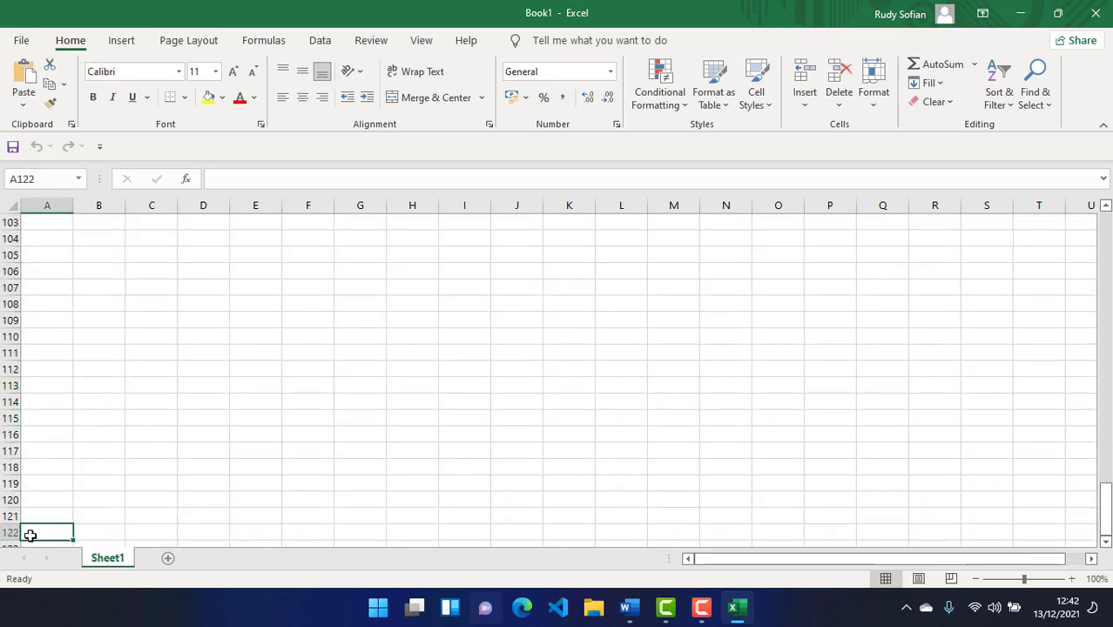
{"action": "left_click", "coordinate": [44, 175]}
{"action": "type", "text": "A1"}
{"action": "key", "text": "Return"}
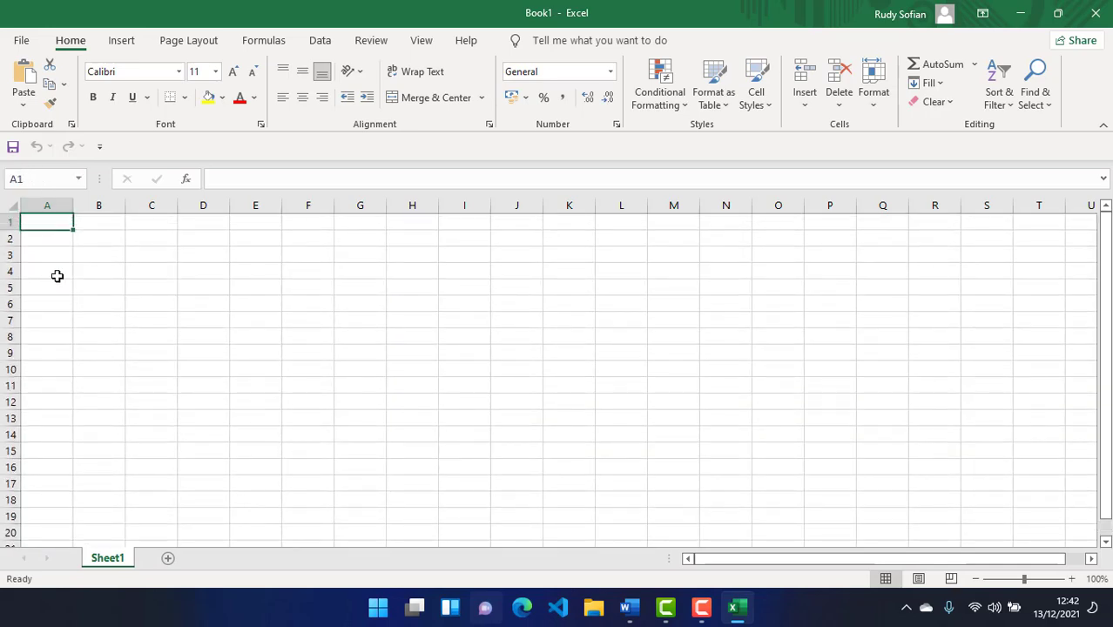
- Check the labelled picture in the Word lesson and look through Excel's Insert, Page Layout and Formulas commands
{"action": "left_click", "coordinate": [738, 607]}
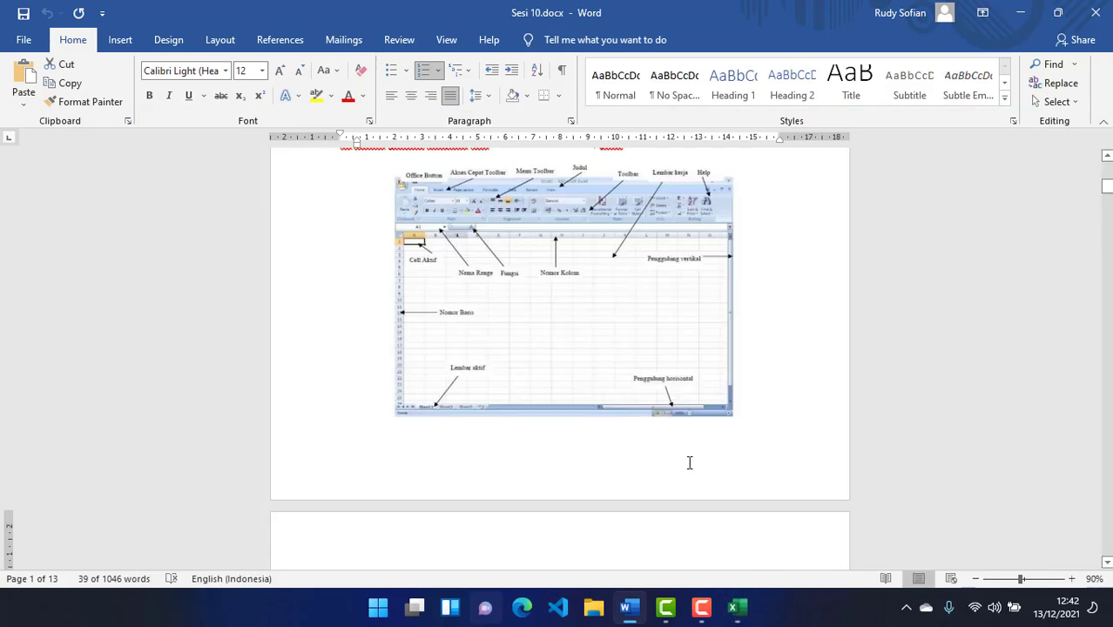
{"action": "scroll", "coordinate": [689, 463], "scroll_direction": "up", "scroll_amount": 3}
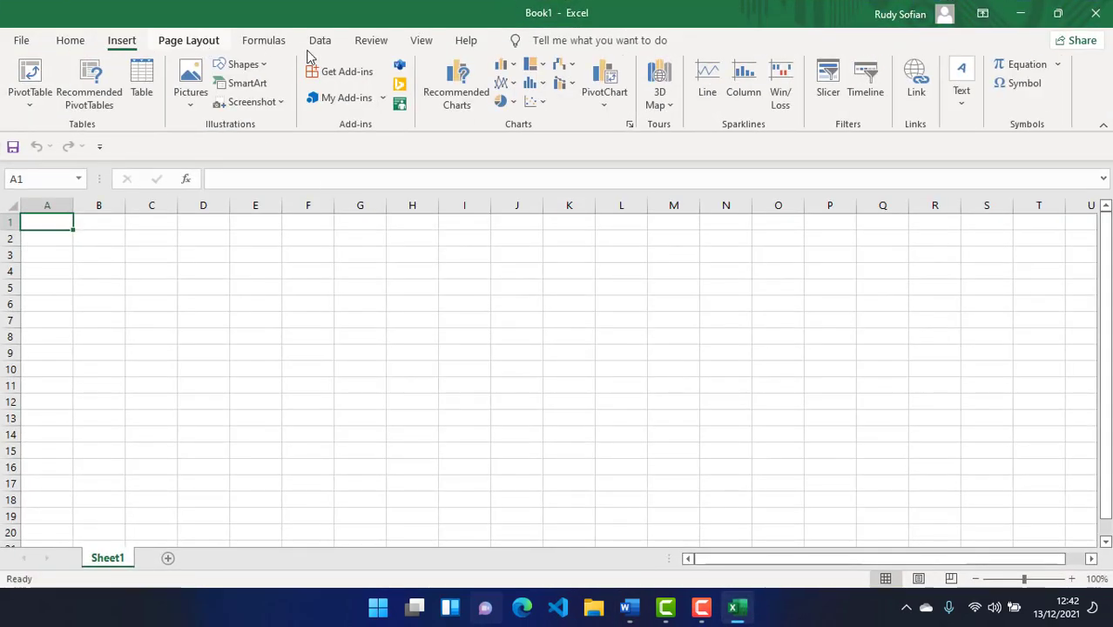
{"action": "left_click", "coordinate": [189, 41]}
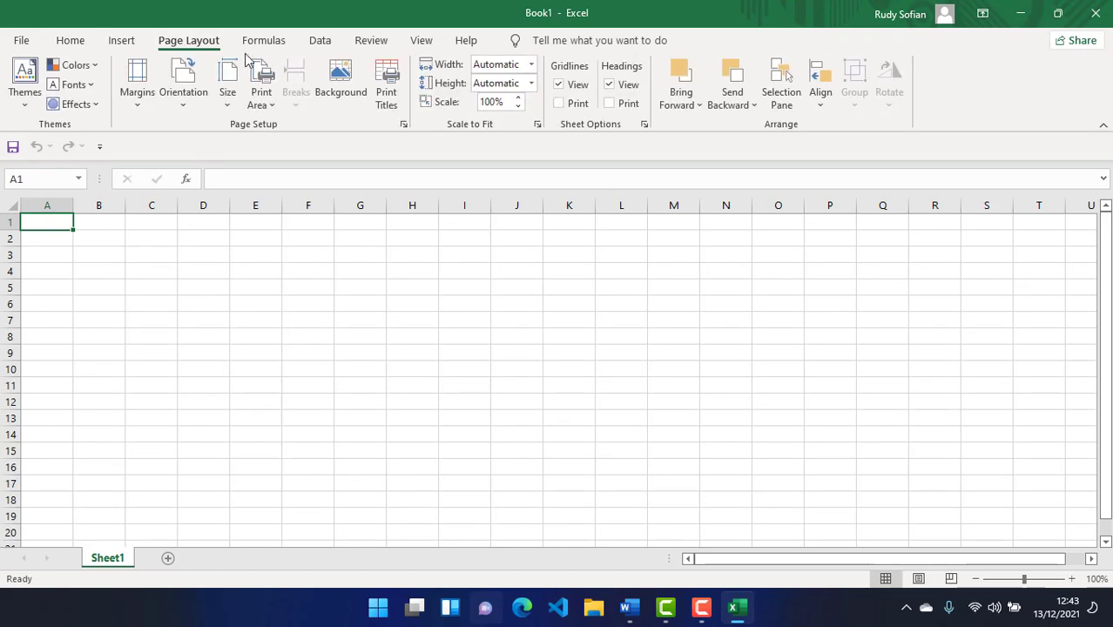
{"action": "left_click", "coordinate": [263, 42]}
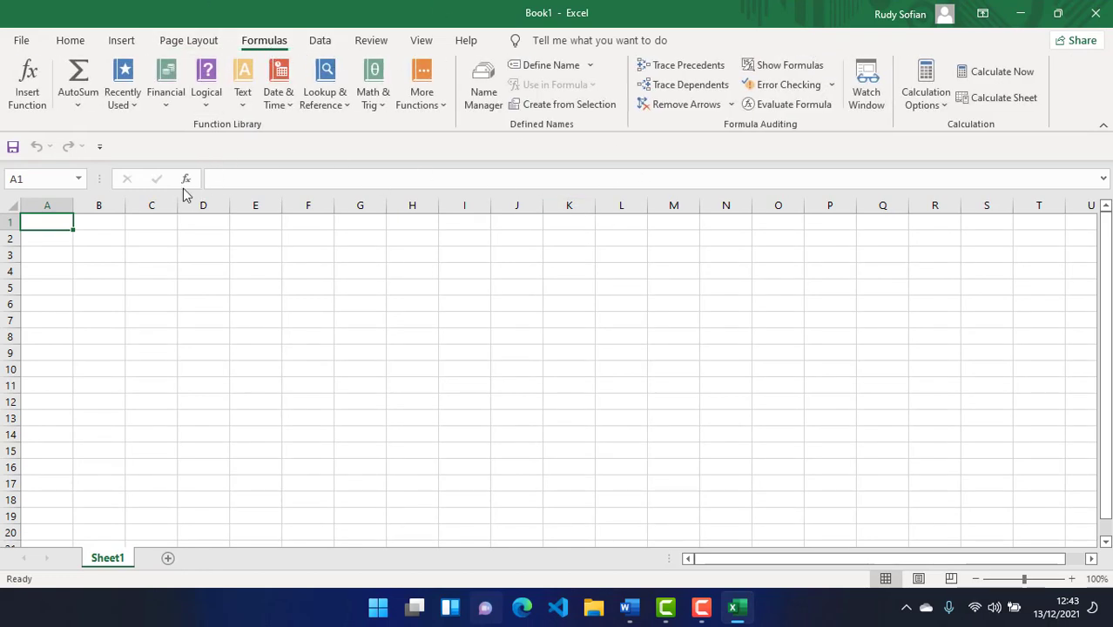
- Return to Excel's Home commands, switch to the Word lesson, read its pointer section and highlight the arrow symbols in the Tombol table
{"action": "left_click", "coordinate": [69, 41]}
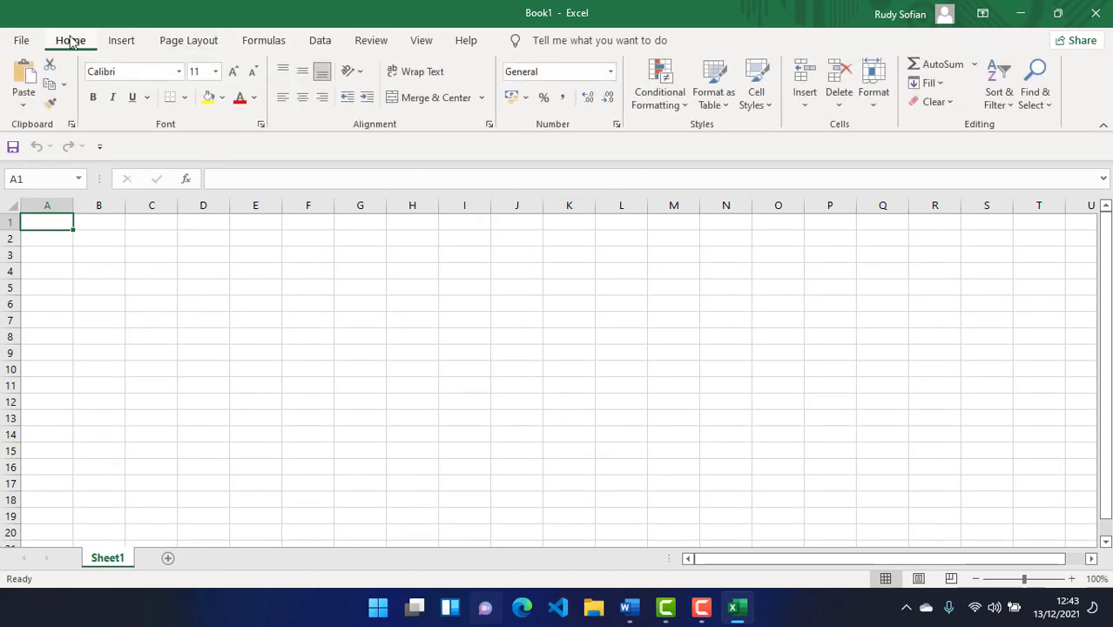
{"action": "left_click", "coordinate": [740, 607]}
{"action": "scroll", "coordinate": [571, 418], "scroll_direction": "down", "scroll_amount": 5}
{"action": "scroll", "coordinate": [566, 401], "scroll_direction": "down", "scroll_amount": 5}
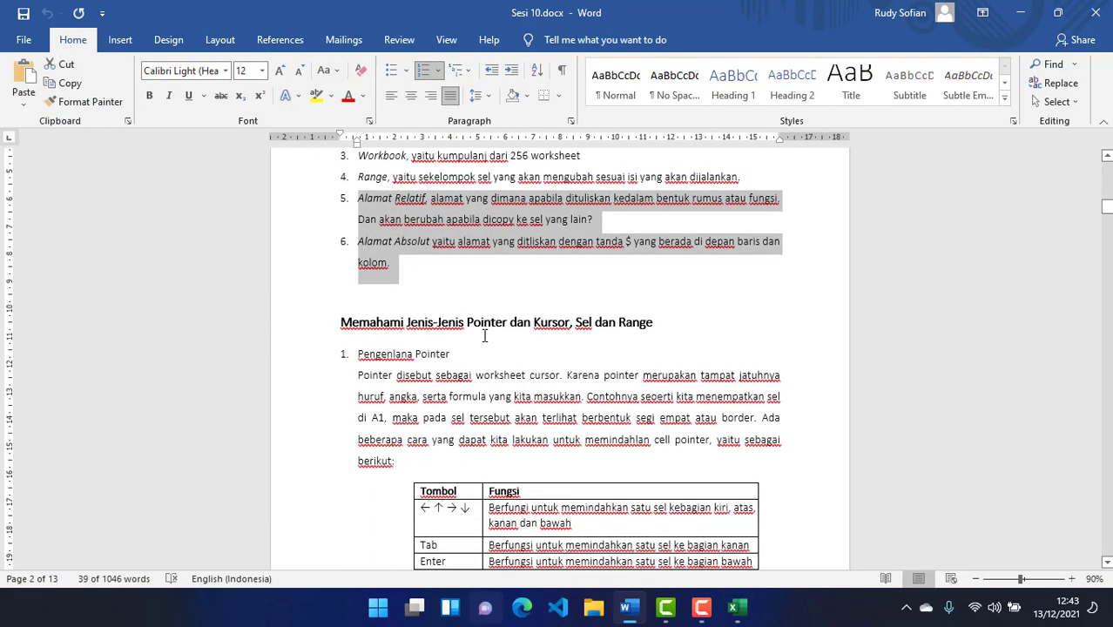
{"action": "scroll", "coordinate": [516, 357], "scroll_direction": "down", "scroll_amount": 1}
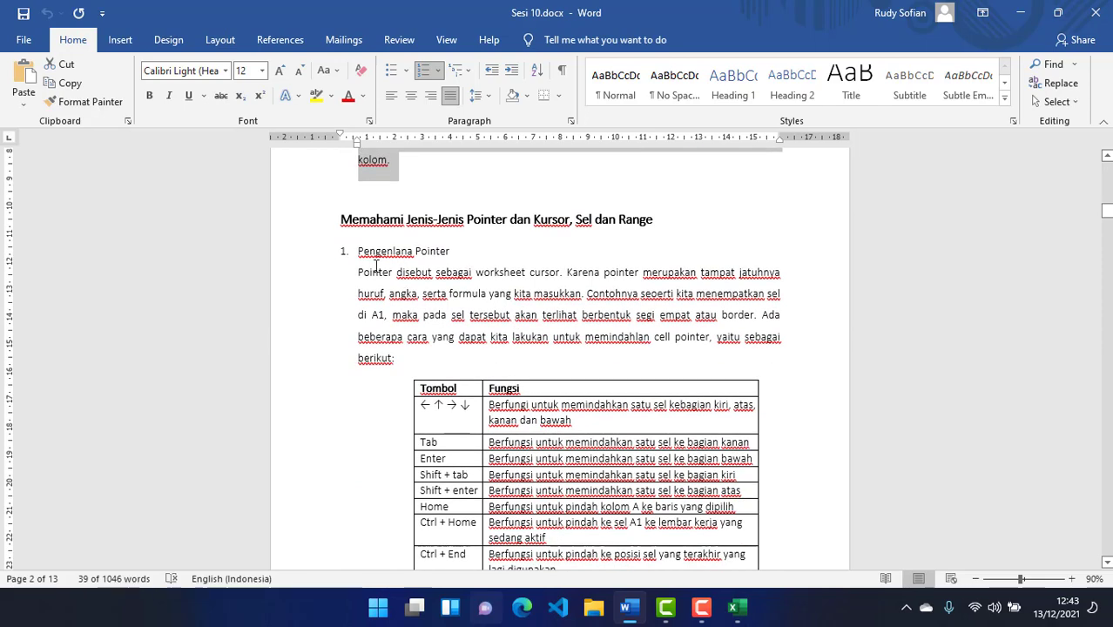
{"action": "scroll", "coordinate": [383, 266], "scroll_direction": "down", "scroll_amount": 2}
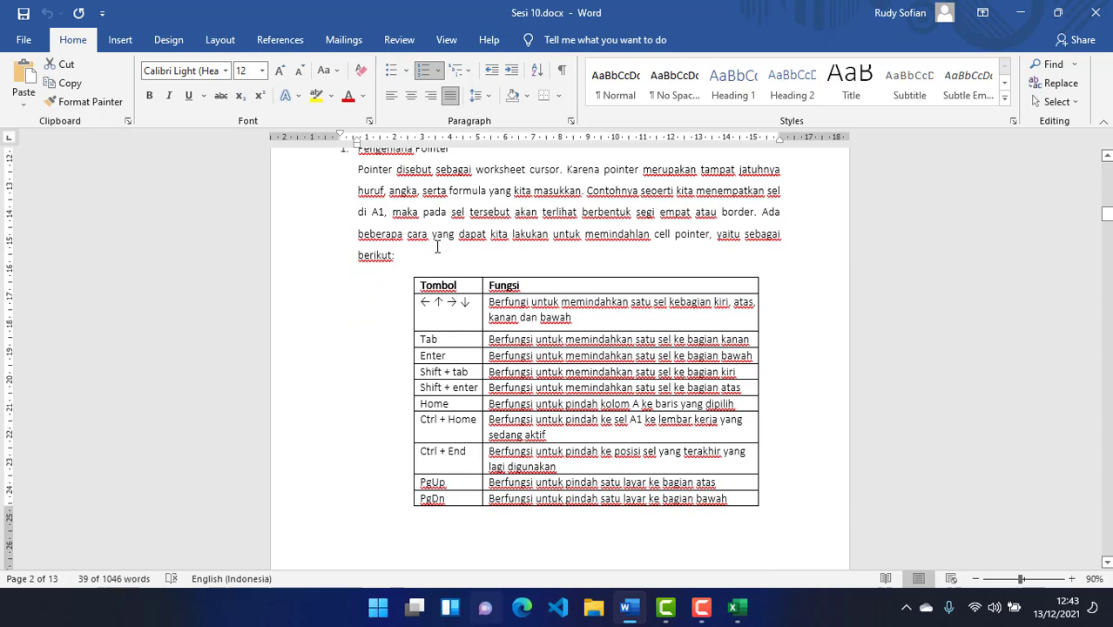
{"action": "scroll", "coordinate": [437, 247], "scroll_direction": "down", "scroll_amount": 1}
{"action": "left_click_drag", "start_coordinate": [477, 270], "coordinate": [400, 265]}
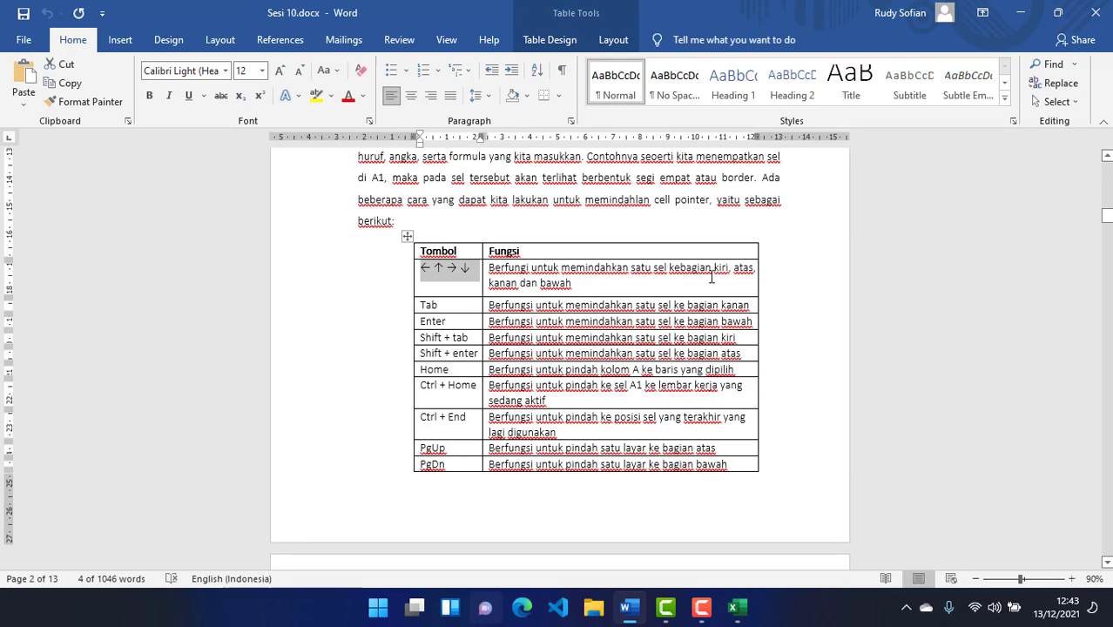
- Switch to Excel, select cell D3 and move the selection one cell at a time in all four directions around it, ending at D4
{"action": "left_click", "coordinate": [737, 606]}
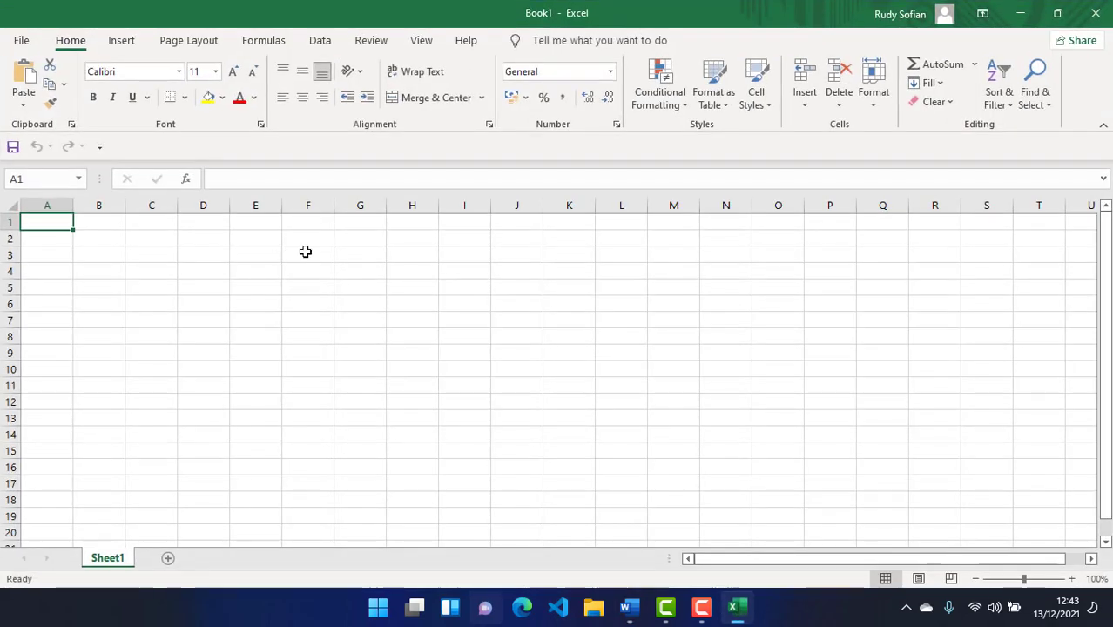
{"action": "left_click", "coordinate": [185, 251]}
{"action": "key", "text": "Down"}
{"action": "key", "text": "Up"}
{"action": "key", "text": "Right"}
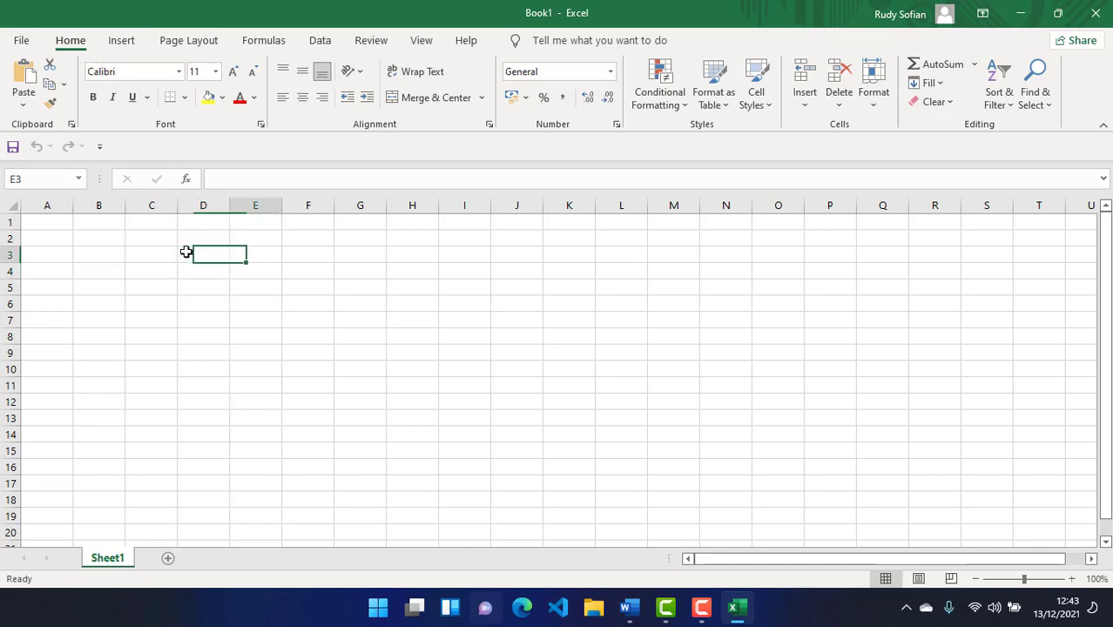
{"action": "key", "text": "Left"}
{"action": "key", "text": "Down"}
{"action": "key", "text": "Right"}
{"action": "key", "text": "Up"}
{"action": "key", "text": "Left"}
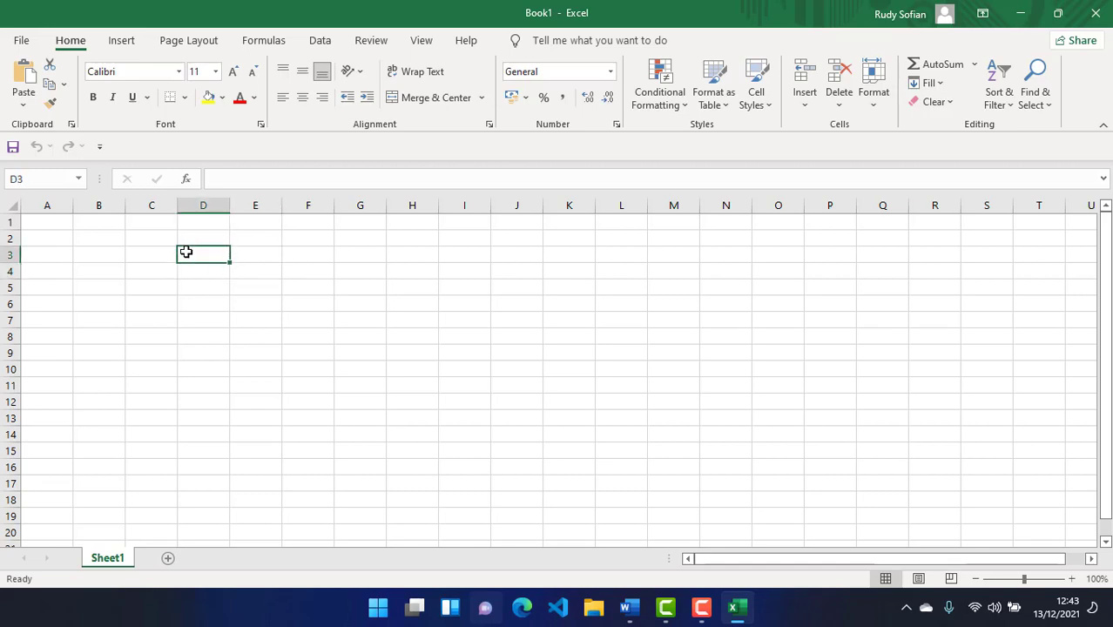
{"action": "key", "text": "Right"}
{"action": "key", "text": "Down"}
{"action": "key", "text": "Left"}
{"action": "key", "text": "Up"}
{"action": "key", "text": "Right"}
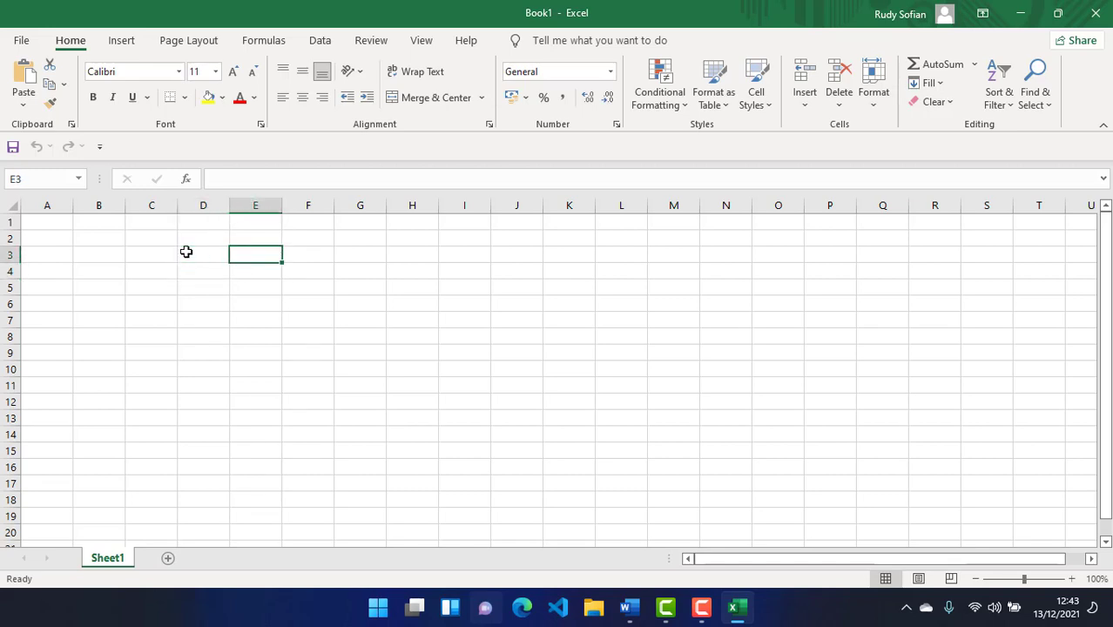
{"action": "key", "text": "Down"}
{"action": "key", "text": "Left"}
{"action": "key", "text": "Up"}
{"action": "key", "text": "Right"}
{"action": "key", "text": "Down"}
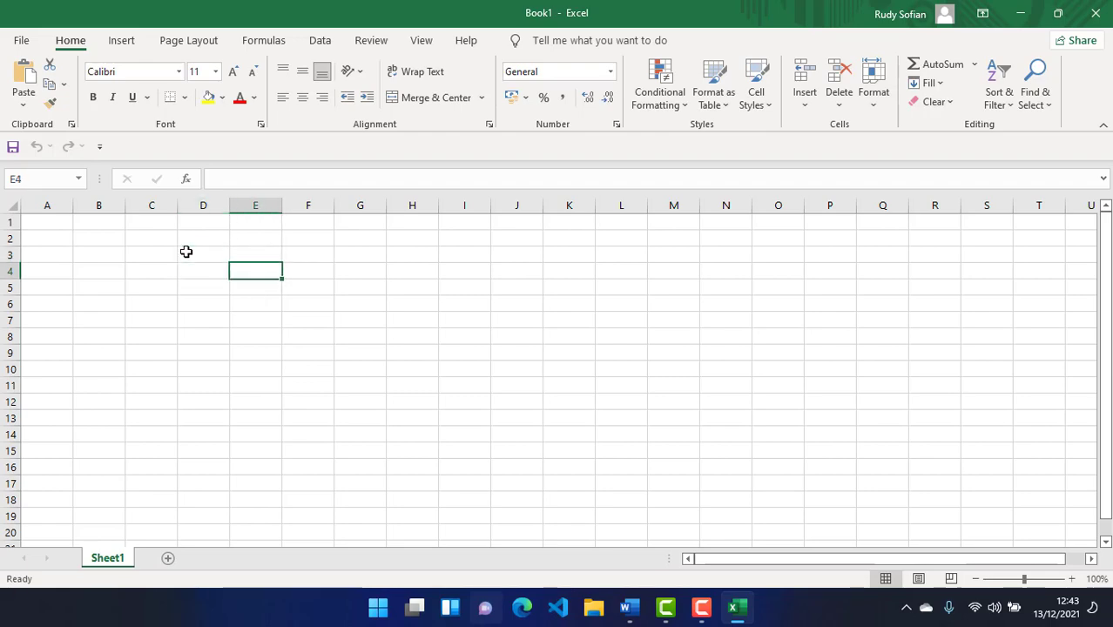
{"action": "key", "text": "Down"}
{"action": "key", "text": "Left"}
{"action": "key", "text": "Up"}
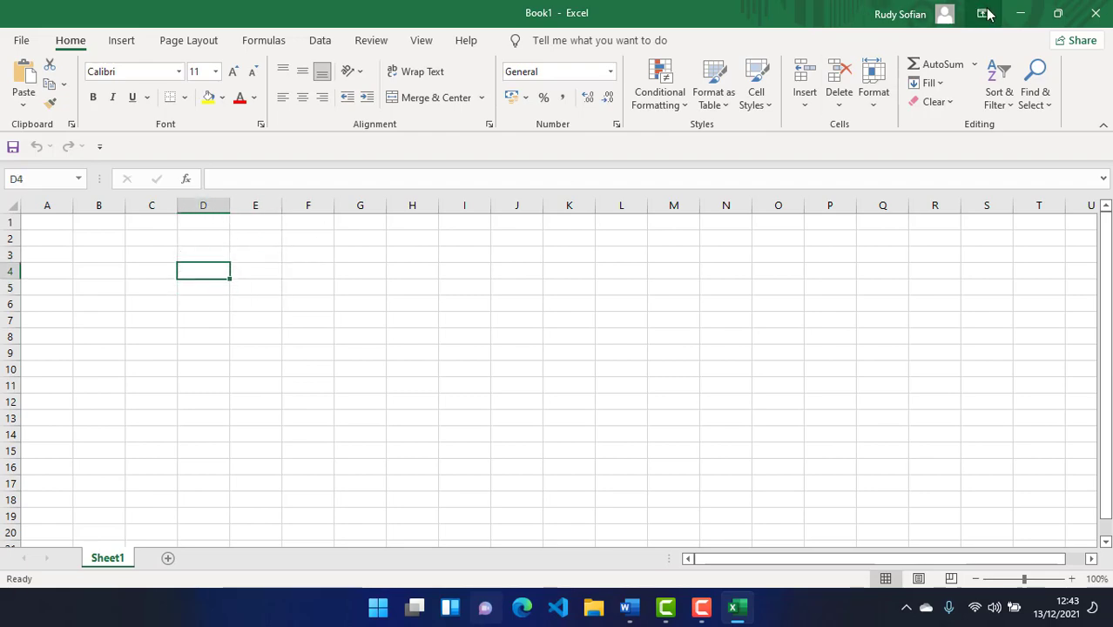
- Recheck the key table in the Word lesson and, back in Excel, advance the selection cell by cell along row 4 from D4 to H4
{"action": "left_click", "coordinate": [1019, 12]}
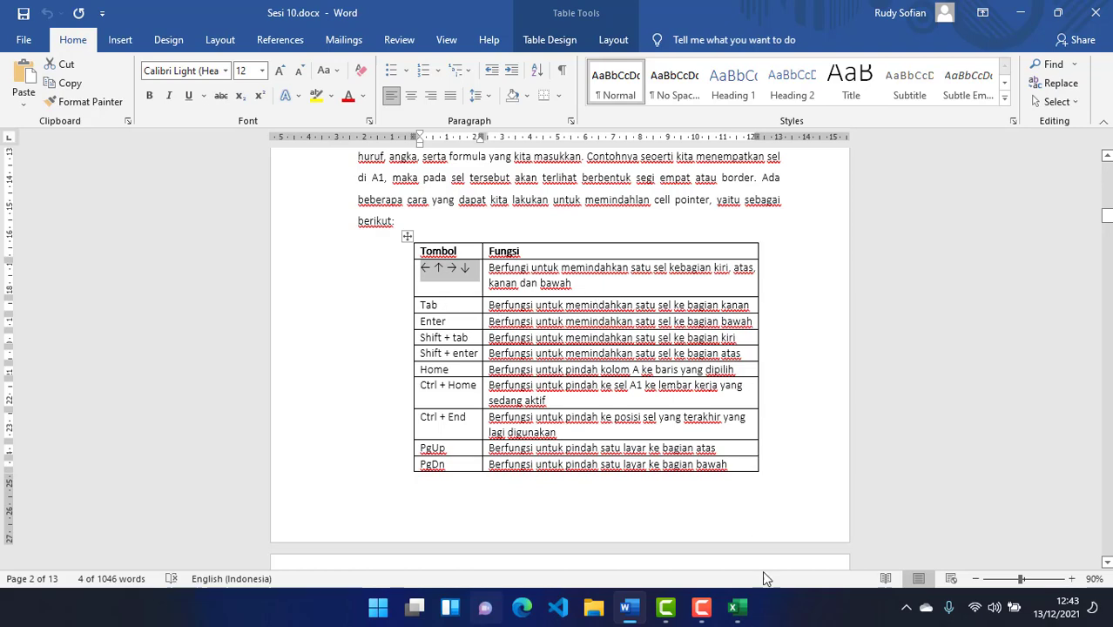
{"action": "left_click", "coordinate": [734, 607]}
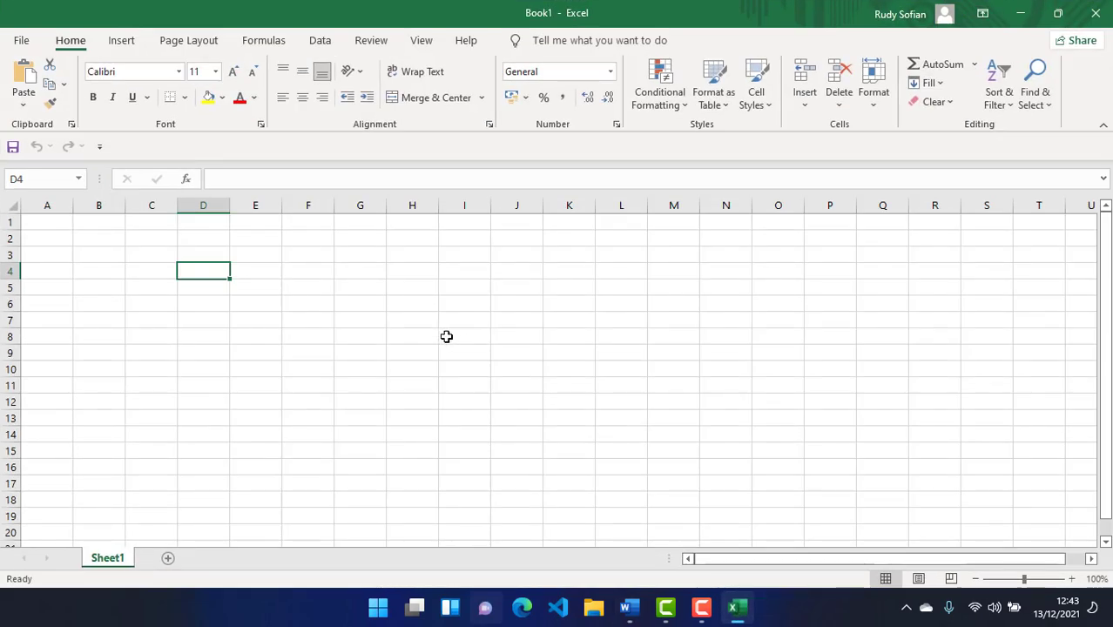
{"action": "key", "text": "Tab"}
{"action": "key", "text": "Tab"}
{"action": "key", "text": "Tab"}
{"action": "key", "text": "Tab"}
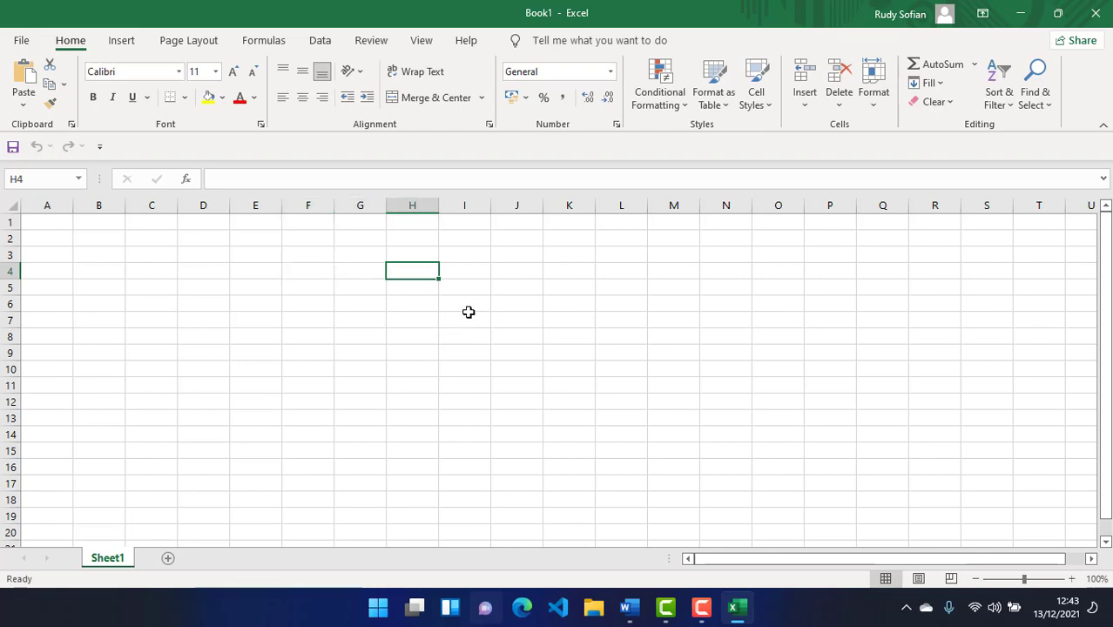
- Advance the selection from H4 to the next row's starting column and continue down column D to cell D9
{"action": "key", "text": "Return"}
{"action": "key", "text": "Return"}
{"action": "key", "text": "Return"}
{"action": "key", "text": "Return"}
{"action": "key", "text": "Return"}
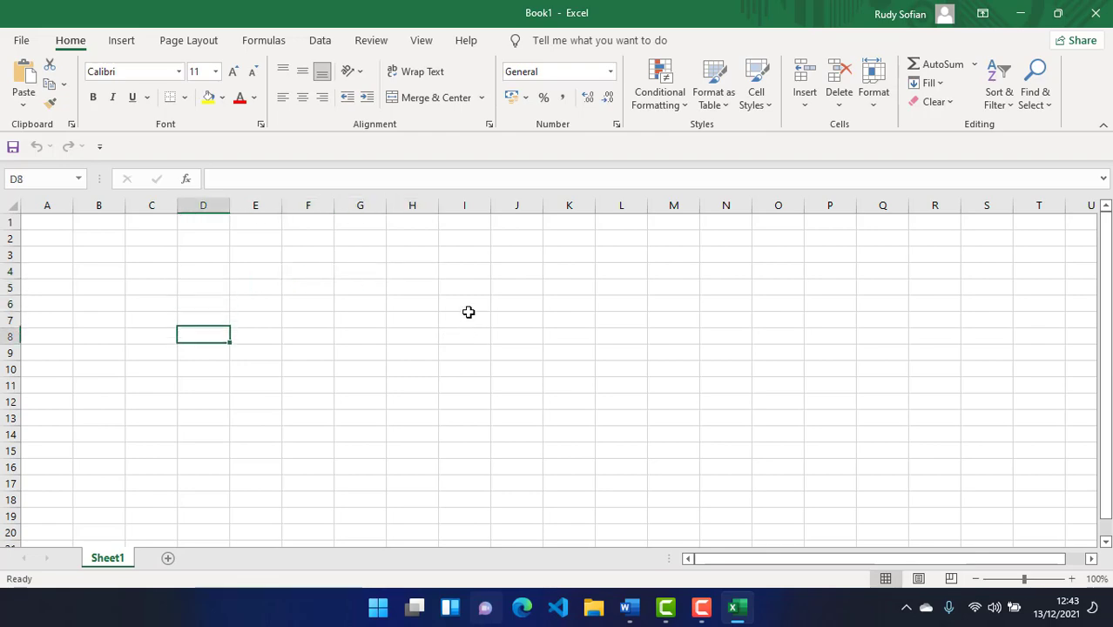
- Read the Excel cursor section in the Word lesson and demonstrate single-cell selection in Excel on D4, F4, E2 and E5
{"action": "left_click", "coordinate": [1019, 13]}
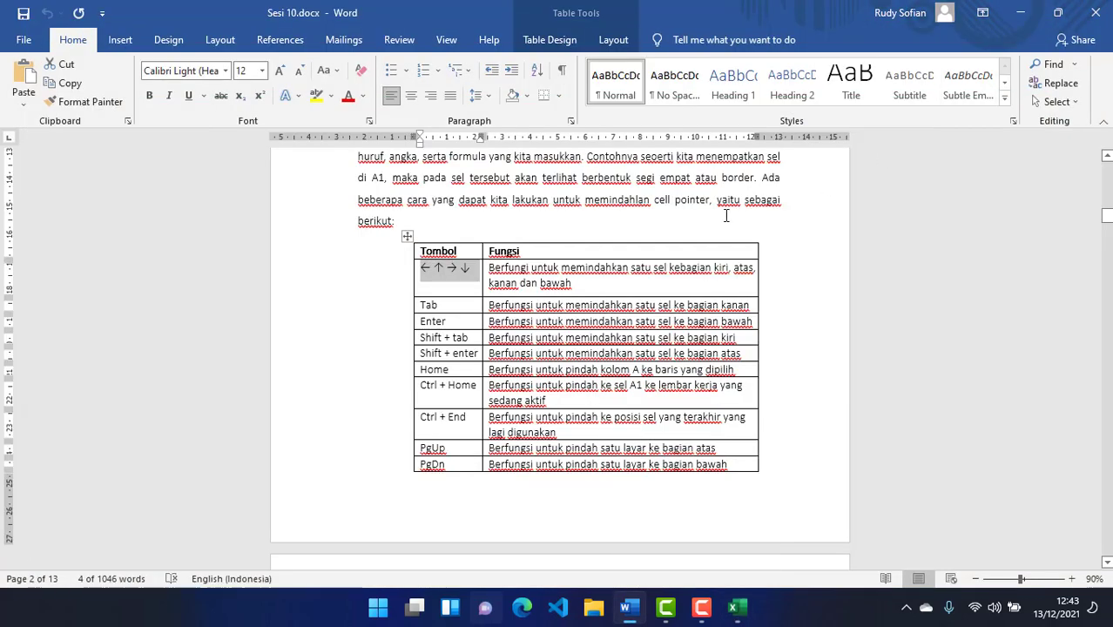
{"action": "scroll", "coordinate": [525, 368], "scroll_direction": "down", "scroll_amount": 10}
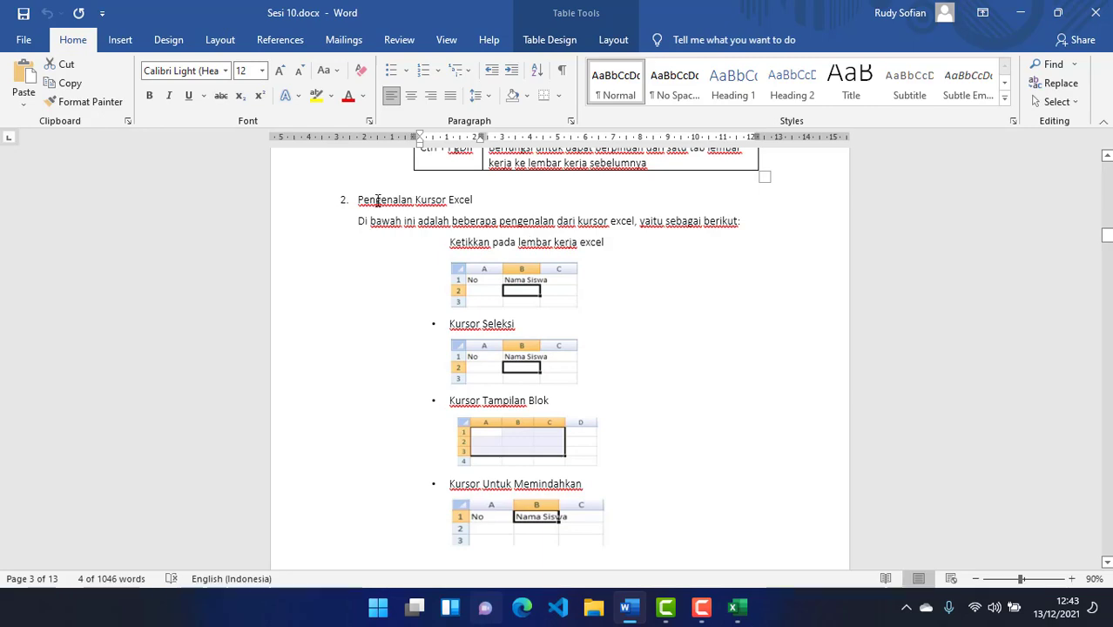
{"action": "left_click", "coordinate": [737, 606]}
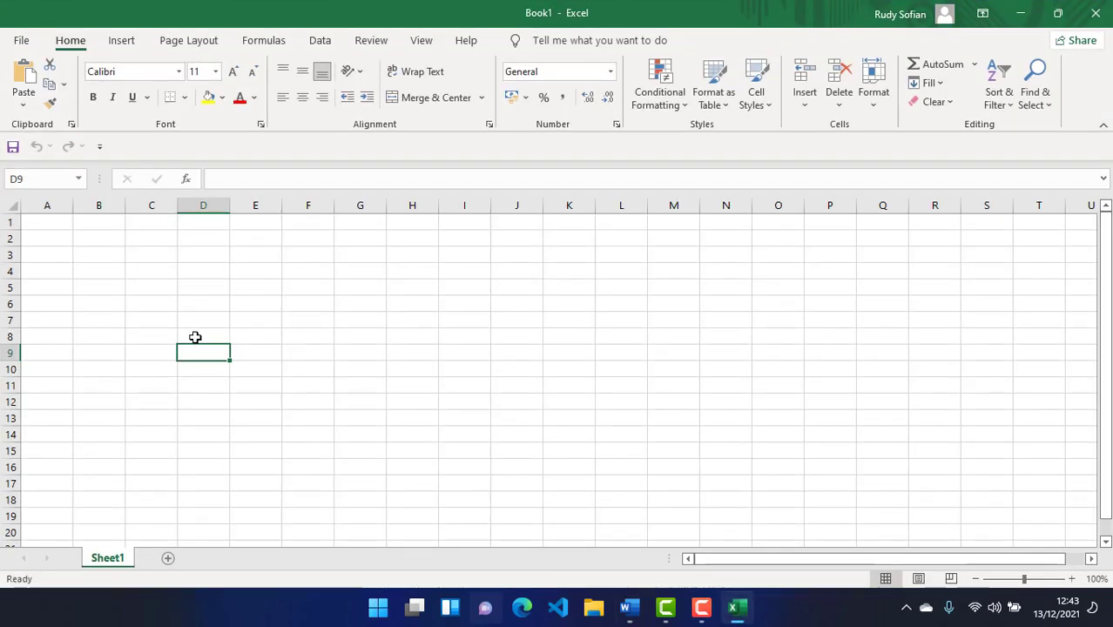
{"action": "left_click", "coordinate": [204, 271]}
{"action": "left_click", "coordinate": [291, 273]}
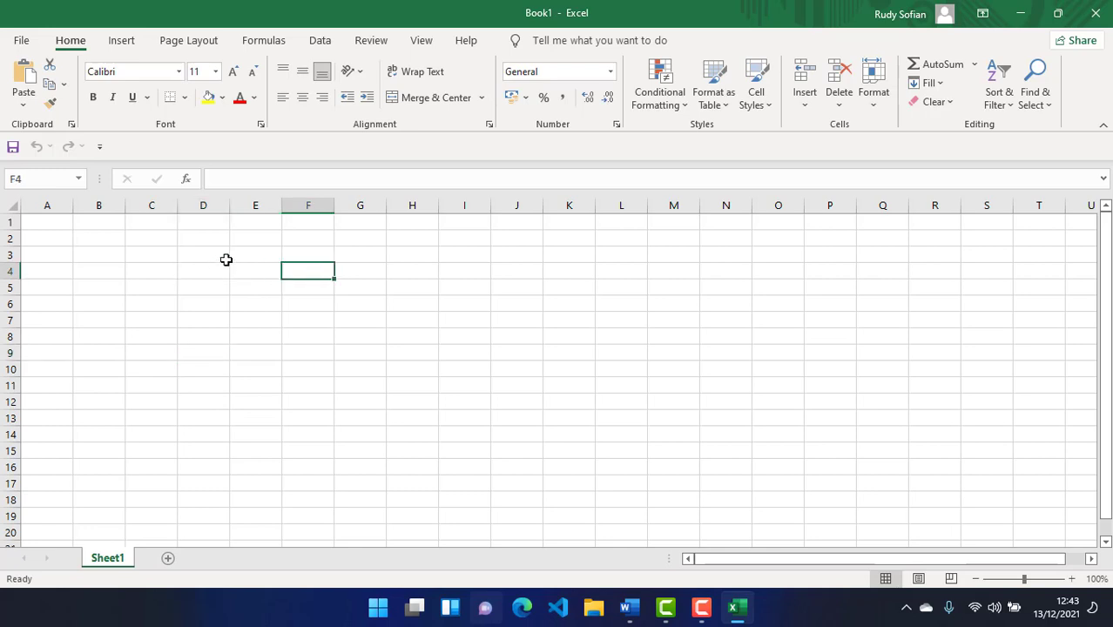
{"action": "left_click", "coordinate": [256, 241]}
{"action": "left_click", "coordinate": [258, 284]}
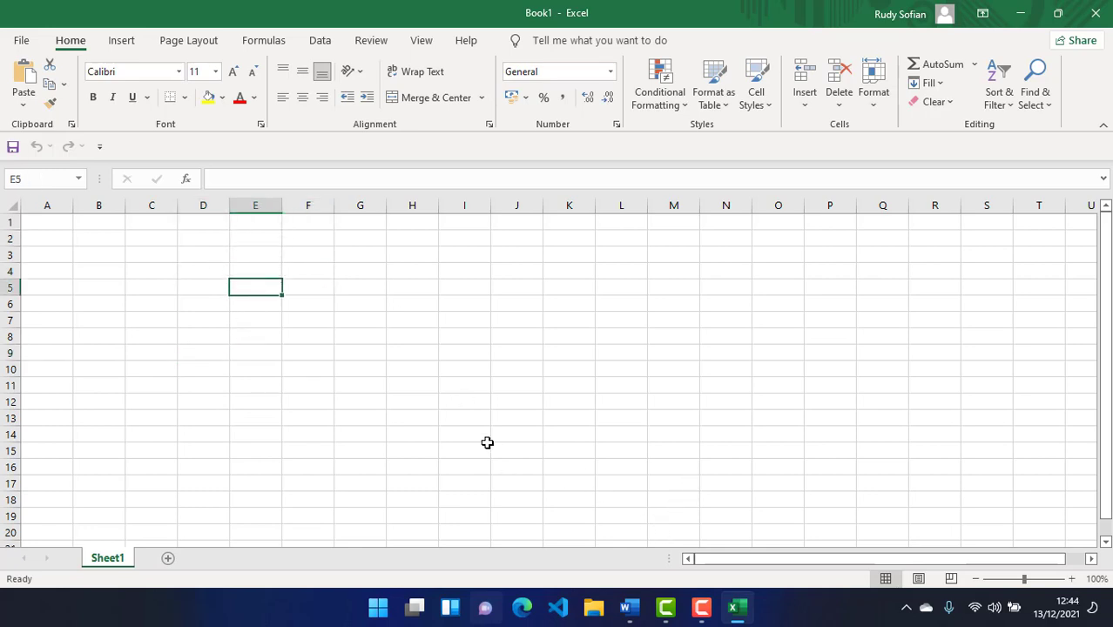
- Read the cell and range section in the Word lesson and select the example ranges D3:D16, D3:D10 and D3:G12 in Excel
{"action": "left_click", "coordinate": [737, 607]}
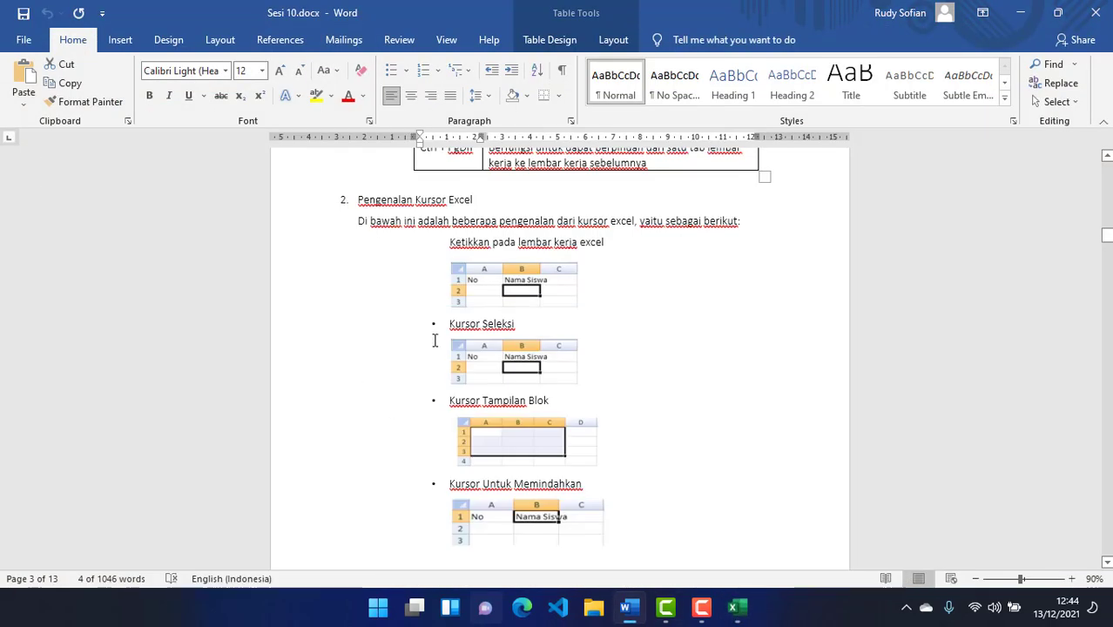
{"action": "scroll", "coordinate": [435, 340], "scroll_direction": "down", "scroll_amount": 10}
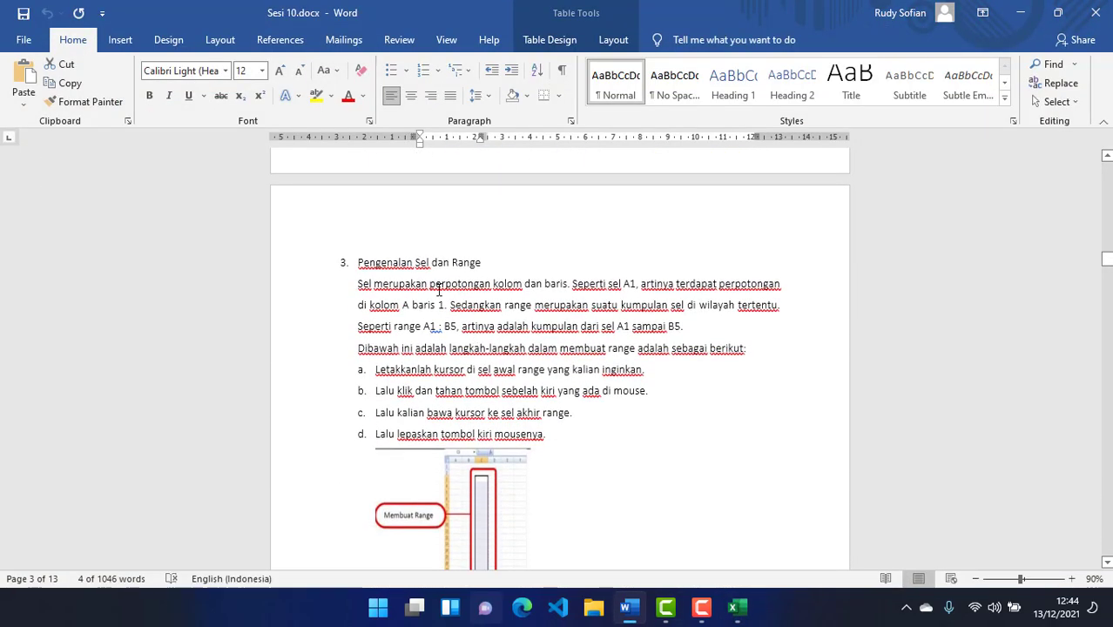
{"action": "scroll", "coordinate": [439, 290], "scroll_direction": "down", "scroll_amount": 3}
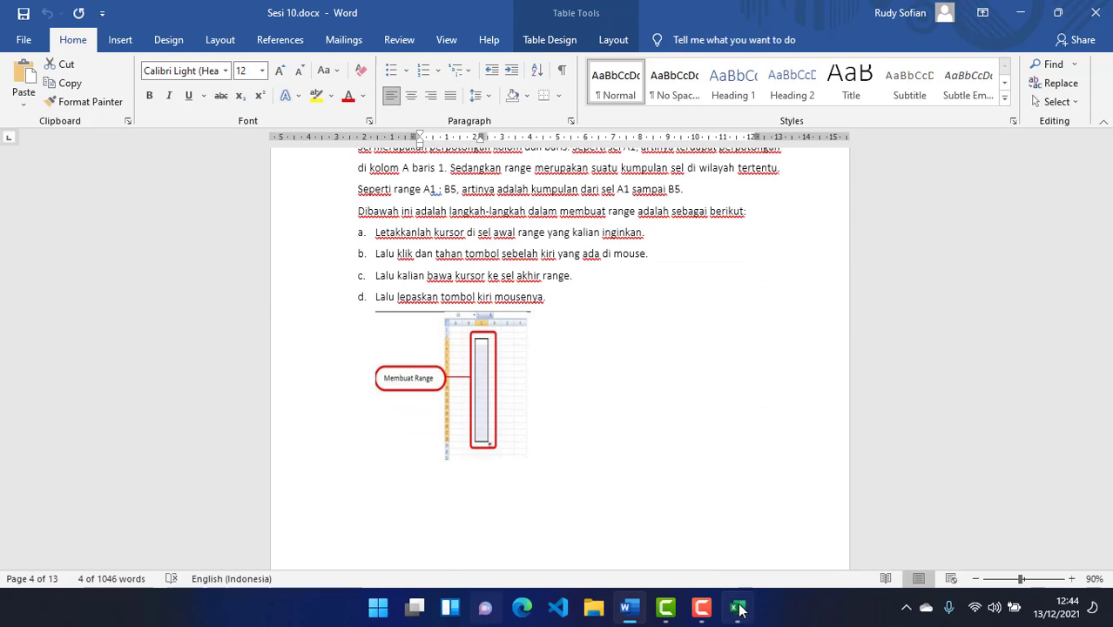
{"action": "left_click", "coordinate": [738, 609]}
{"action": "left_click_drag", "start_coordinate": [202, 254], "coordinate": [216, 471]}
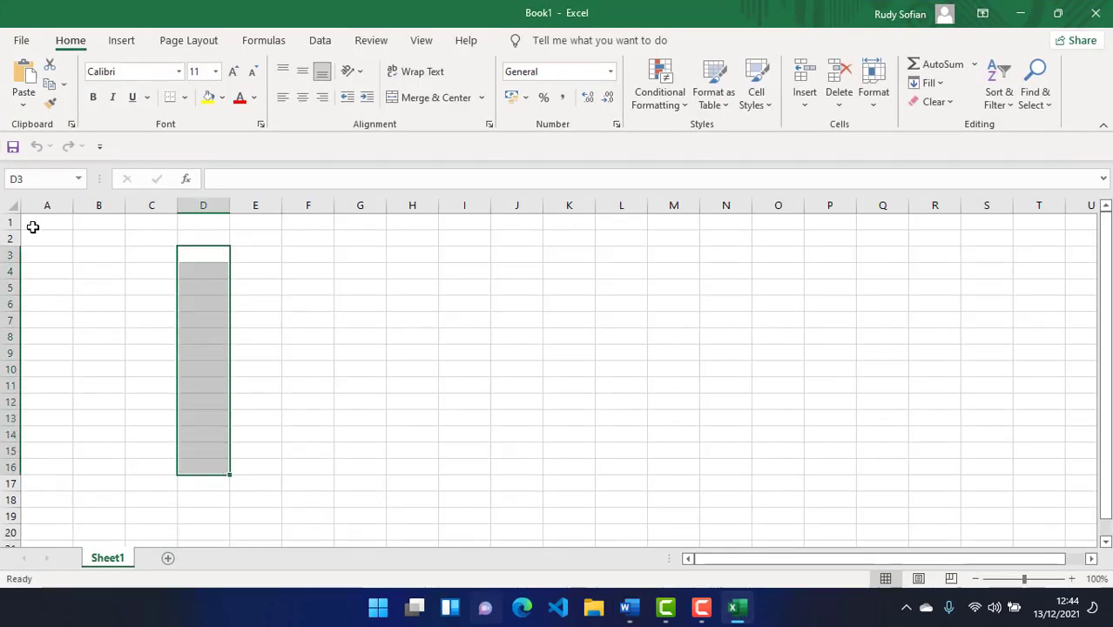
{"action": "left_click_drag", "start_coordinate": [209, 254], "coordinate": [200, 369]}
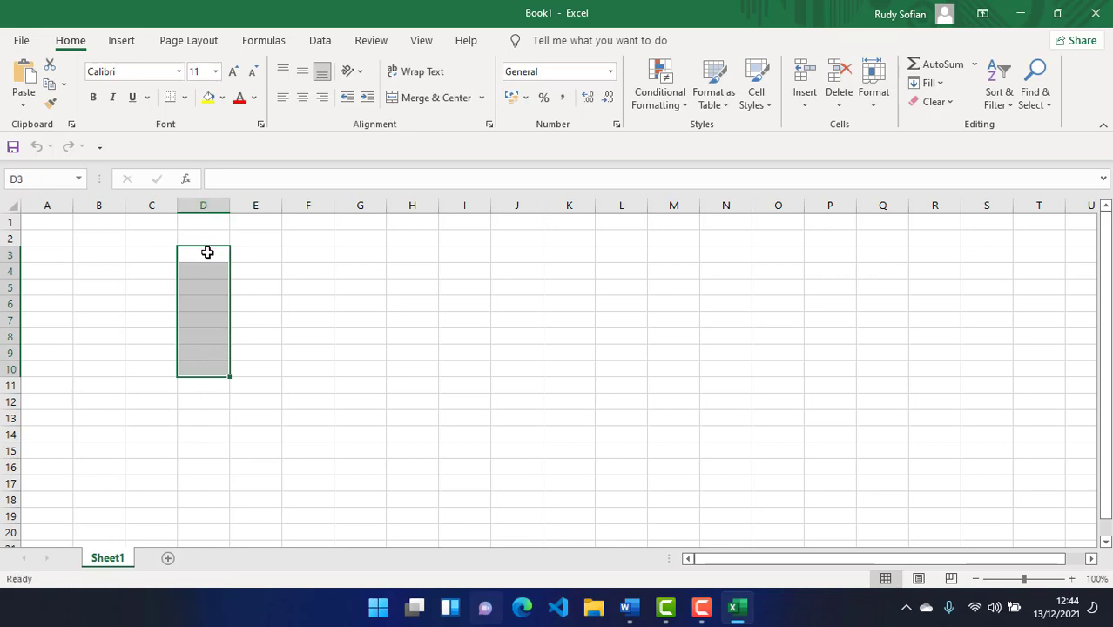
{"action": "left_click_drag", "start_coordinate": [207, 253], "coordinate": [376, 402]}
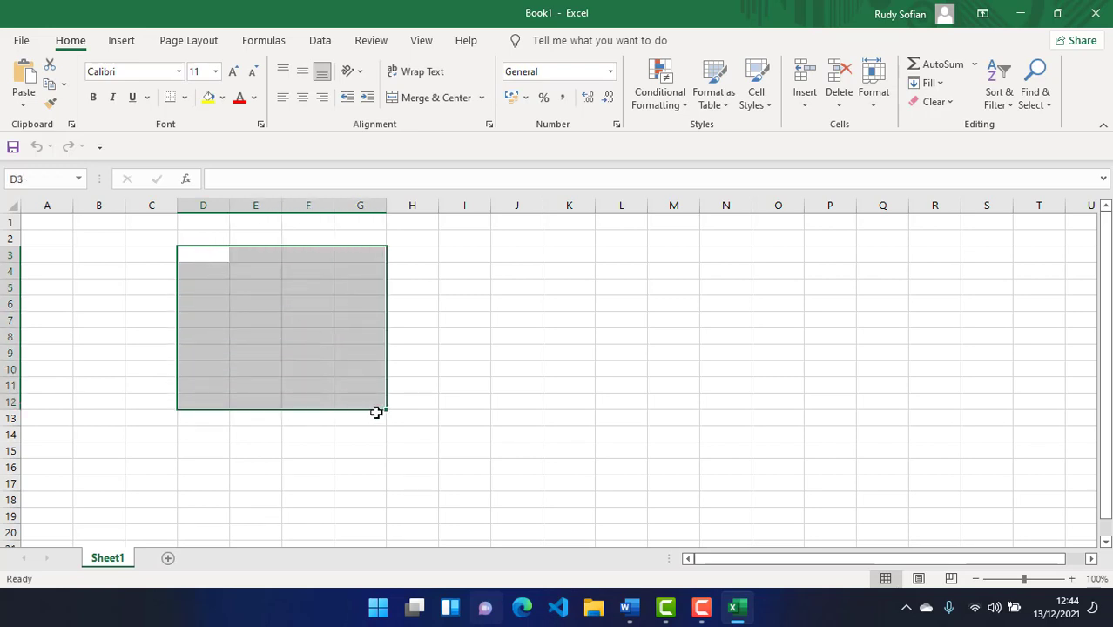
- Follow the Word lesson's new-worksheet section by adding a second worksheet in Excel, and switch between Sheet1 and Sheet2
{"action": "left_click", "coordinate": [629, 606]}
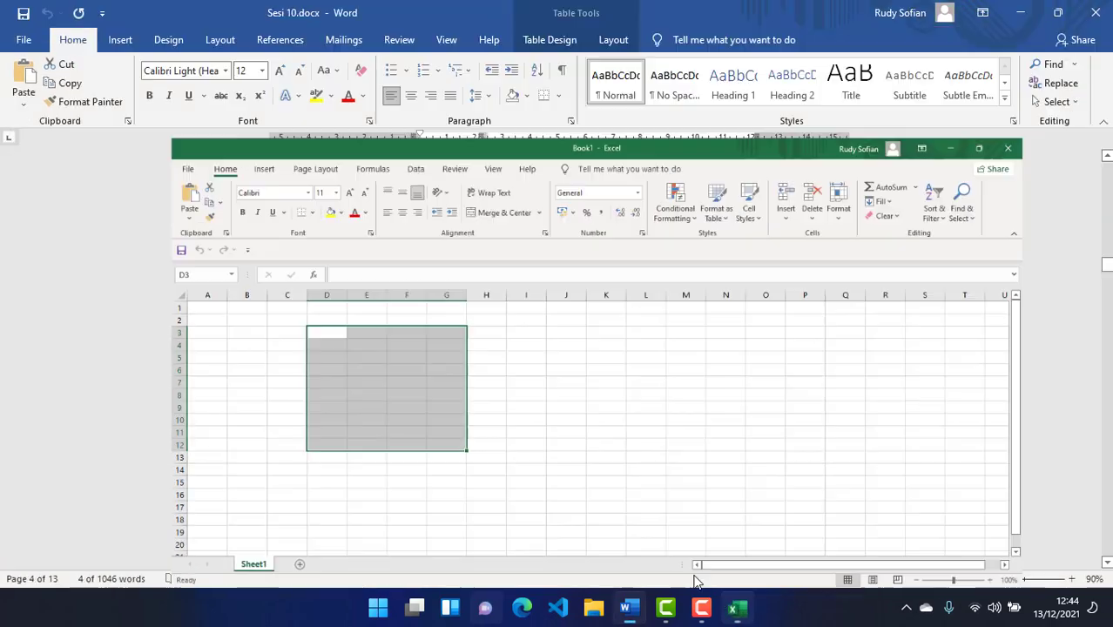
{"action": "scroll", "coordinate": [558, 420], "scroll_direction": "down", "scroll_amount": 5}
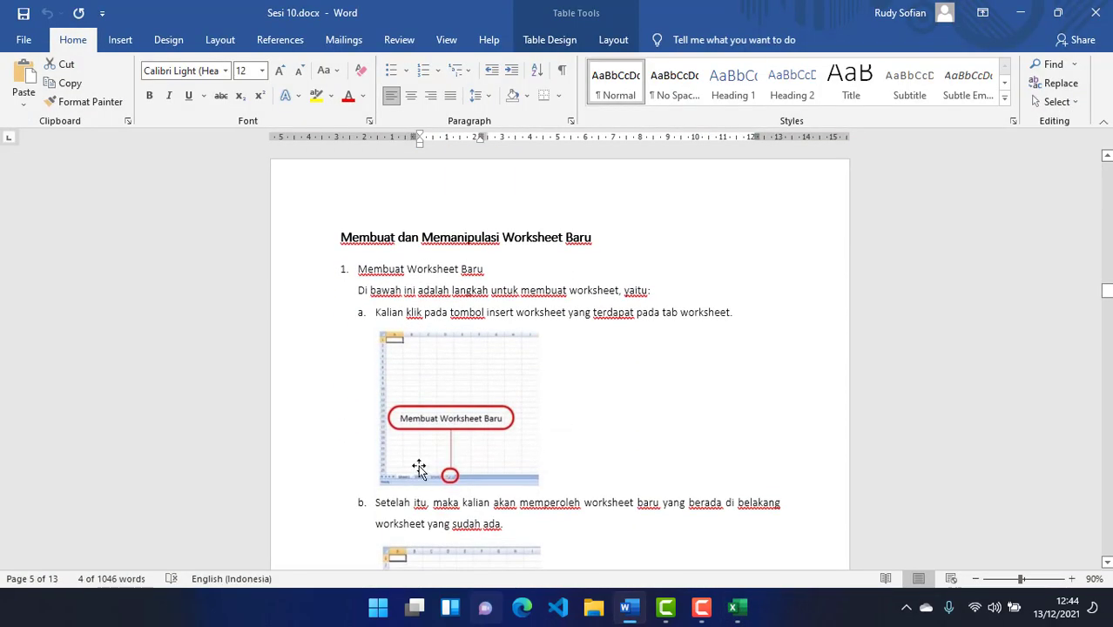
{"action": "left_click", "coordinate": [735, 607]}
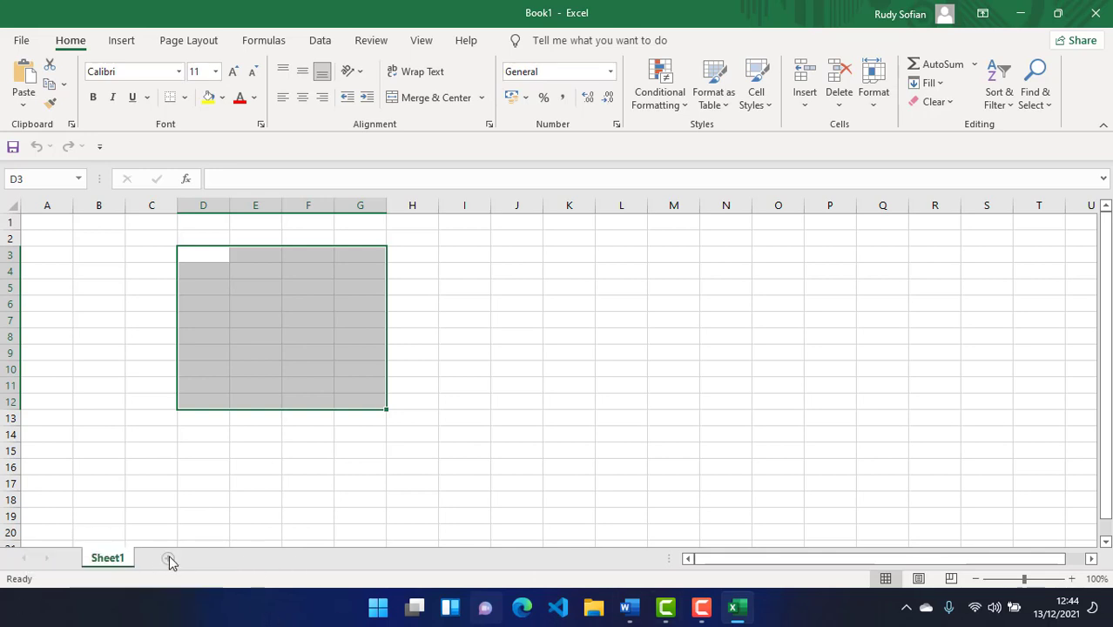
{"action": "left_click", "coordinate": [168, 558]}
{"action": "left_click", "coordinate": [108, 558]}
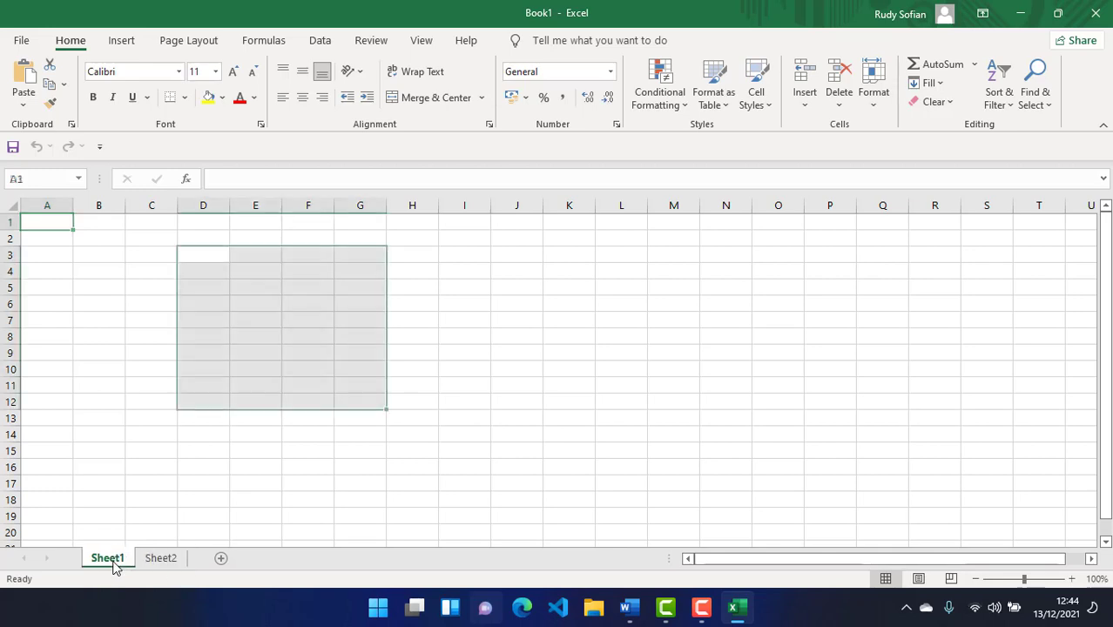
{"action": "left_click", "coordinate": [162, 558]}
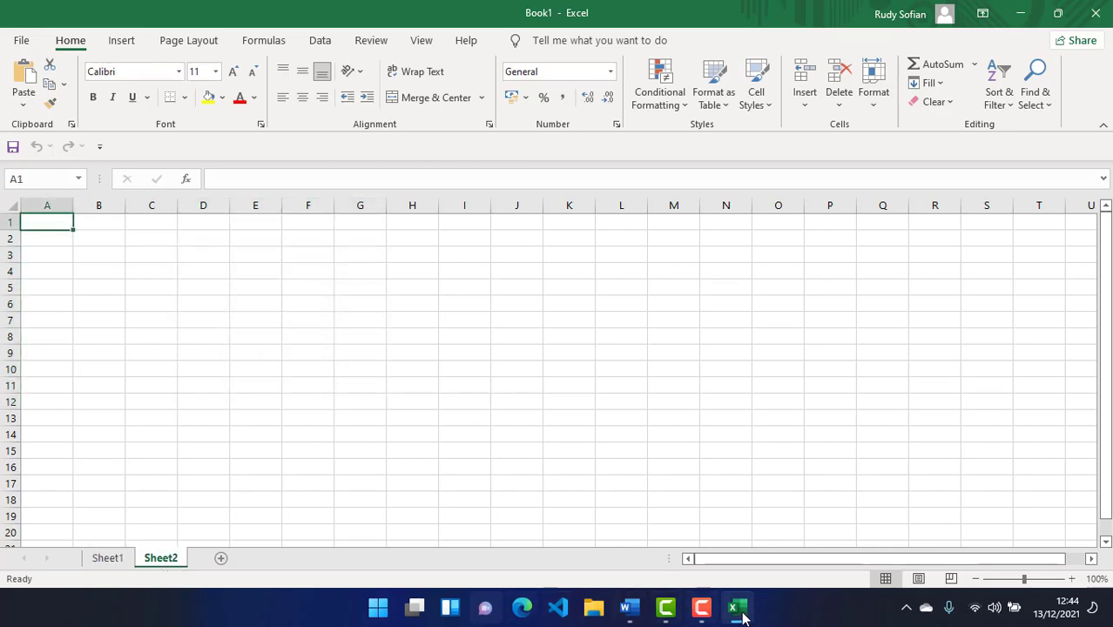
- Read the worksheet-renaming section in the Word lesson and rename Sheet1 as Data Keuangan in Excel
{"action": "left_click", "coordinate": [735, 607]}
{"action": "scroll", "coordinate": [431, 362], "scroll_direction": "down", "scroll_amount": 5}
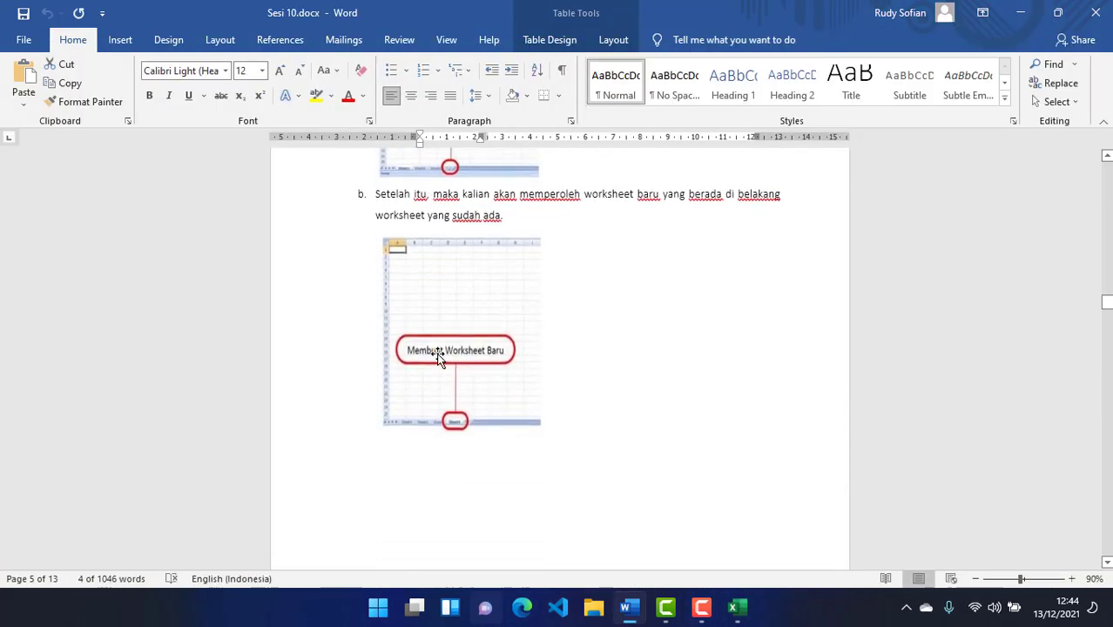
{"action": "scroll", "coordinate": [440, 351], "scroll_direction": "down", "scroll_amount": 8}
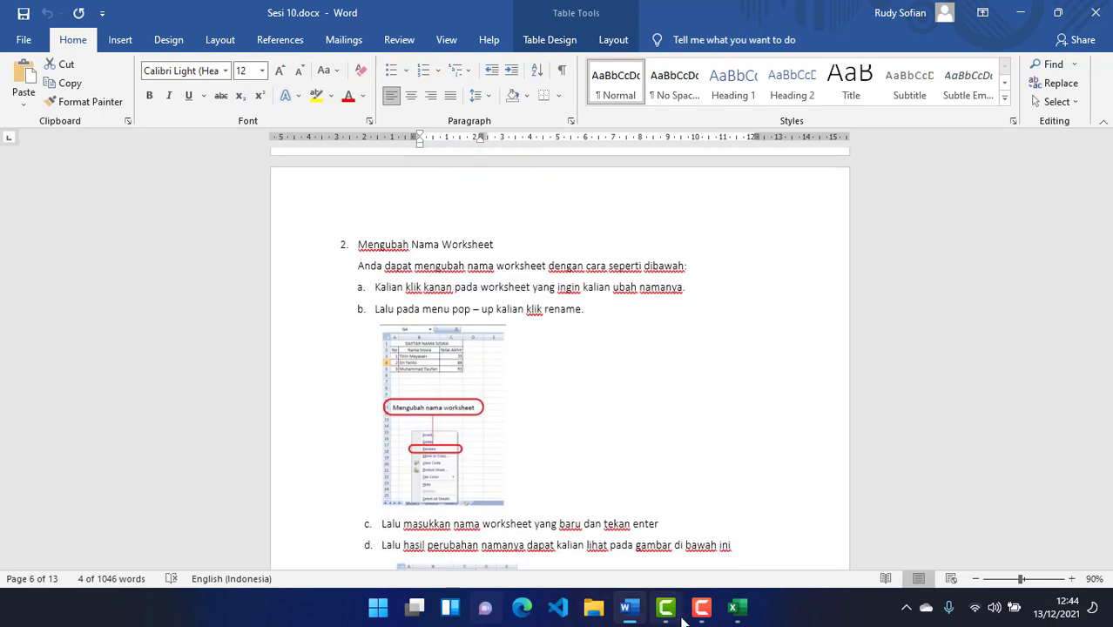
{"action": "left_click", "coordinate": [736, 608]}
{"action": "left_click", "coordinate": [107, 558]}
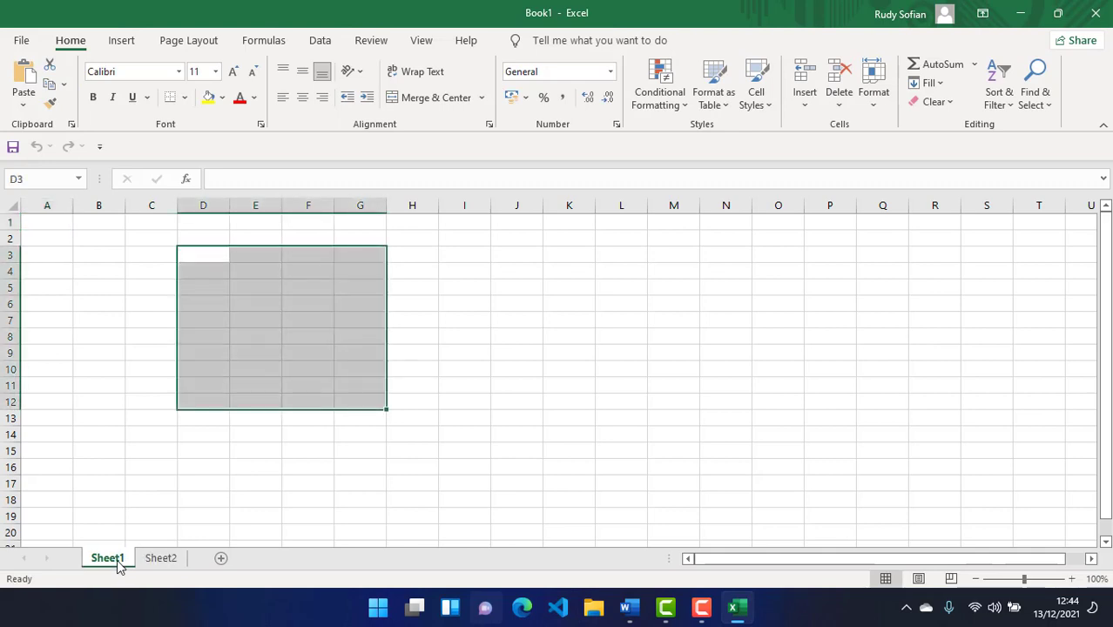
{"action": "double_click", "coordinate": [103, 558]}
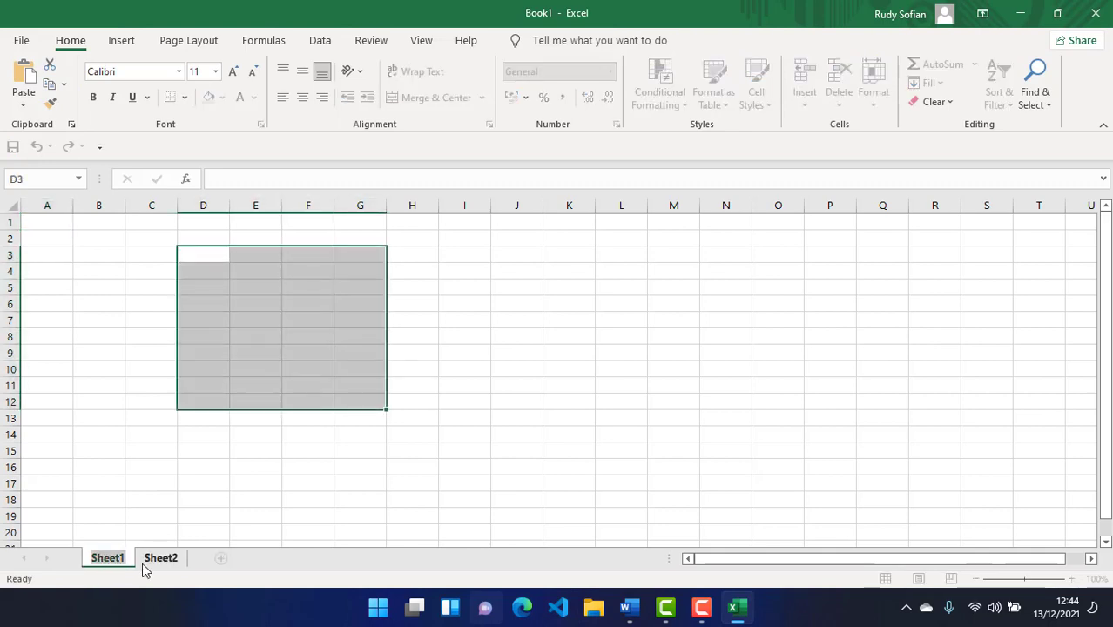
{"action": "type", "text": "D"}
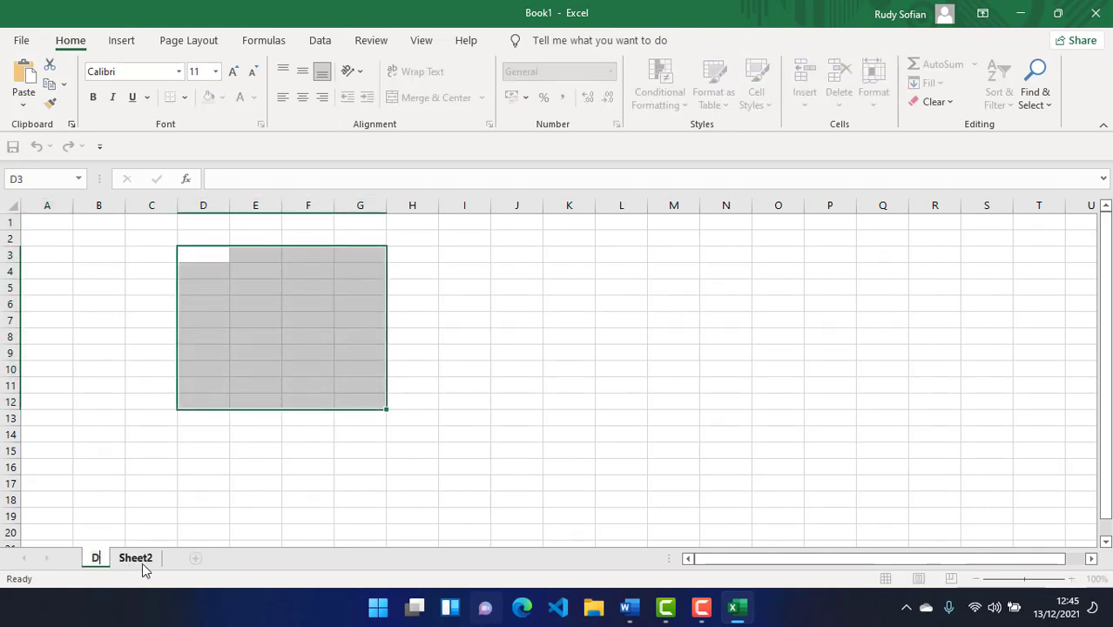
{"action": "type", "text": "ata Keuangan"}
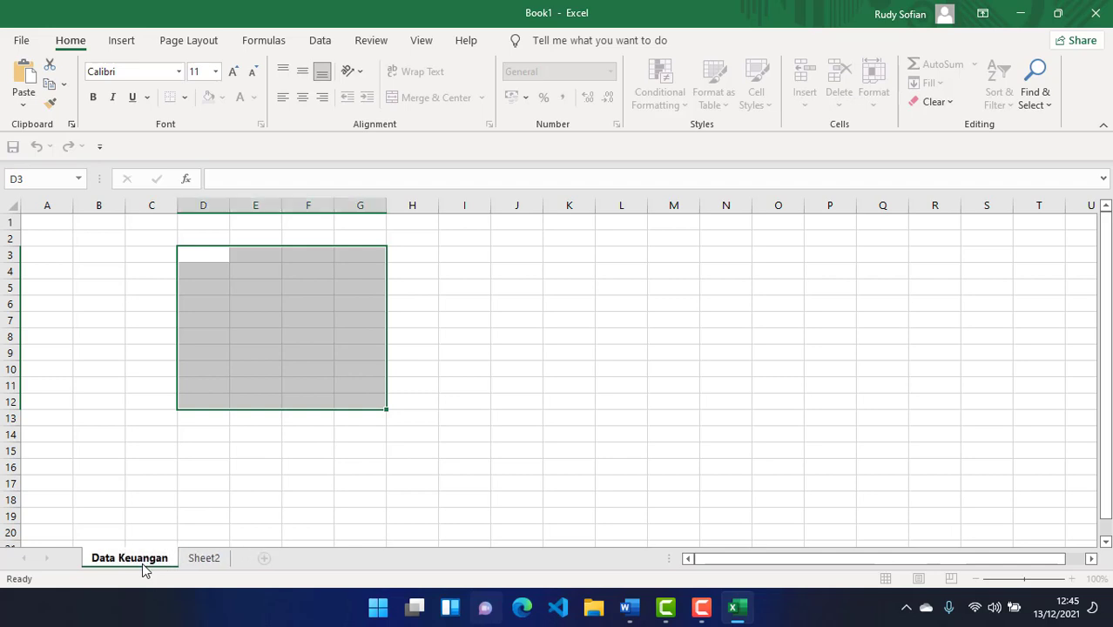
{"action": "key", "text": "Return"}
- Rename Sheet2 as Data Maste, and delete that worksheet from the workbook
{"action": "left_click", "coordinate": [209, 558]}
{"action": "right_click", "coordinate": [212, 563]}
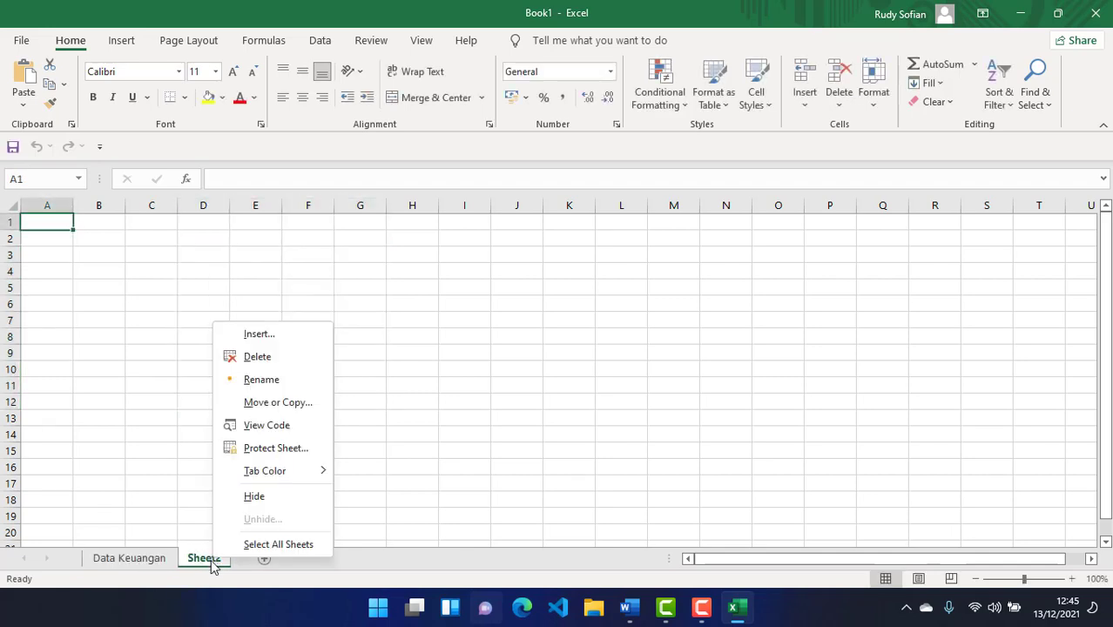
{"action": "left_click", "coordinate": [275, 384]}
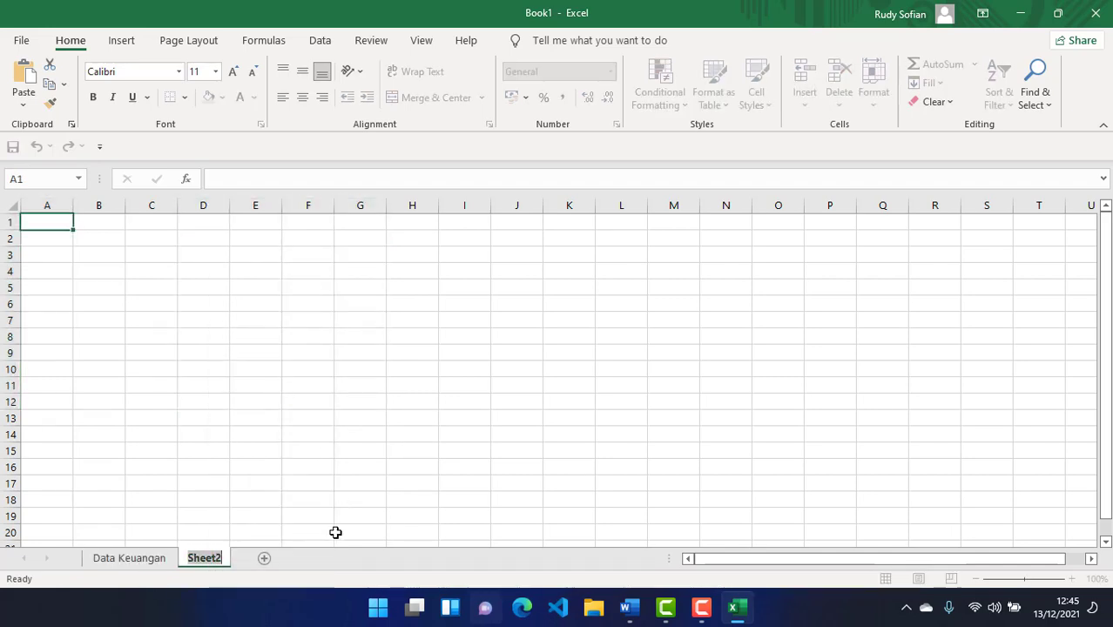
{"action": "type", "text": "Data Maste"}
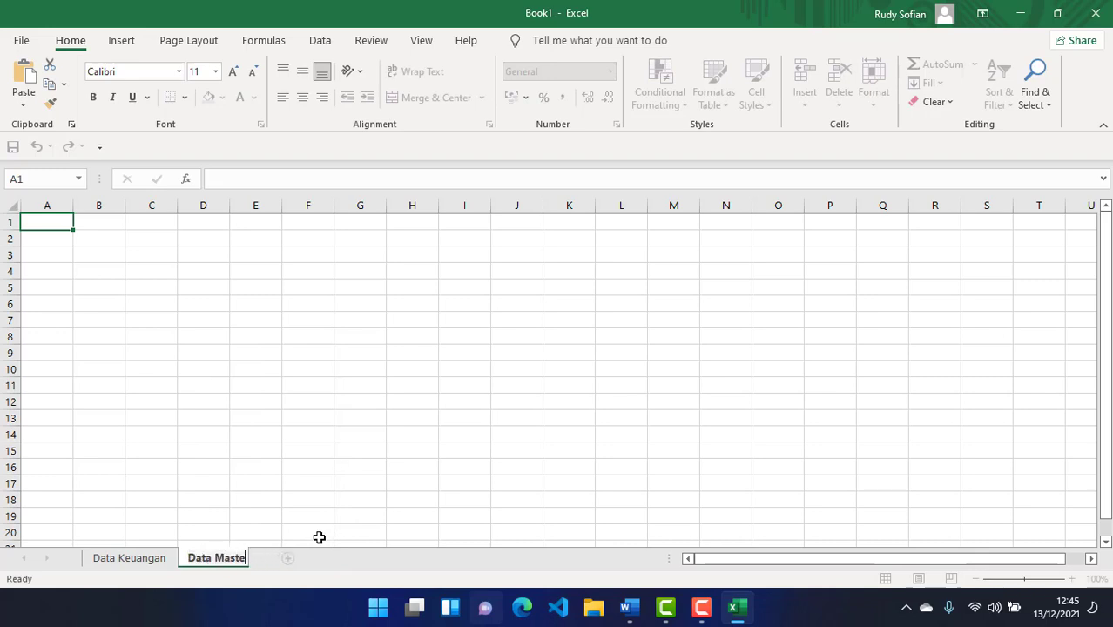
{"action": "key", "text": "Return"}
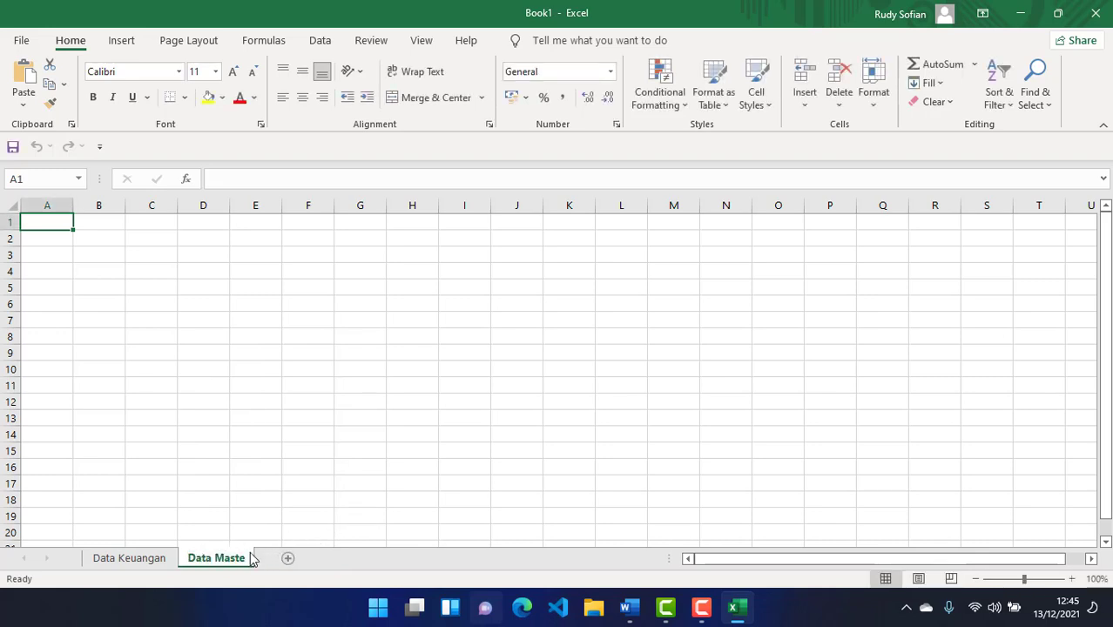
{"action": "right_click", "coordinate": [245, 561]}
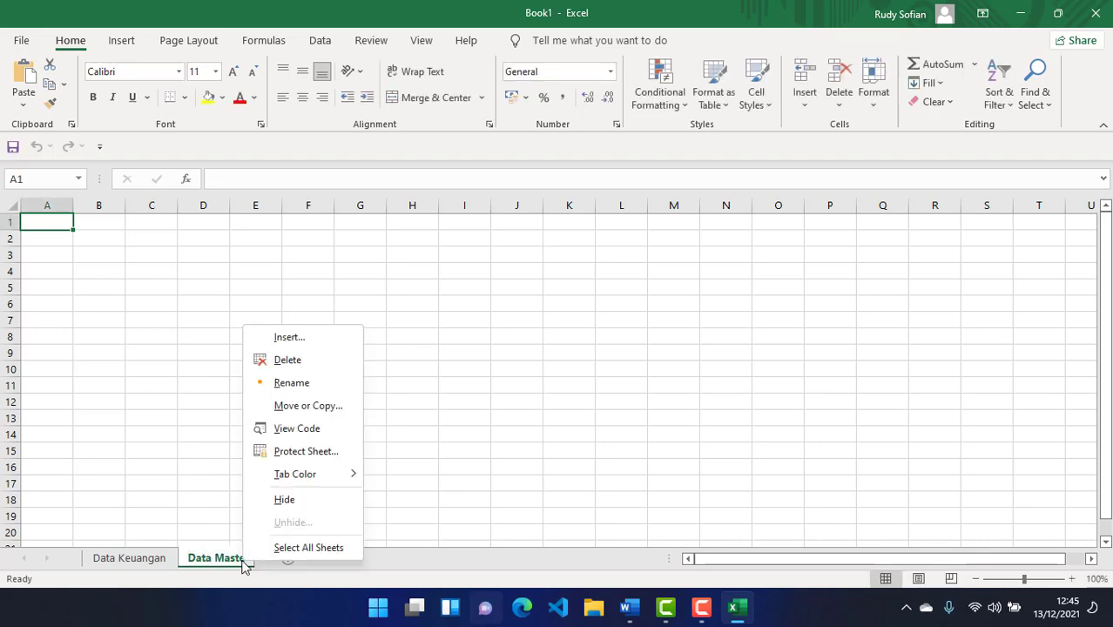
{"action": "left_click", "coordinate": [305, 361]}
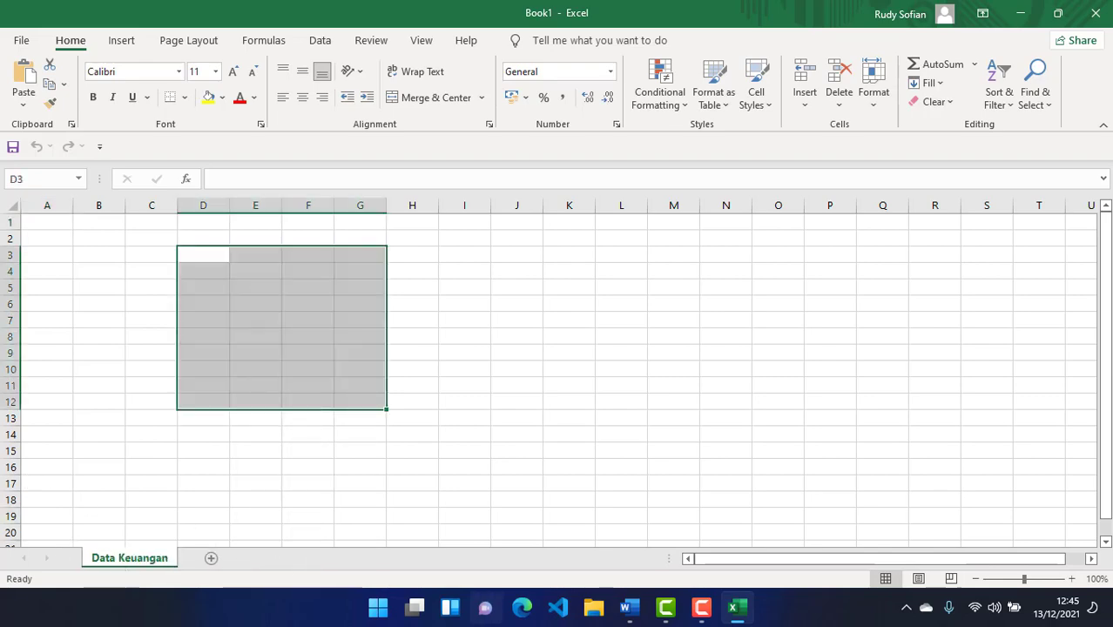
- Read the Word lesson's section on duplicating worksheet contents and enter the headers NO, Nama and Kelas in cells A1 to C1 in Excel
{"action": "left_click", "coordinate": [747, 613]}
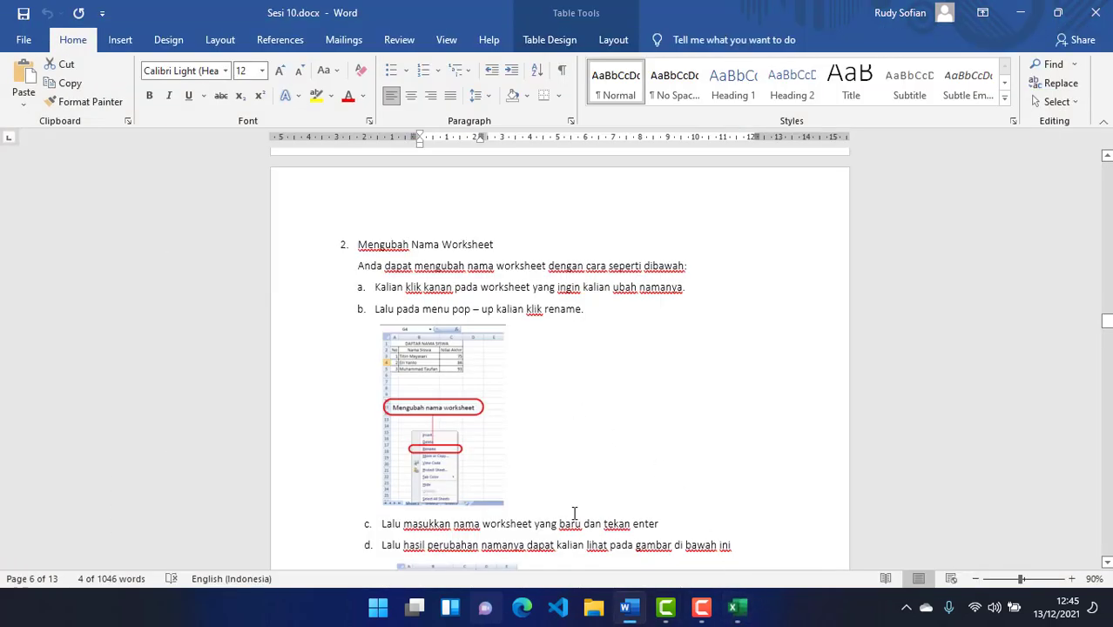
{"action": "scroll", "coordinate": [513, 457], "scroll_direction": "down", "scroll_amount": 4}
{"action": "scroll", "coordinate": [509, 450], "scroll_direction": "down", "scroll_amount": 15}
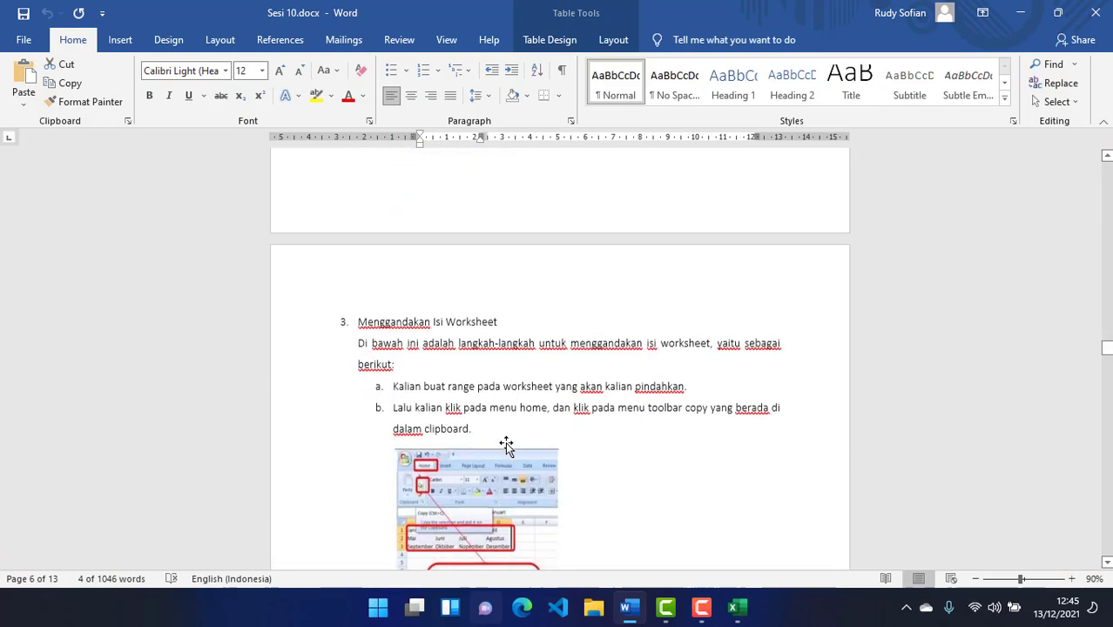
{"action": "scroll", "coordinate": [514, 423], "scroll_direction": "down", "scroll_amount": 3}
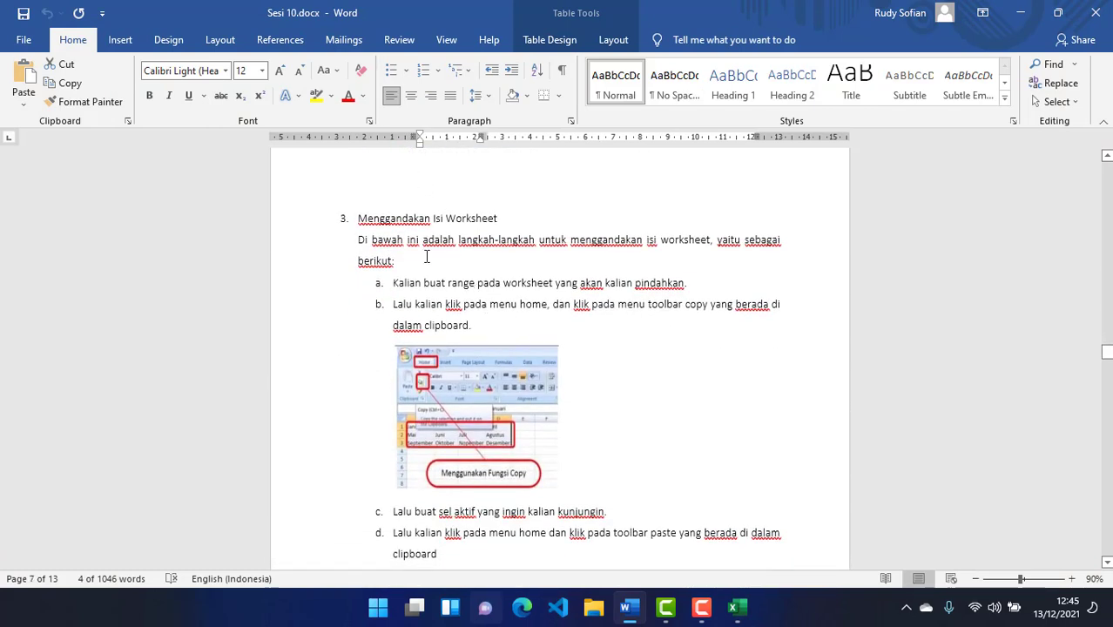
{"action": "scroll", "coordinate": [427, 261], "scroll_direction": "down", "scroll_amount": 5}
{"action": "left_click", "coordinate": [737, 607]}
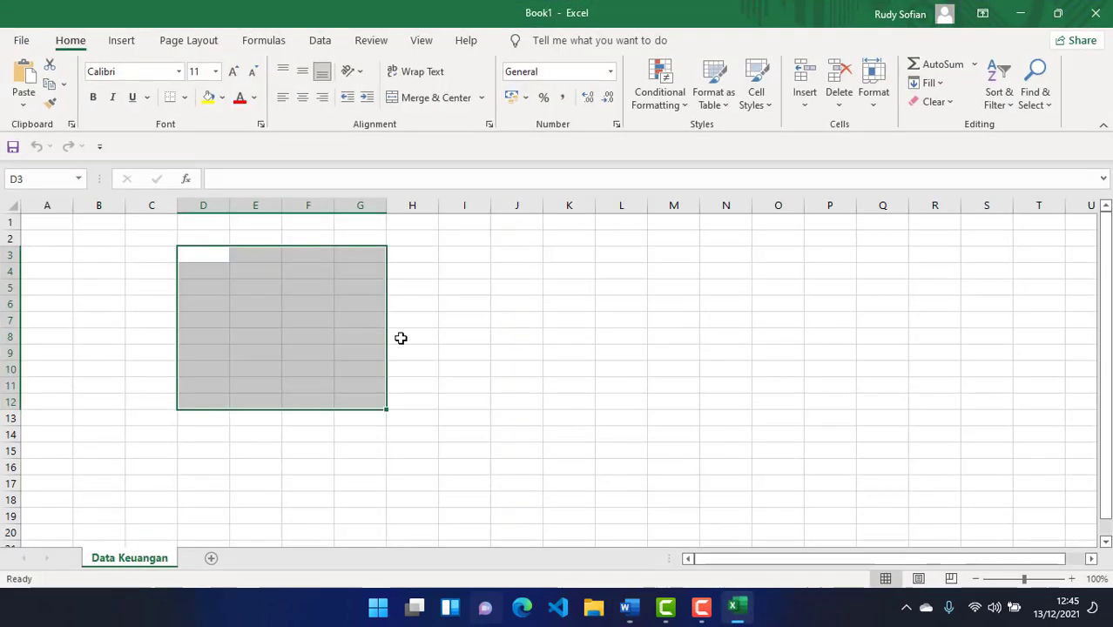
{"action": "left_click", "coordinate": [63, 222]}
{"action": "type", "text": "NO"}
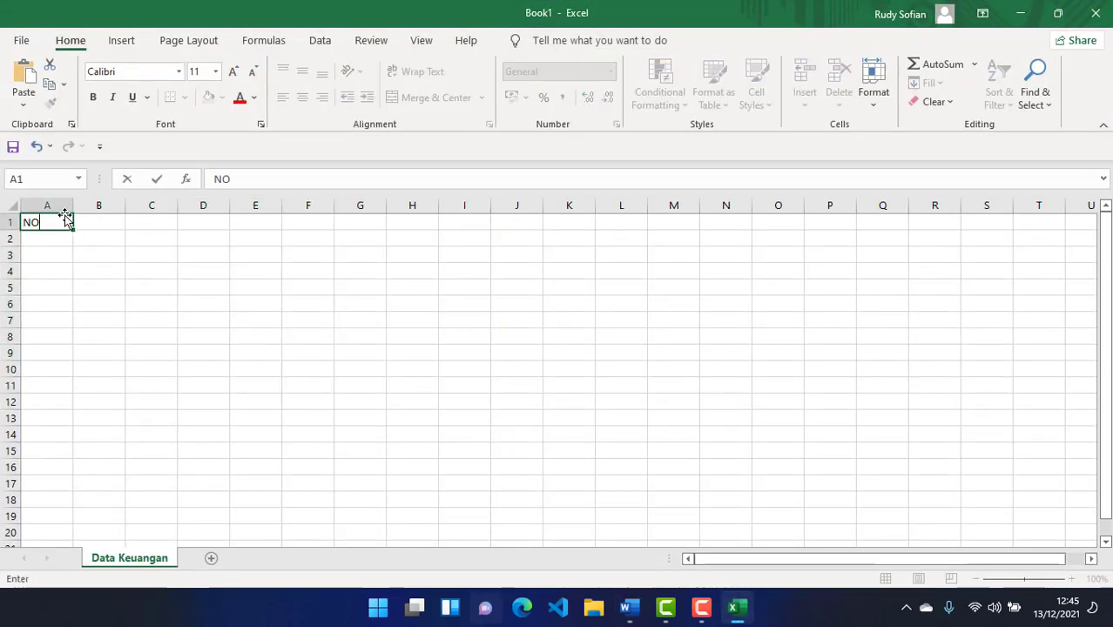
{"action": "key", "text": "Tab"}
{"action": "type", "text": "Nama"}
{"action": "key", "text": "Tab"}
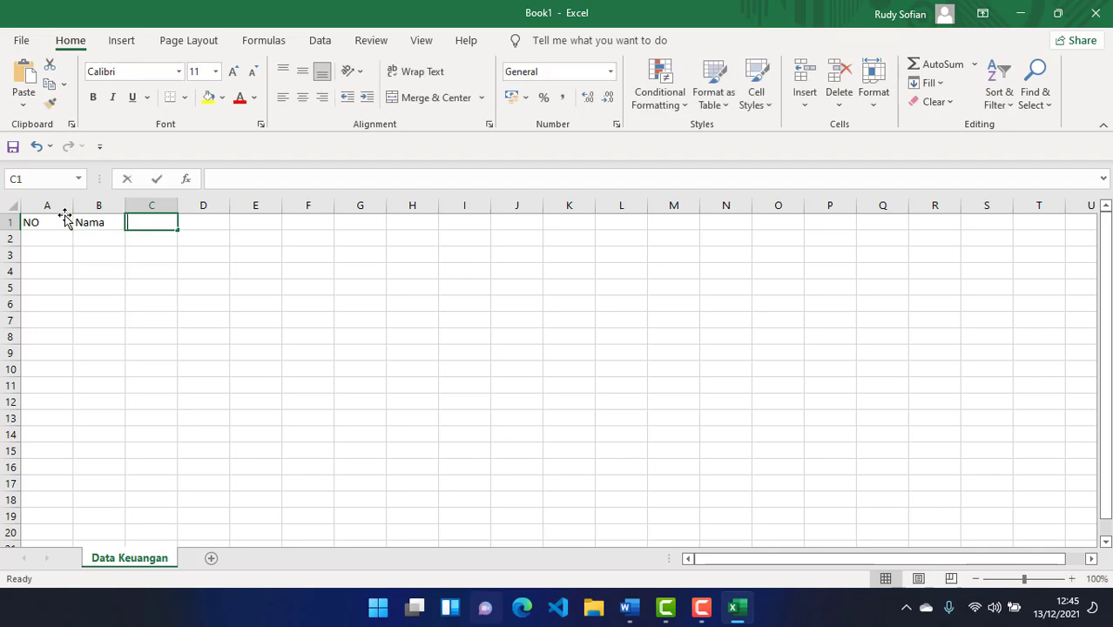
{"action": "type", "text": "Kelas"}
{"action": "key", "text": "Return"}
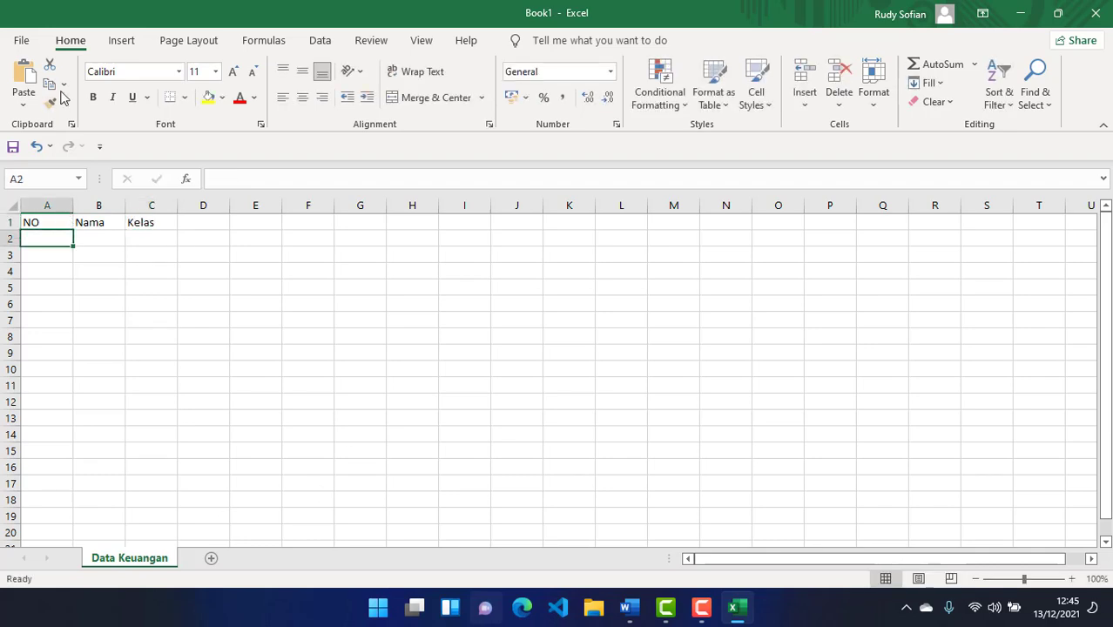
{"action": "left_click", "coordinate": [211, 558]}
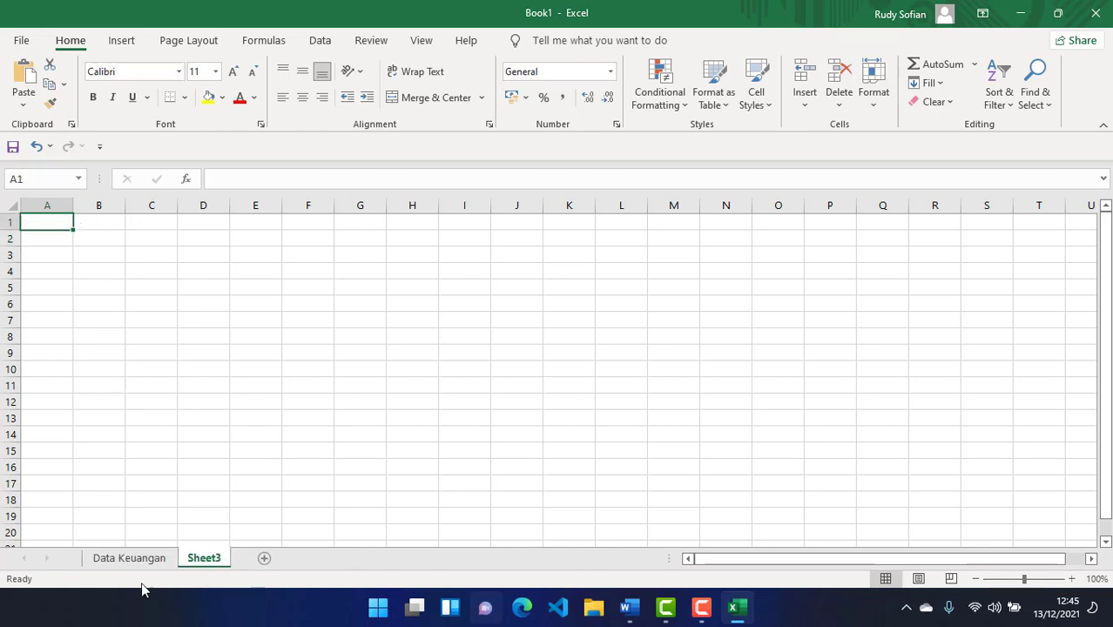
{"action": "right_click", "coordinate": [216, 566]}
{"action": "left_click", "coordinate": [279, 360]}
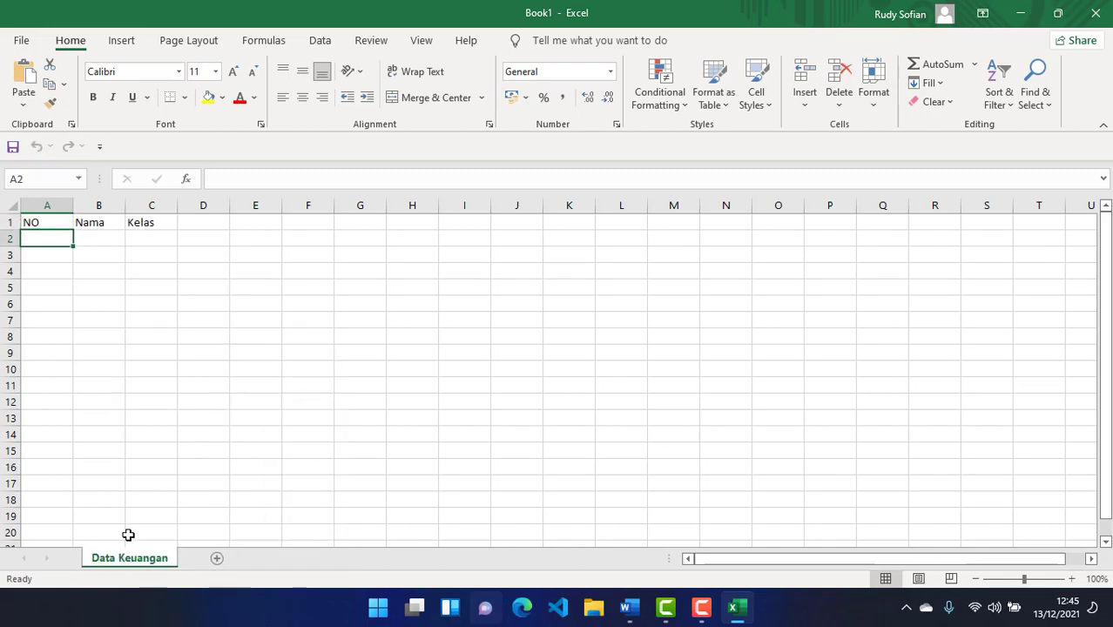
- Create a copy of the Data Keuangan worksheet in Book1, placed before the original, and compare the two sheets
{"action": "right_click", "coordinate": [144, 562]}
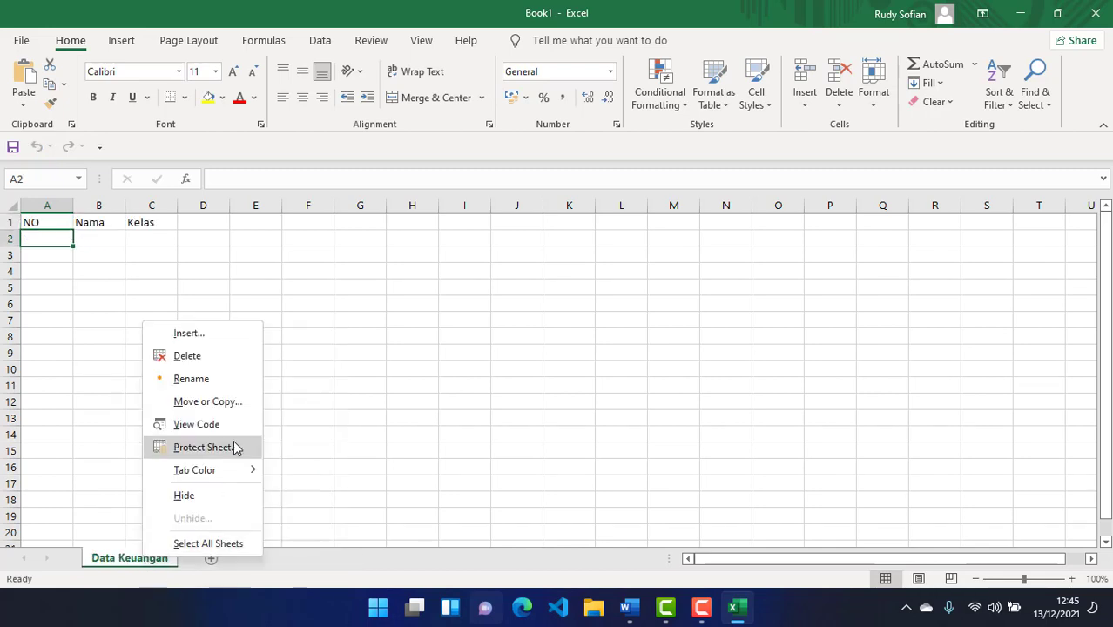
{"action": "left_click", "coordinate": [207, 402]}
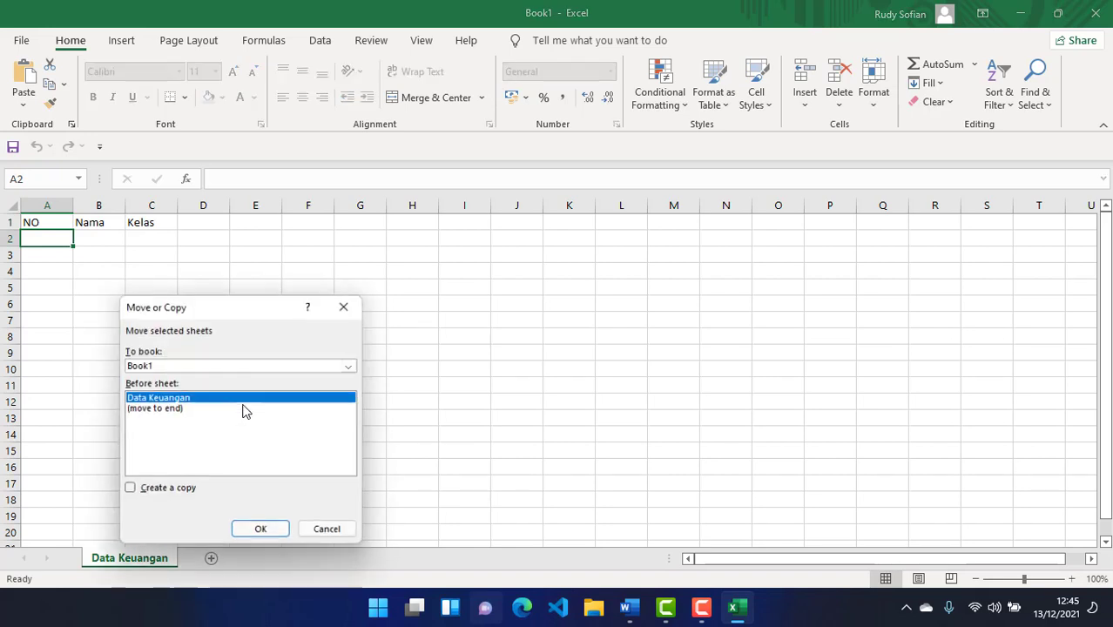
{"action": "left_click", "coordinate": [150, 366]}
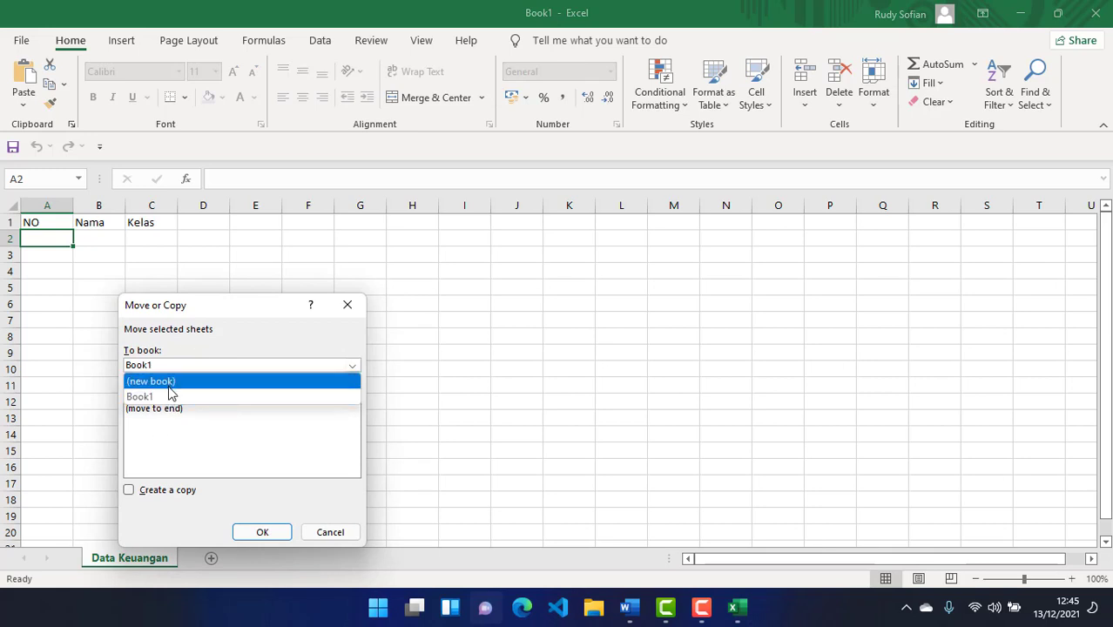
{"action": "left_click", "coordinate": [170, 395]}
{"action": "left_click", "coordinate": [164, 399]}
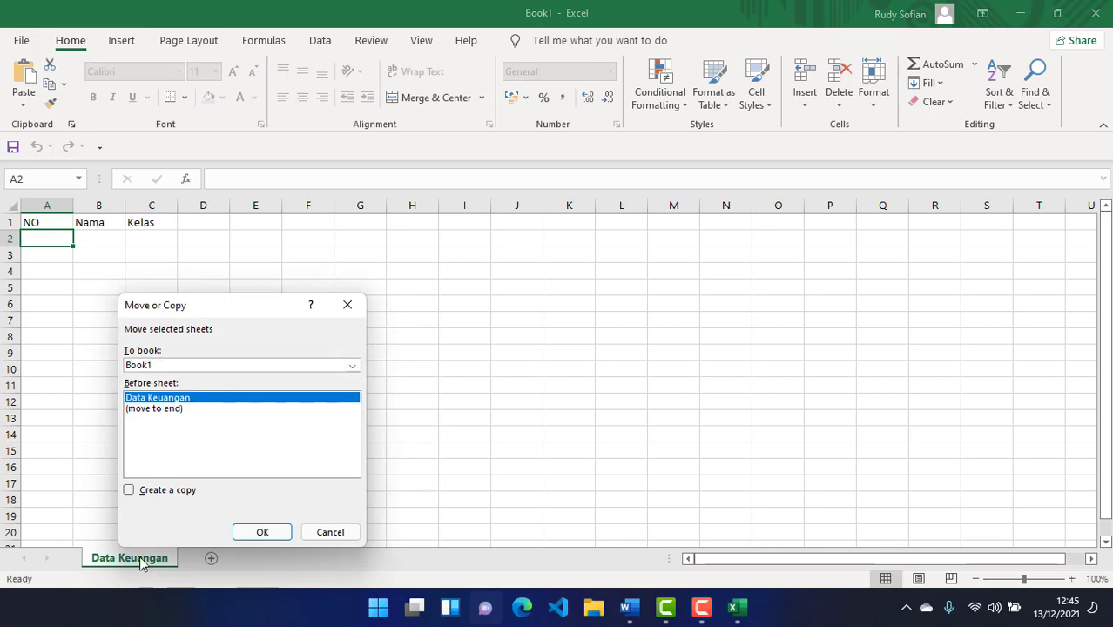
{"action": "left_click", "coordinate": [130, 491]}
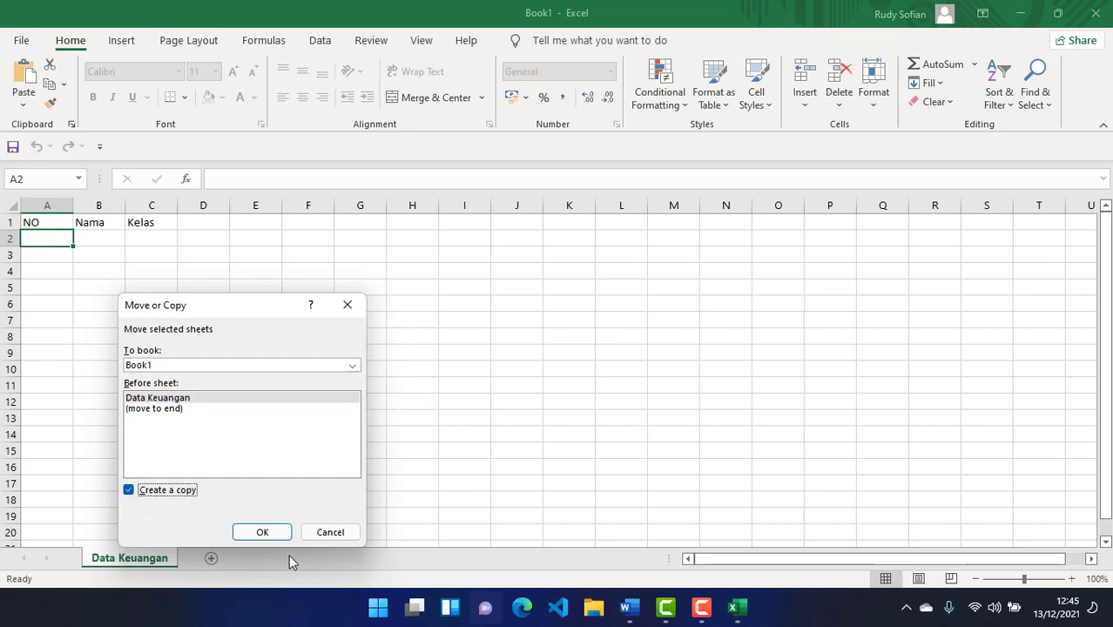
{"action": "left_click", "coordinate": [262, 532]}
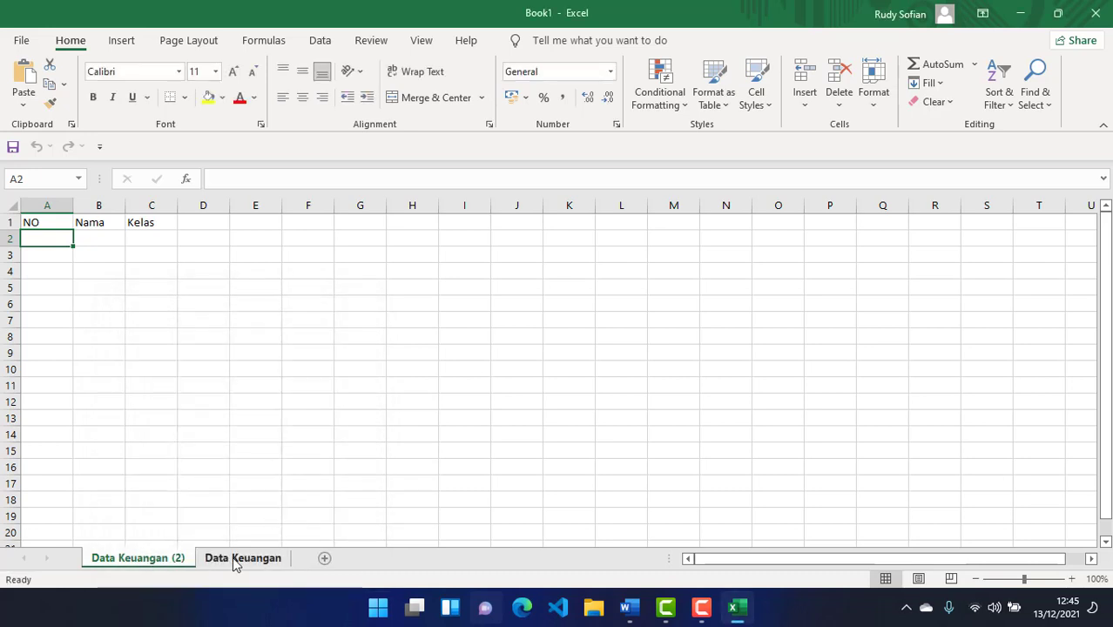
{"action": "left_click", "coordinate": [240, 563]}
{"action": "left_click", "coordinate": [147, 558]}
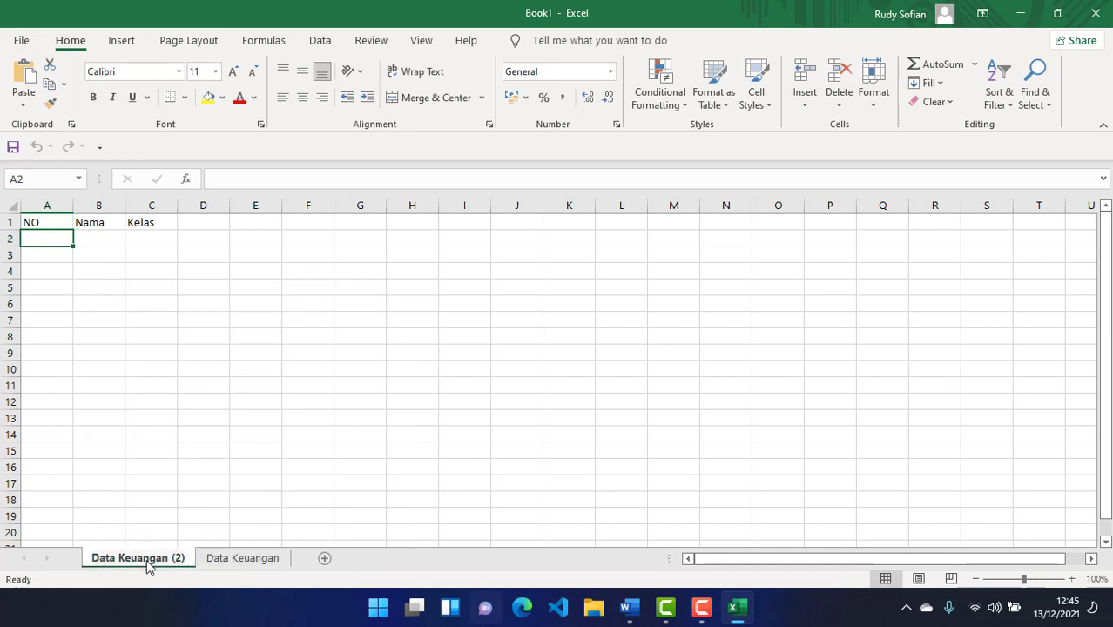
- Rename the copied worksheet as Data Kelas
{"action": "double_click", "coordinate": [146, 559]}
{"action": "type", "text": "Data Keal"}
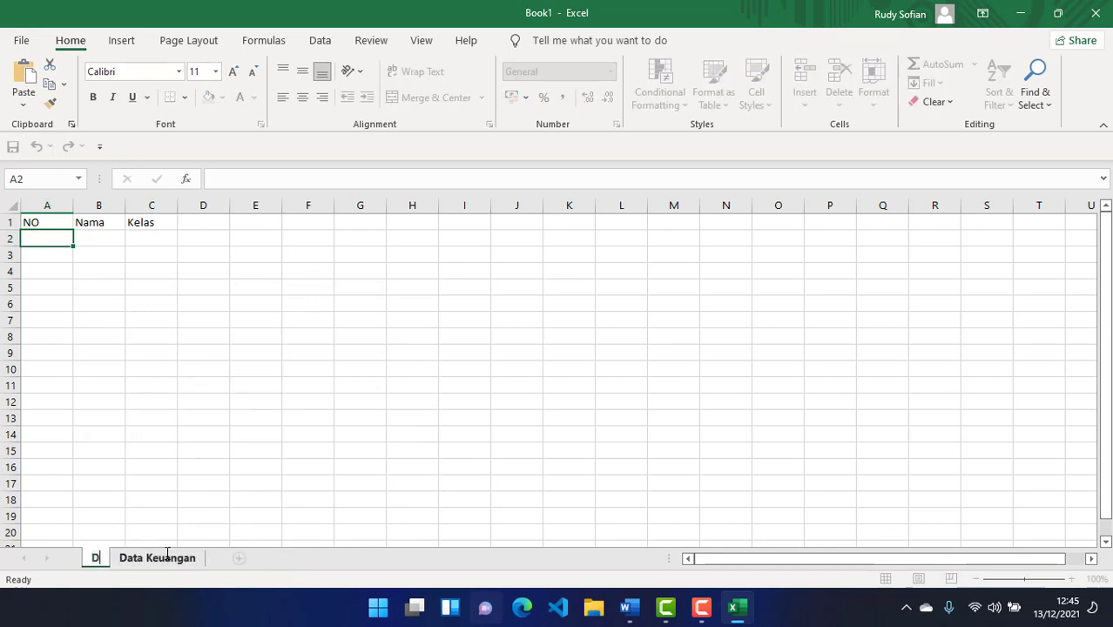
{"action": "key", "text": "BackSpace"}
{"action": "key", "text": "BackSpace"}
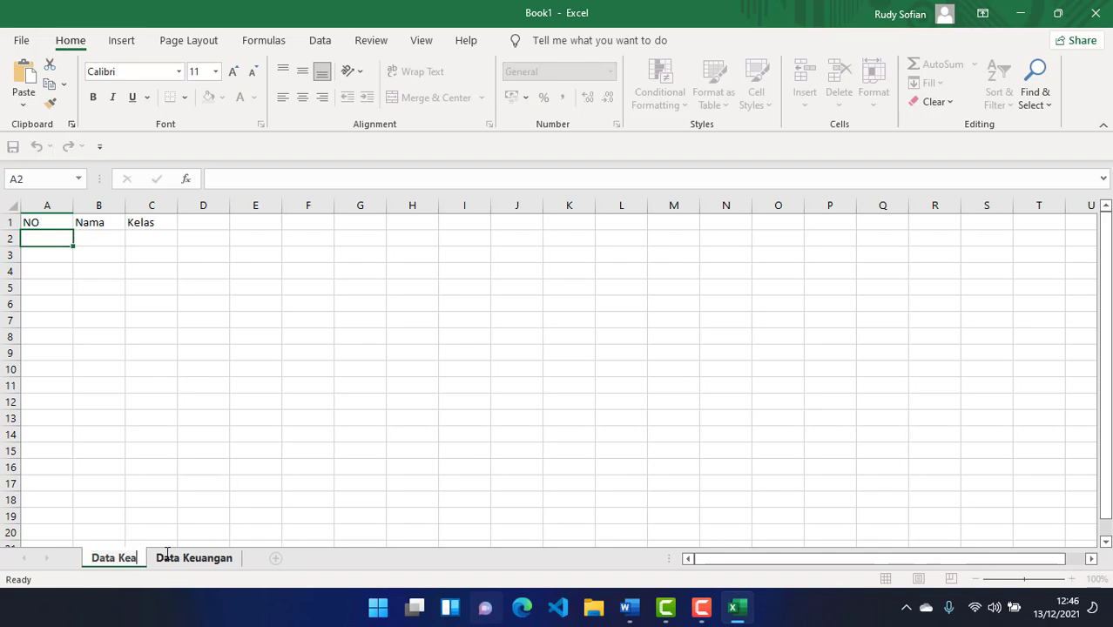
{"action": "type", "text": "las"}
{"action": "key", "text": "Return"}
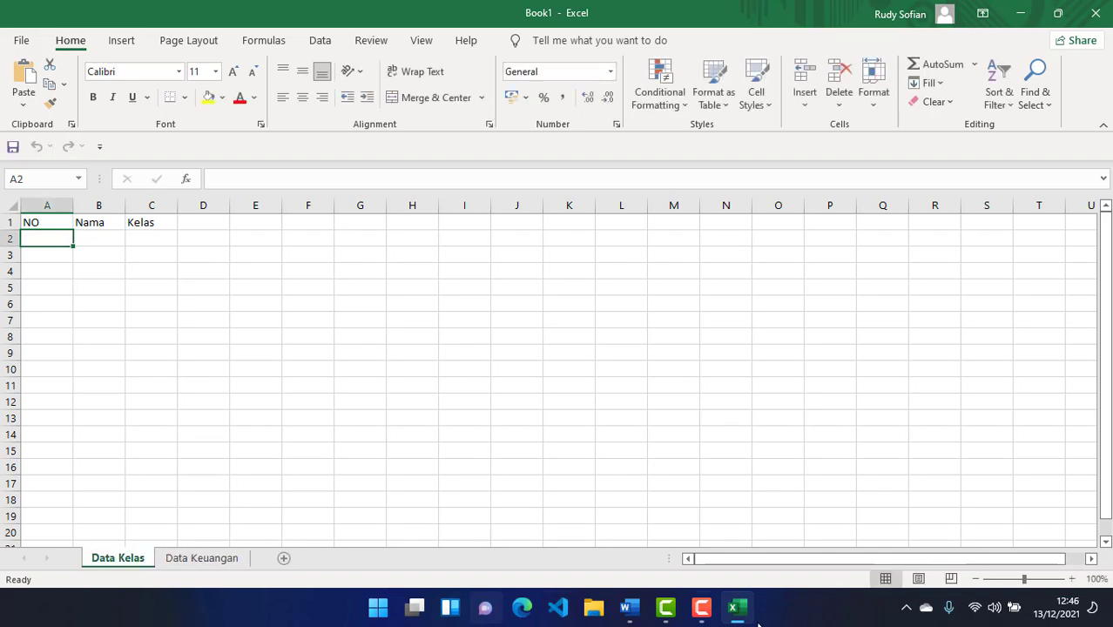
- Review the copy and paste instructions in the Word lesson, view Excel's Copy options, and switch to the Data Keuangan sheet
{"action": "left_click", "coordinate": [744, 620]}
{"action": "scroll", "coordinate": [470, 318], "scroll_direction": "up", "scroll_amount": 1}
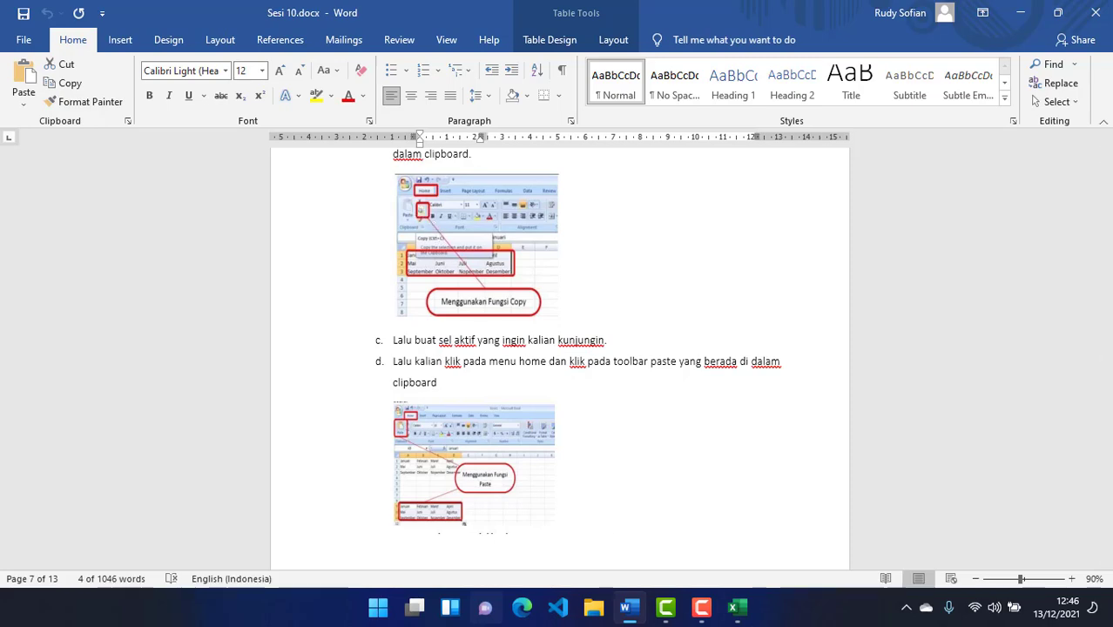
{"action": "left_click", "coordinate": [732, 613]}
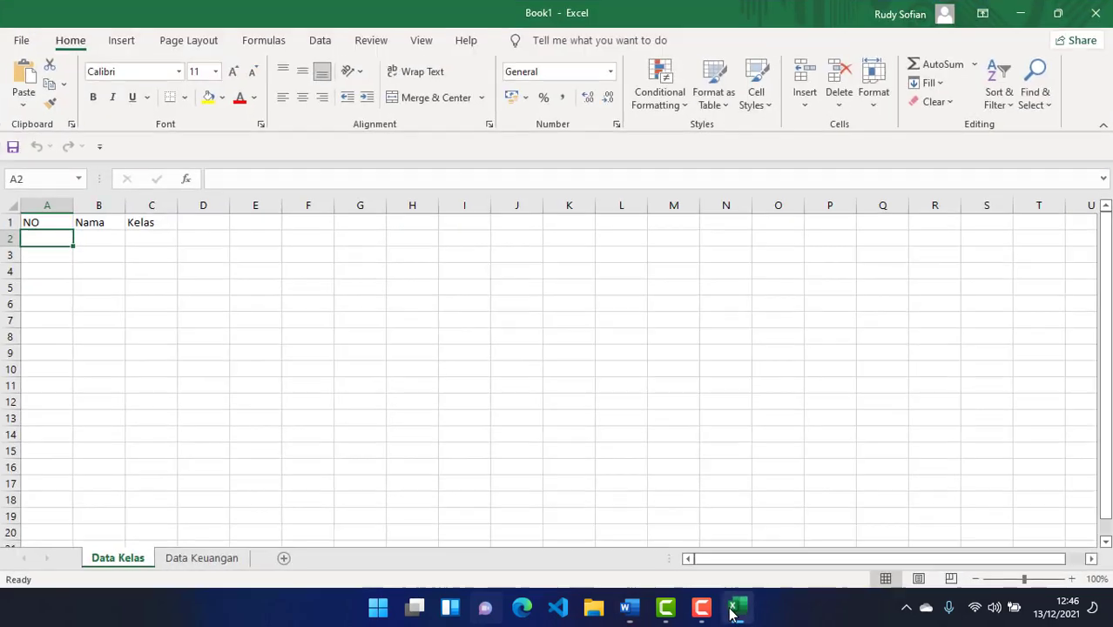
{"action": "left_click", "coordinate": [65, 85]}
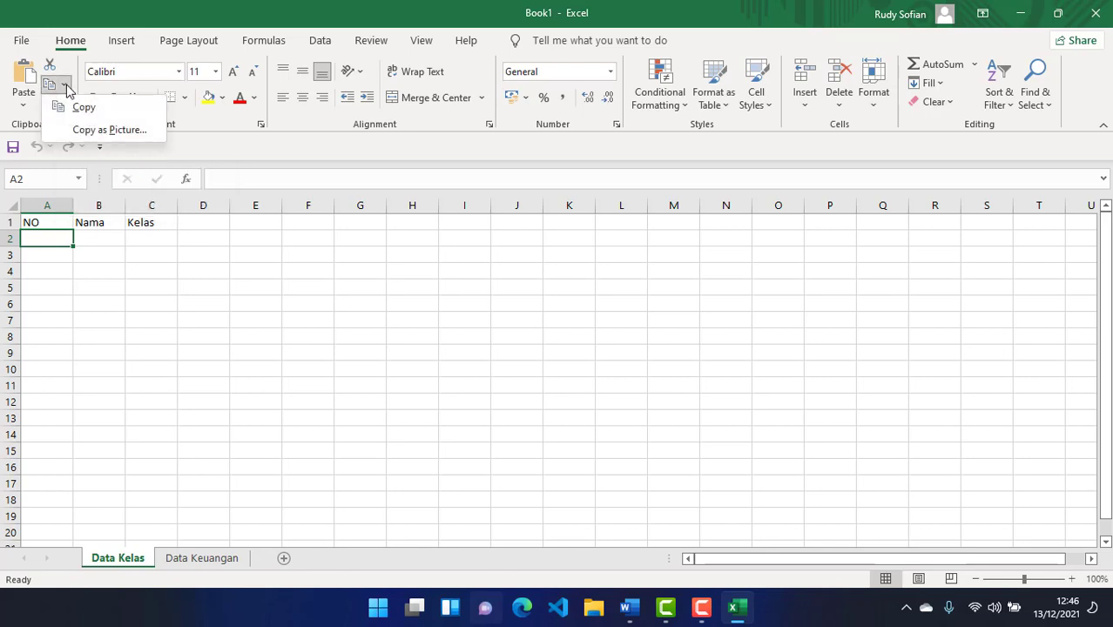
{"action": "left_click", "coordinate": [209, 333]}
{"action": "left_click", "coordinate": [202, 557]}
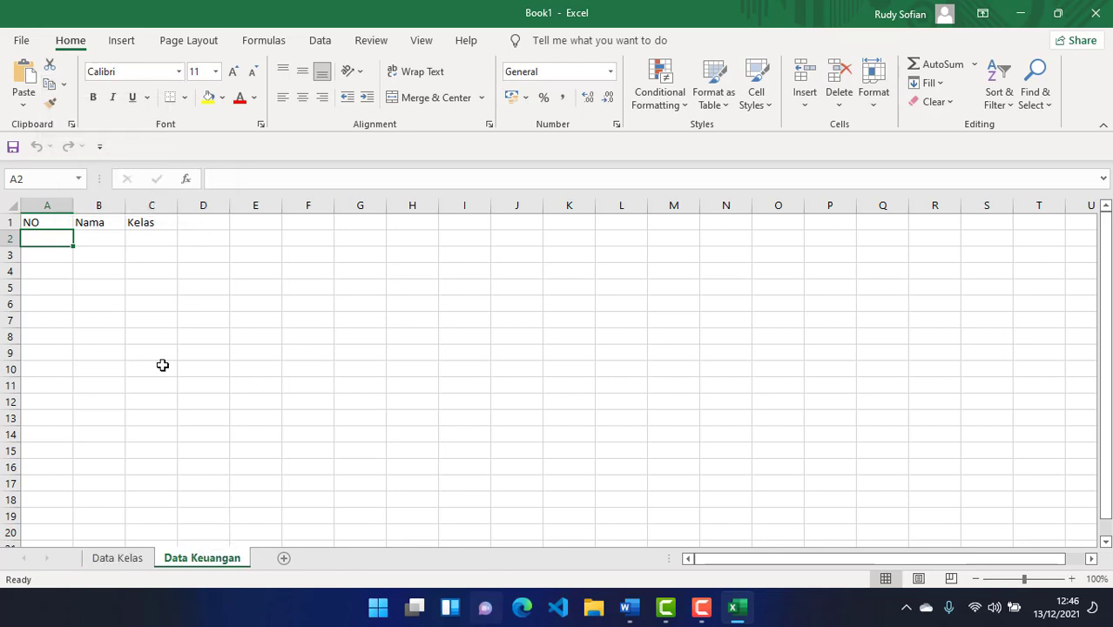
{"action": "left_click", "coordinate": [64, 85]}
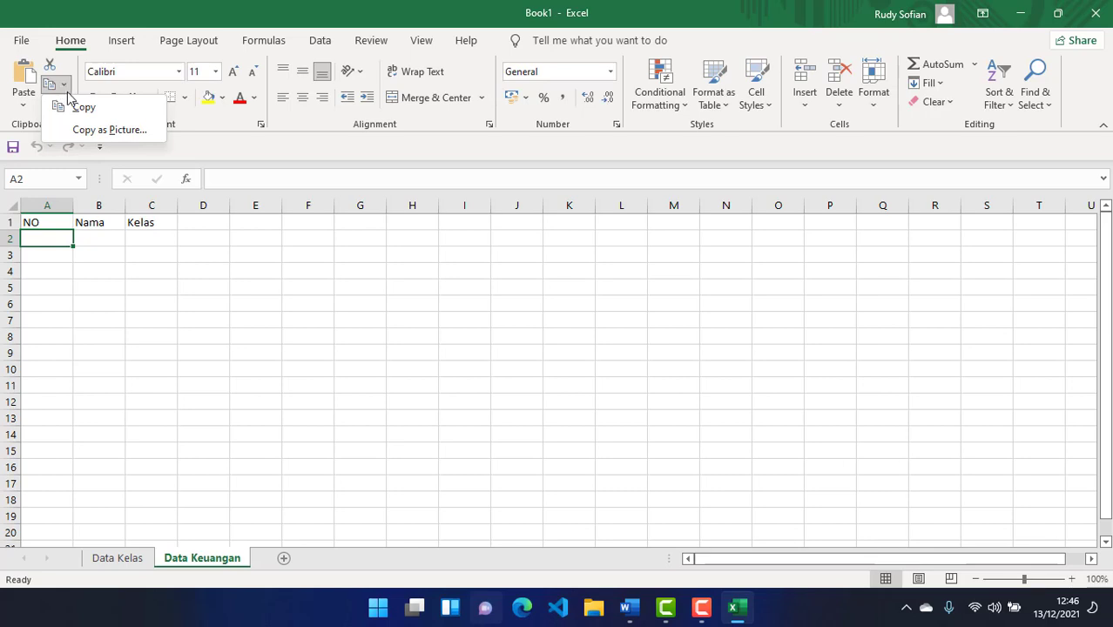
{"action": "left_click", "coordinate": [77, 104]}
{"action": "left_click", "coordinate": [248, 433]}
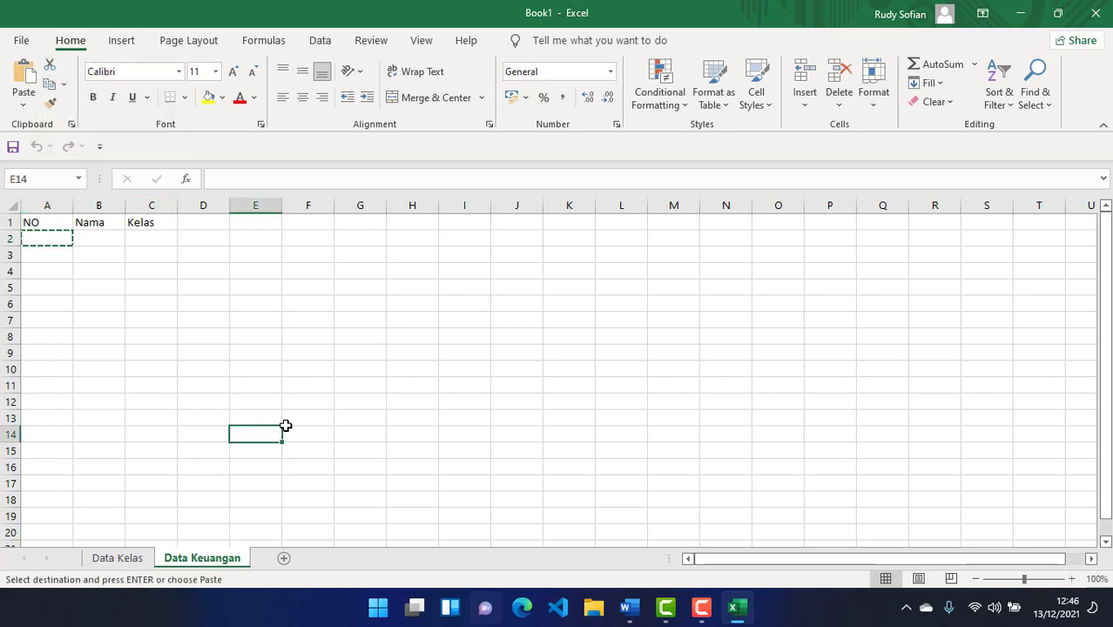
{"action": "key", "text": "Escape"}
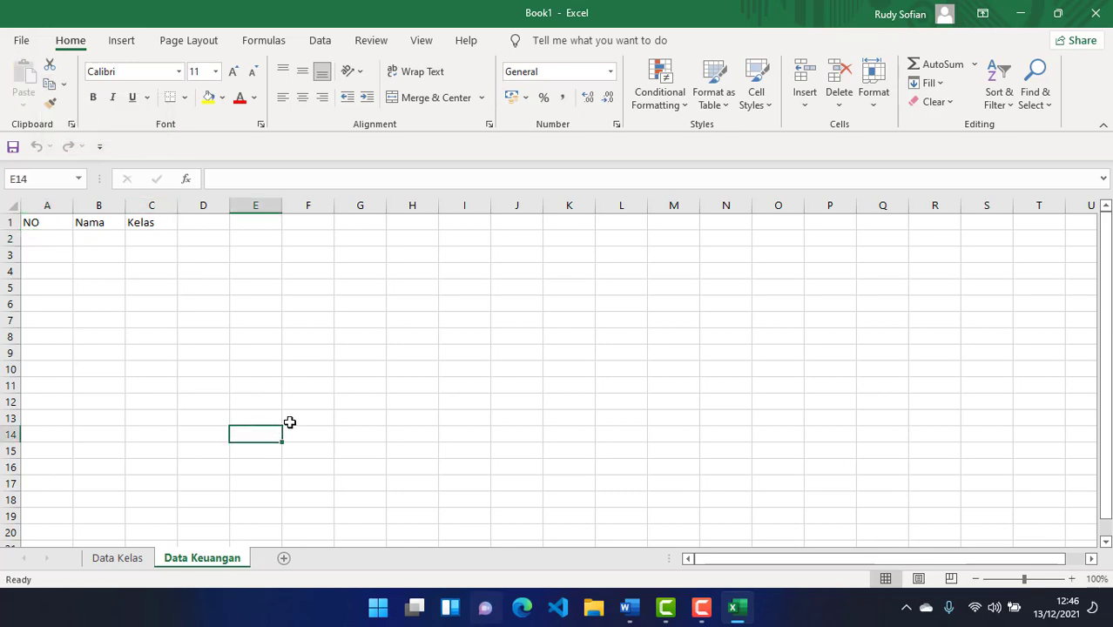
- Switch to the Word lesson and review the paste instructions and the section on inserting a new row
{"action": "left_click", "coordinate": [739, 609]}
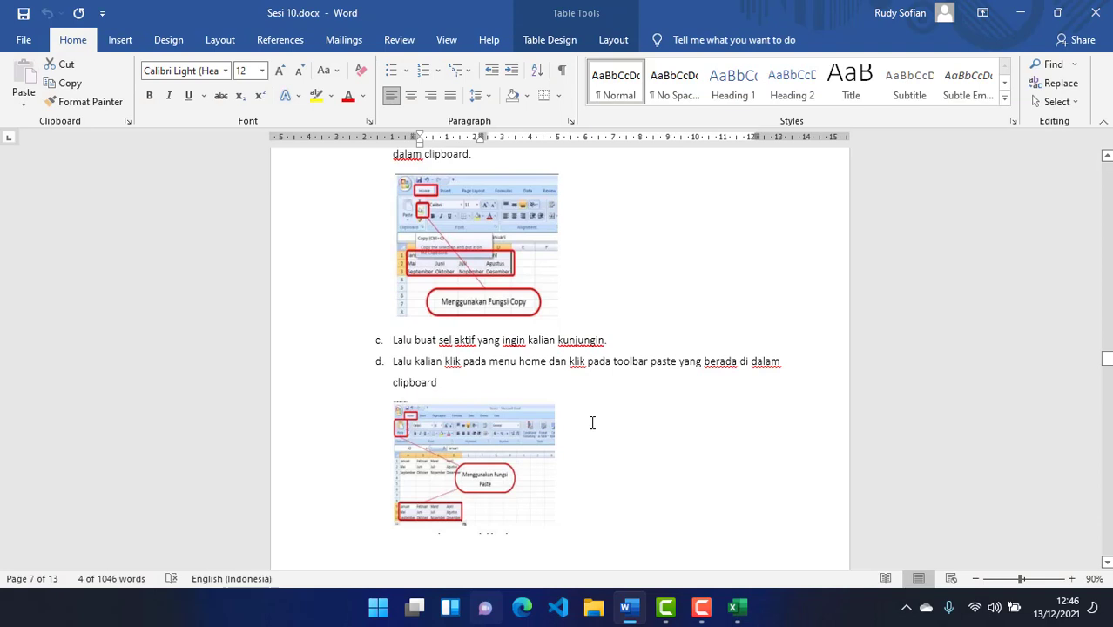
{"action": "scroll", "coordinate": [591, 423], "scroll_direction": "down", "scroll_amount": 5}
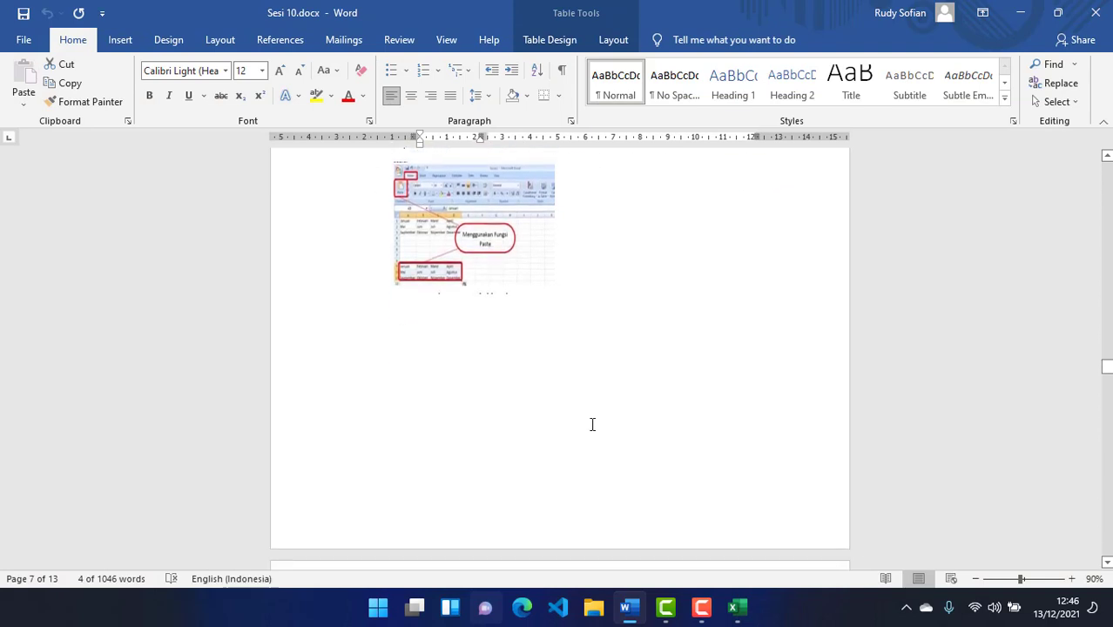
{"action": "scroll", "coordinate": [591, 424], "scroll_direction": "down", "scroll_amount": 7}
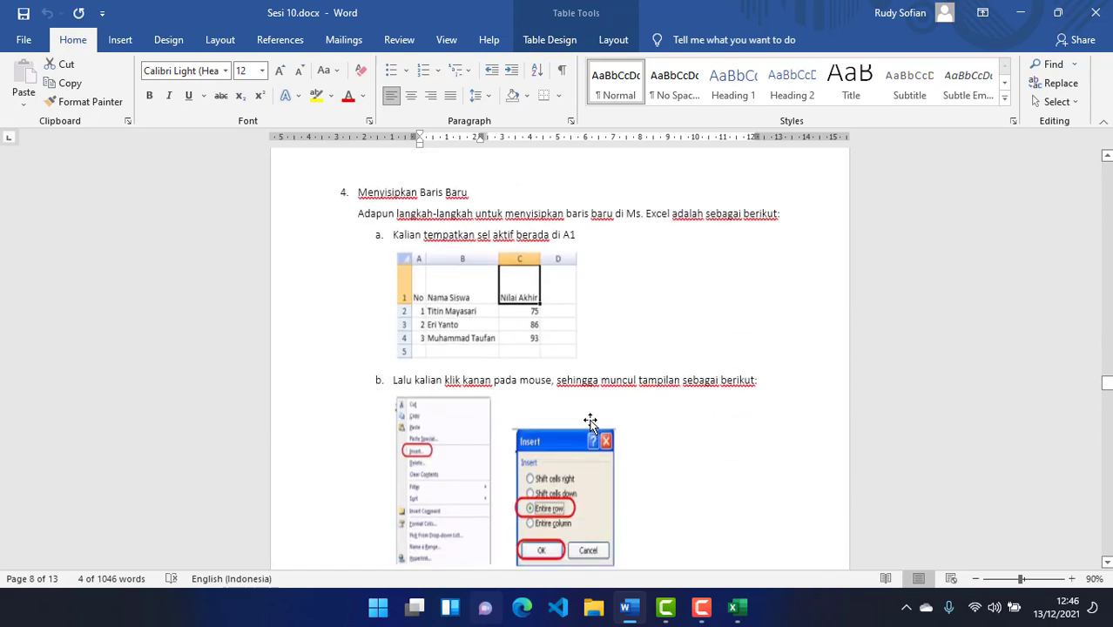
{"action": "scroll", "coordinate": [591, 423], "scroll_direction": "up", "scroll_amount": 8}
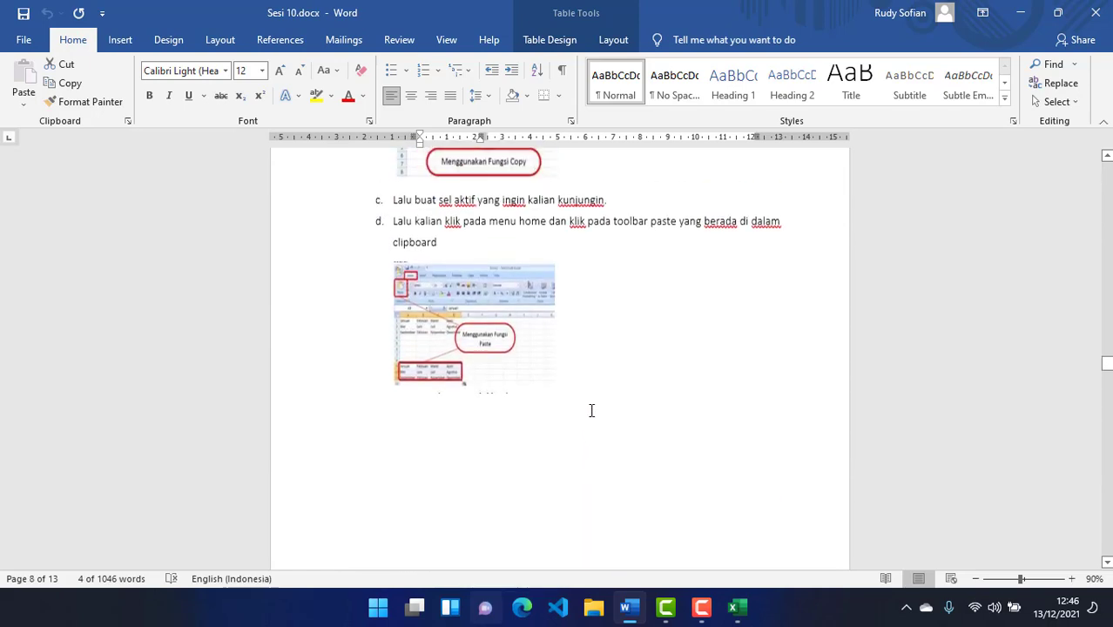
{"action": "scroll", "coordinate": [609, 435], "scroll_direction": "down", "scroll_amount": 2}
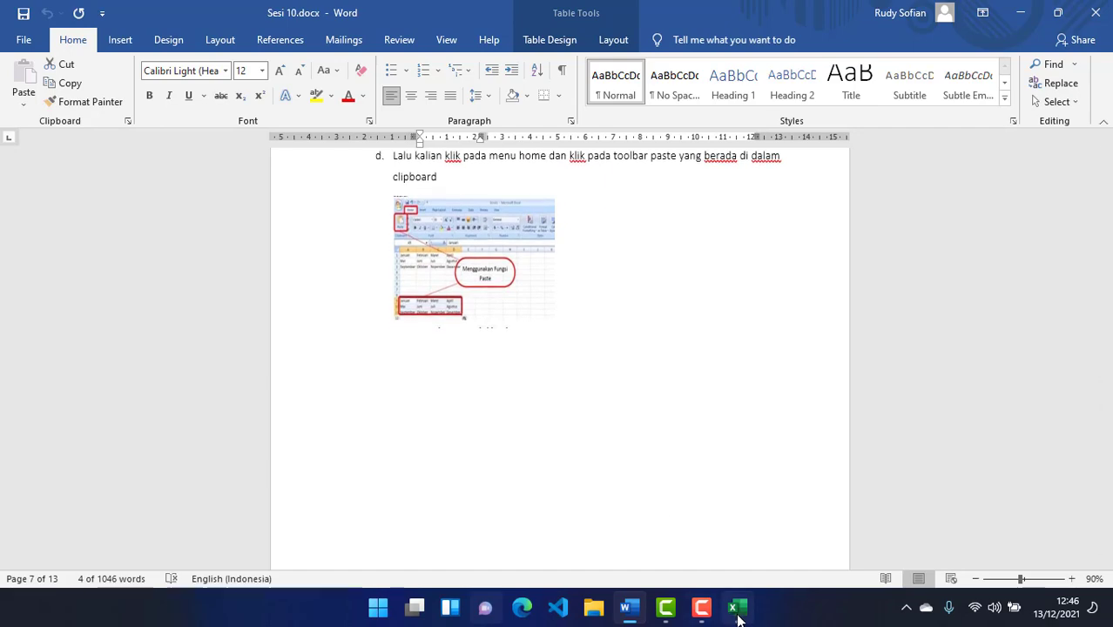
- Switch to Excel and fill row 2 of Data Keuangan with number 1, a student's name and class 3M-1
{"action": "left_click", "coordinate": [737, 607]}
{"action": "left_click", "coordinate": [155, 273]}
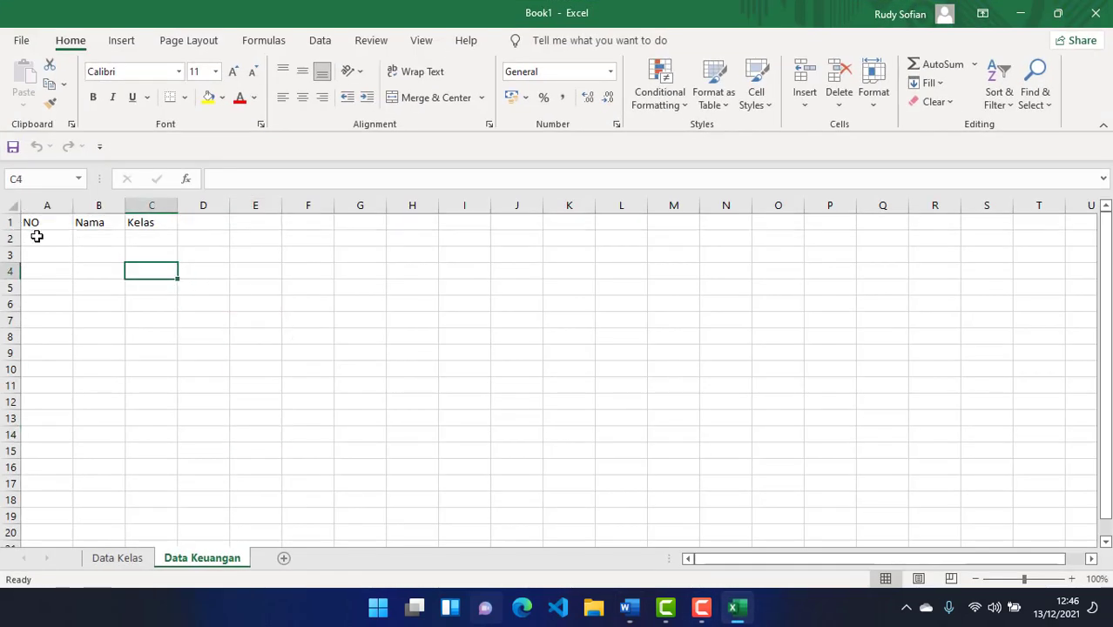
{"action": "left_click", "coordinate": [37, 236]}
{"action": "type", "text": "1"}
{"action": "key", "text": "Return"}
{"action": "left_click", "coordinate": [74, 235]}
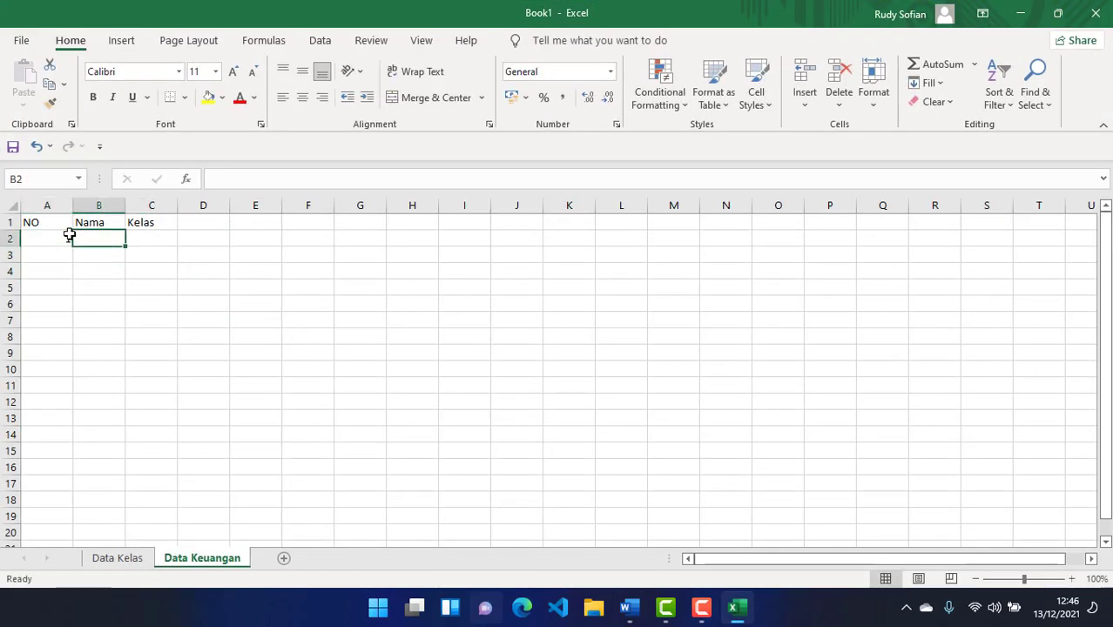
{"action": "type", "text": "Dasfa"}
{"action": "key", "text": "BackSpace"}
{"action": "key", "text": "BackSpace"}
{"action": "key", "text": "BackSpace"}
{"action": "key", "text": "BackSpace"}
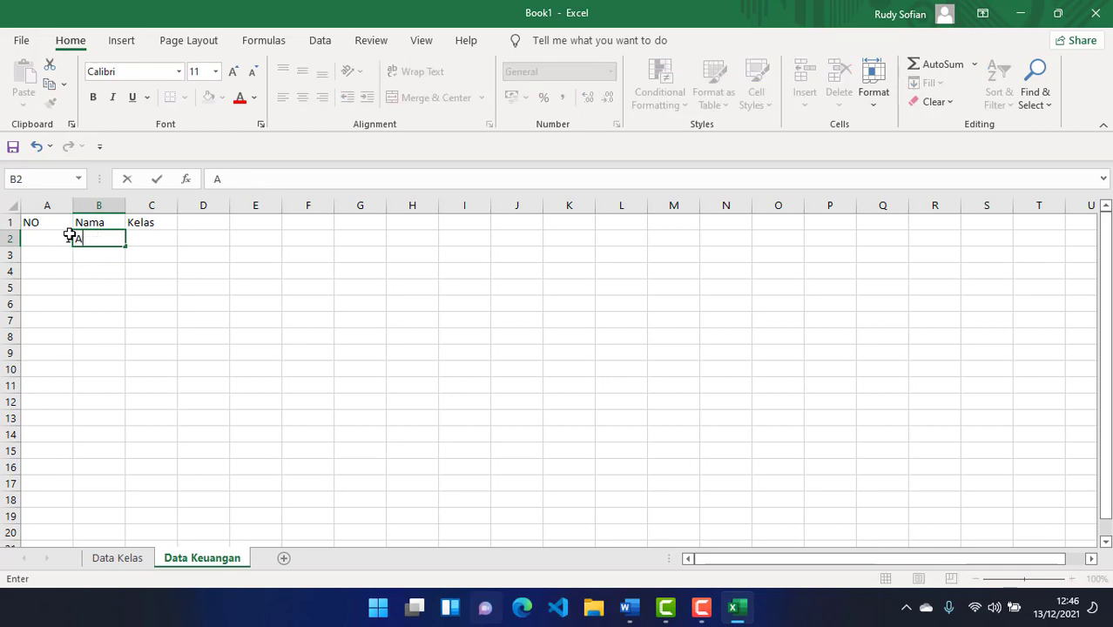
{"action": "type", "text": "An"}
{"action": "key", "text": "Tab"}
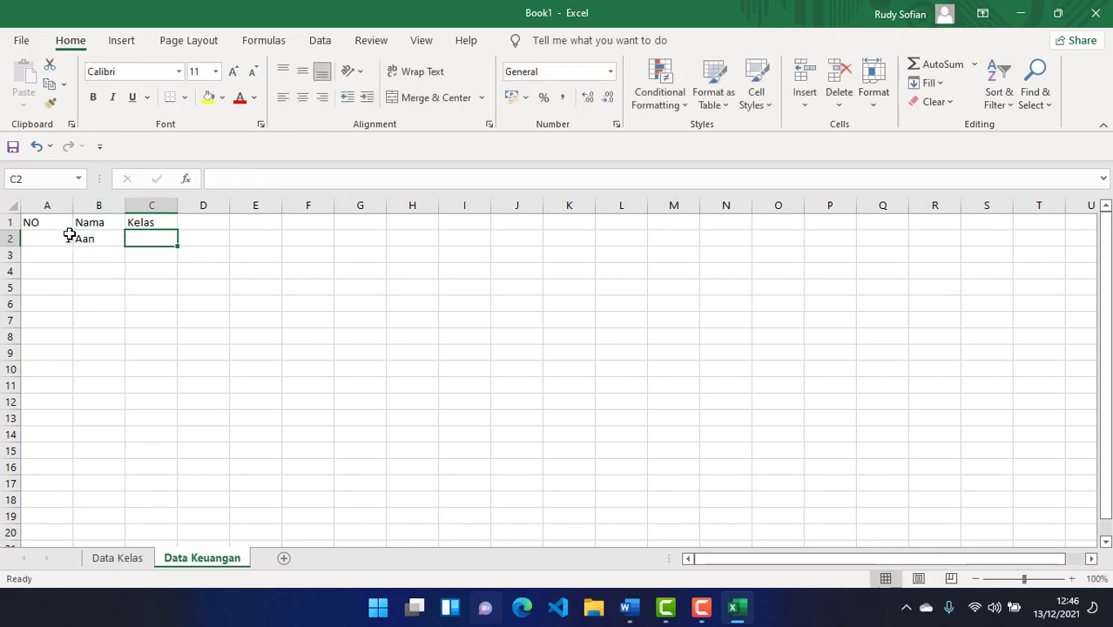
{"action": "type", "text": "3M"}
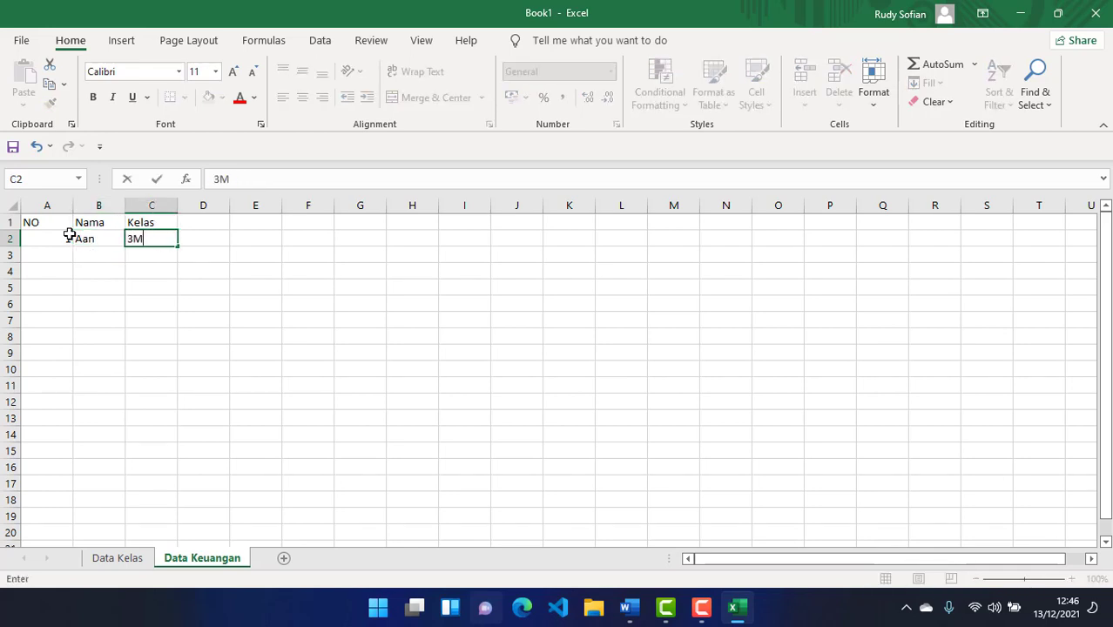
{"action": "type", "text": "-1"}
{"action": "key", "text": "Return"}
- Fill row 3 with number 2, a second student's name and class 3M-1
{"action": "key", "text": "Left"}
{"action": "type", "text": "2"}
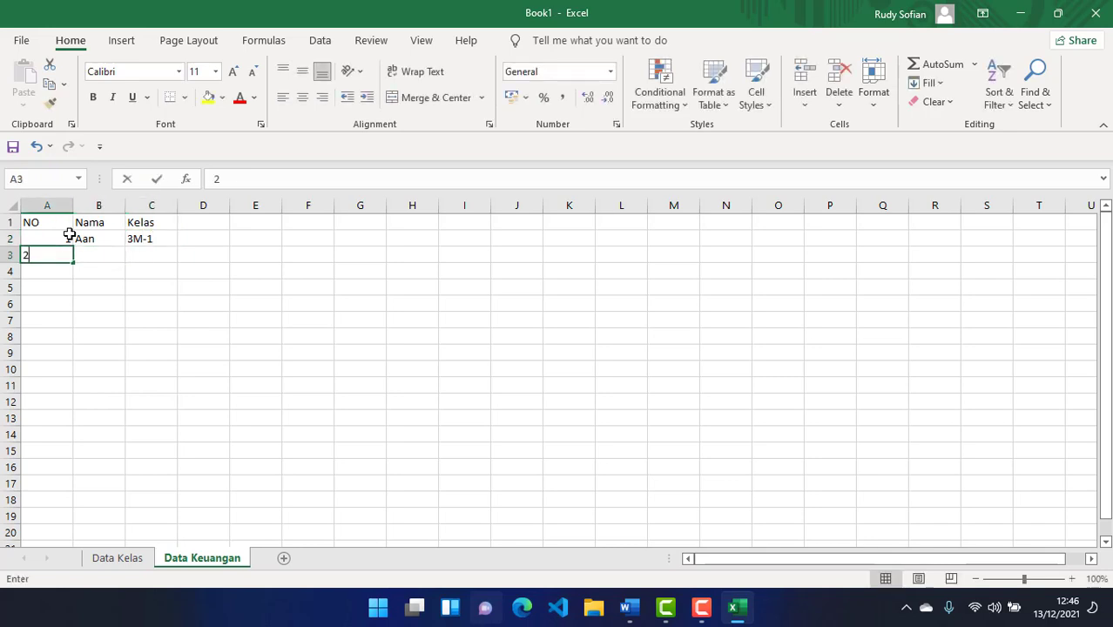
{"action": "key", "text": "Tab"}
{"action": "type", "text": "Baban"}
{"action": "key", "text": "Tab"}
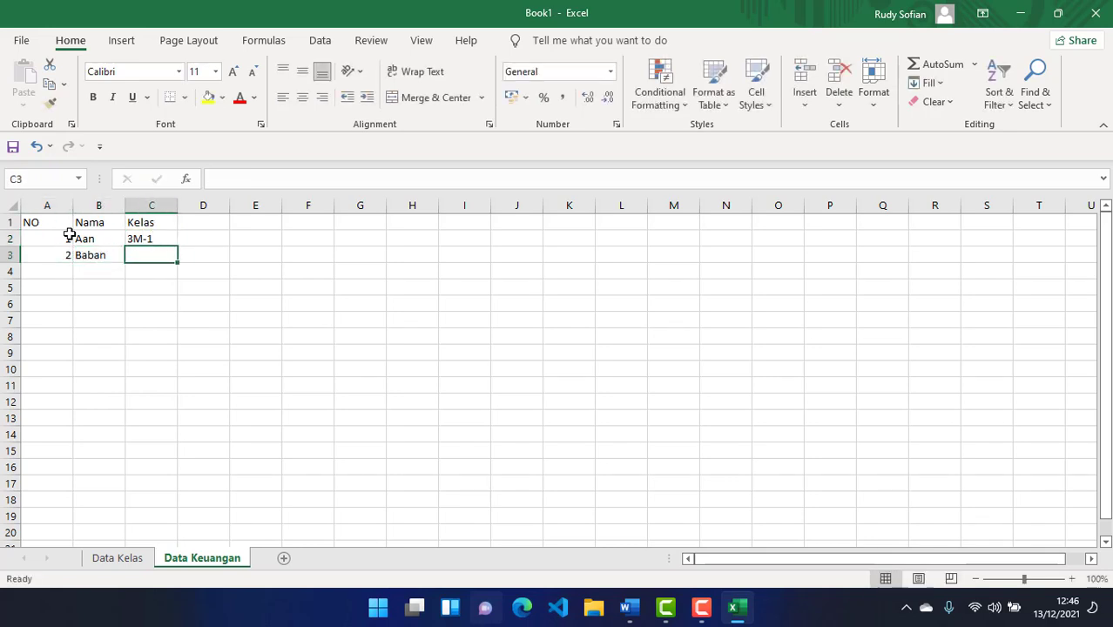
{"action": "type", "text": "3M"}
{"action": "key", "text": "Return"}
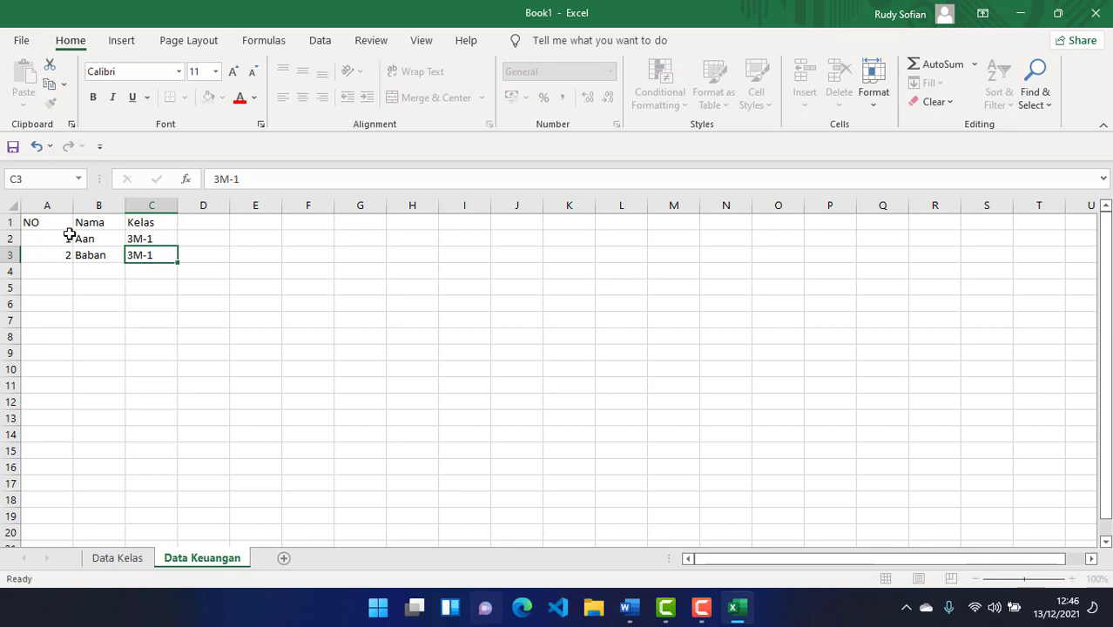
- Switch to the Word lesson and read the steps of the Menyisipkan Baris Baru section
{"action": "left_click", "coordinate": [738, 609]}
{"action": "scroll", "coordinate": [471, 362], "scroll_direction": "up", "scroll_amount": 1}
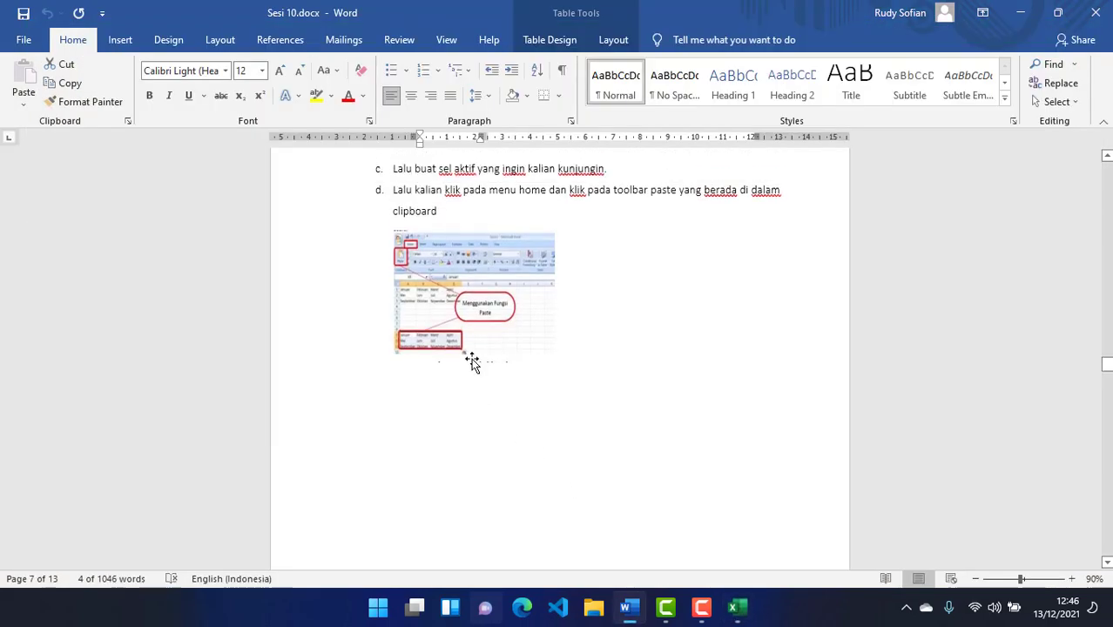
{"action": "scroll", "coordinate": [472, 362], "scroll_direction": "down", "scroll_amount": 10}
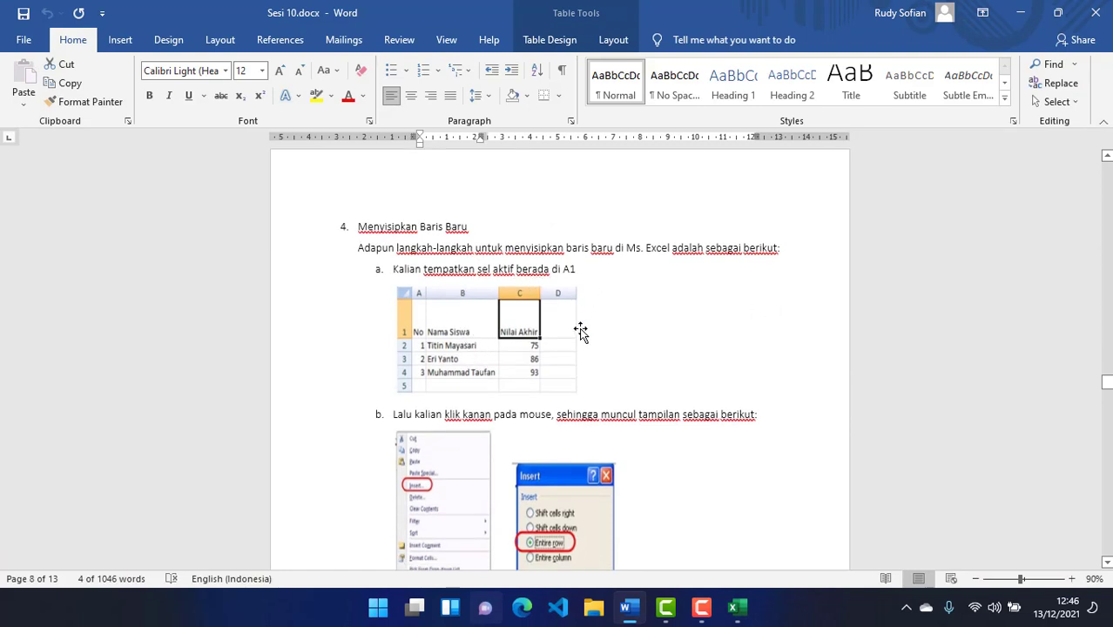
{"action": "scroll", "coordinate": [656, 566], "scroll_direction": "down", "scroll_amount": 2}
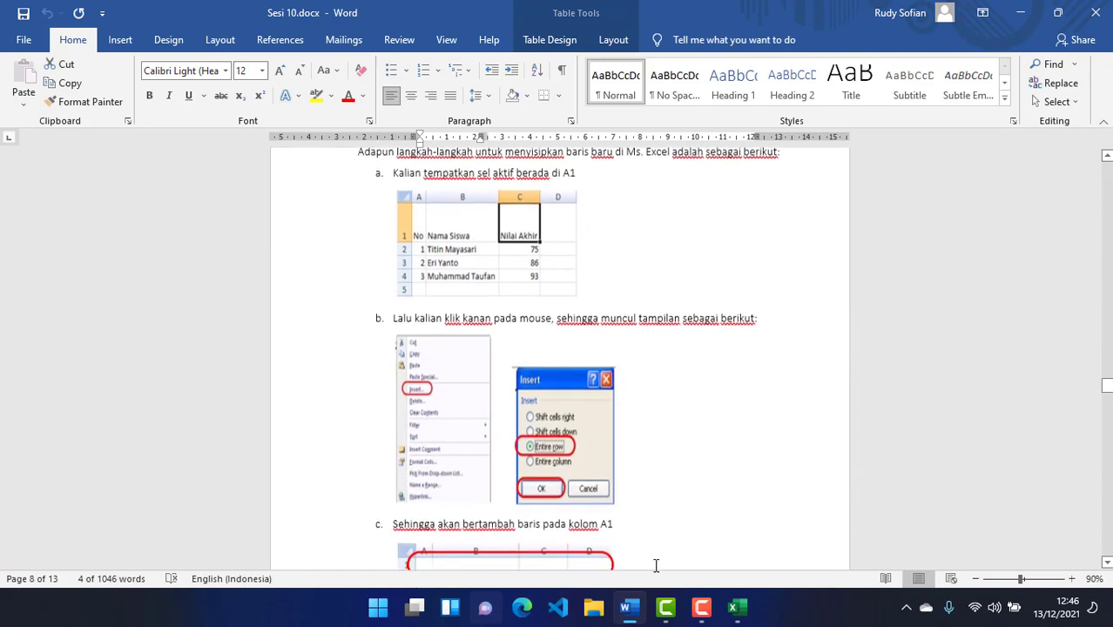
- Switch to Excel, insert a new column before the Nama column and give it the header NIM
{"action": "left_click", "coordinate": [738, 608]}
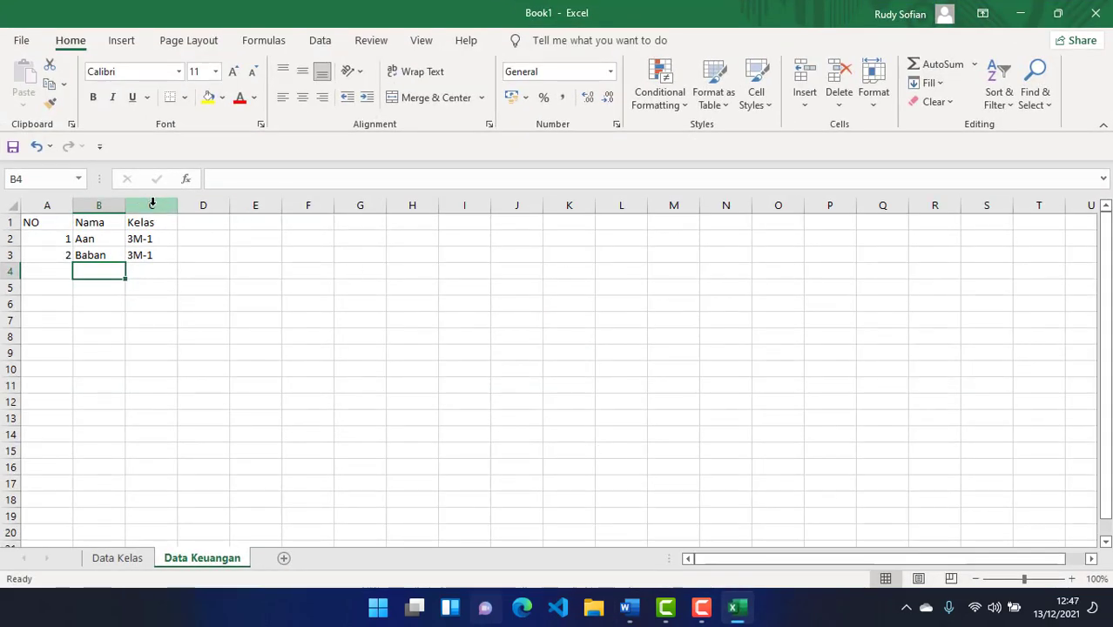
{"action": "right_click", "coordinate": [99, 207]}
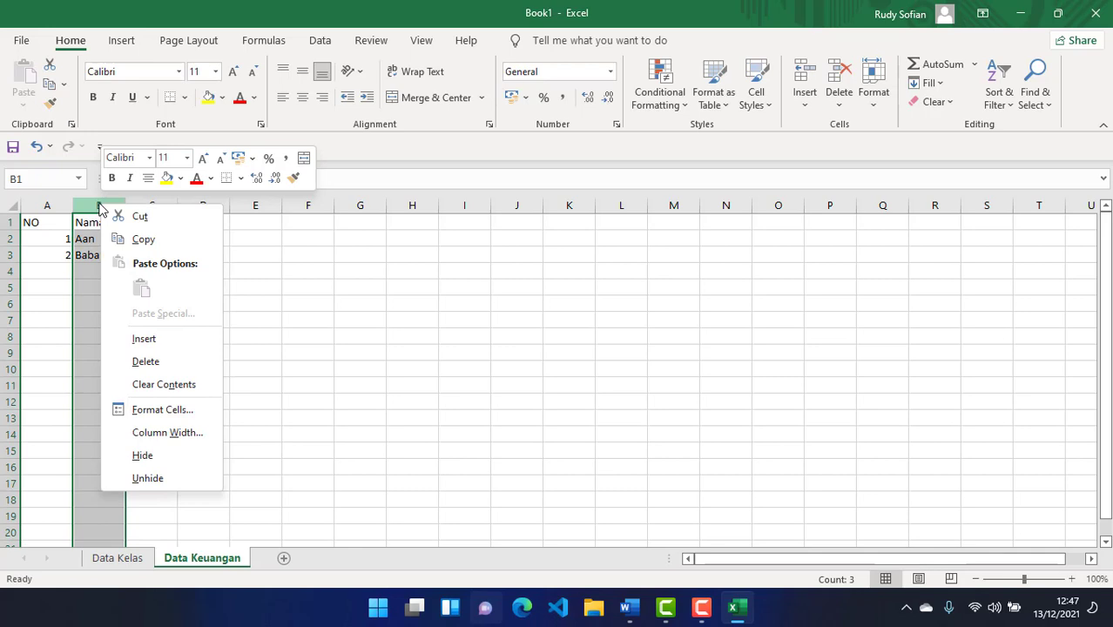
{"action": "left_click", "coordinate": [155, 340]}
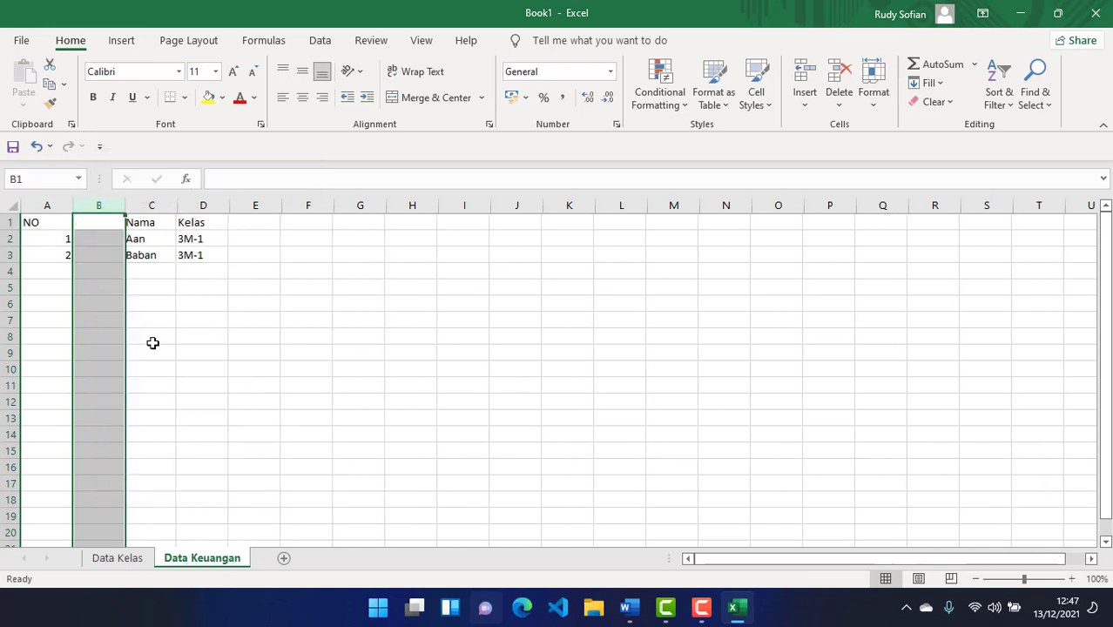
{"action": "left_click_drag", "start_coordinate": [169, 418], "coordinate": [202, 418]}
{"action": "left_click", "coordinate": [107, 234]}
{"action": "left_click", "coordinate": [99, 222]}
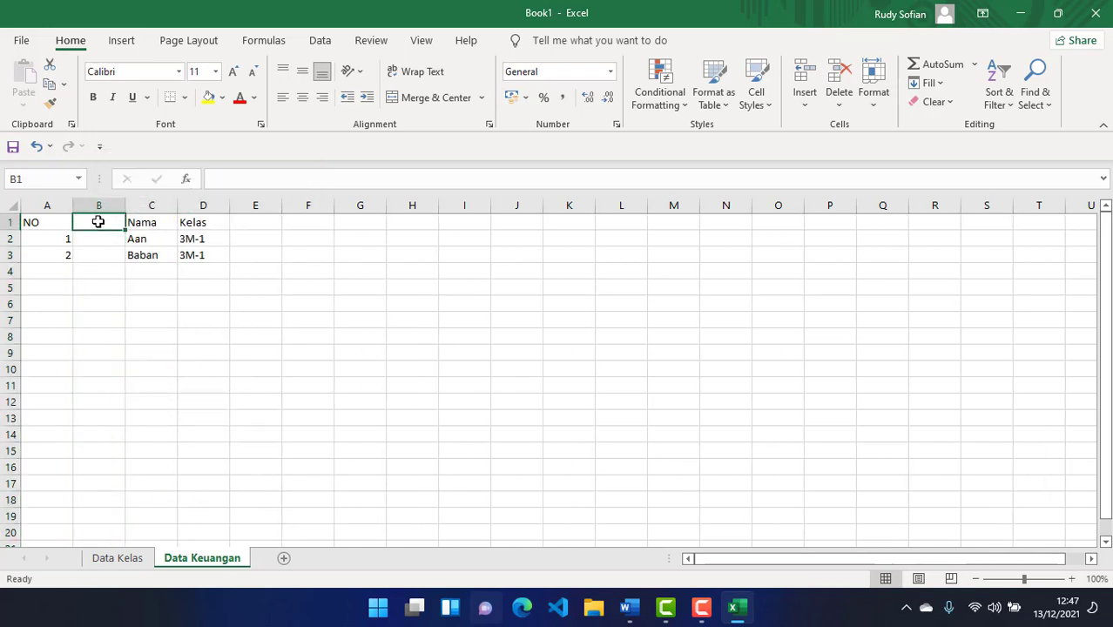
{"action": "type", "text": "NIM"}
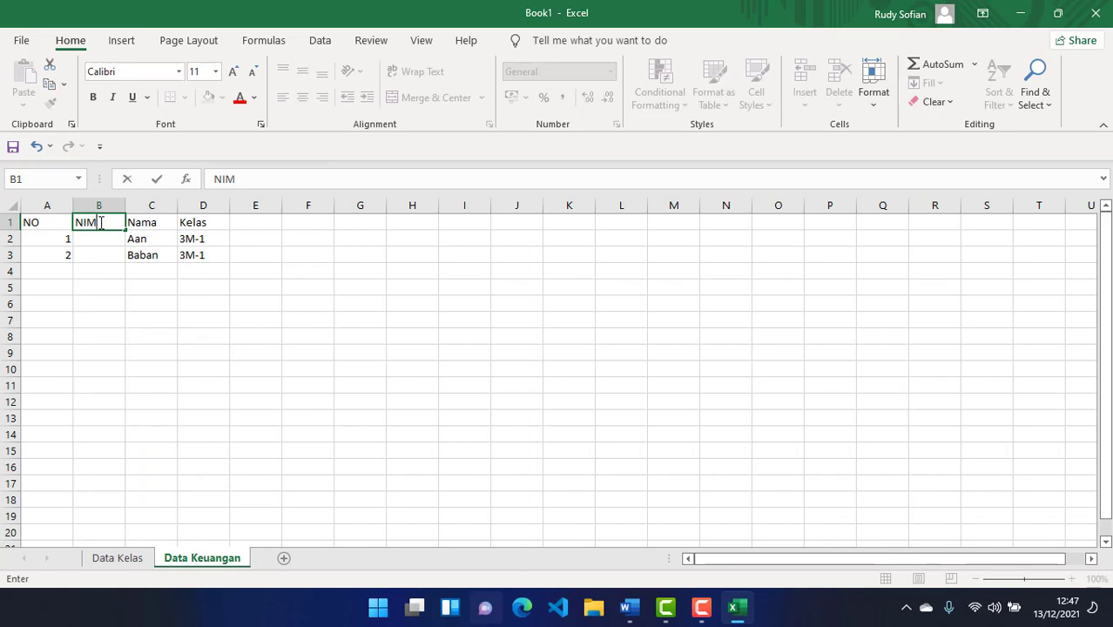
{"action": "key", "text": "Return"}
- Enter the first student's ID number in cell B2 under NIM
{"action": "type", "text": "170"}
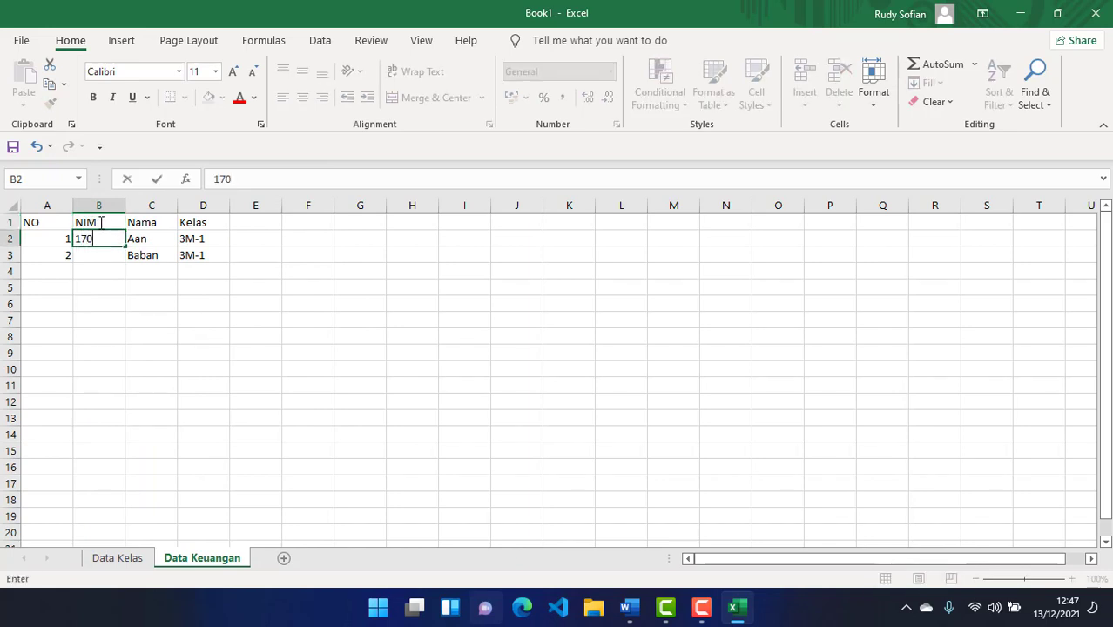
{"action": "type", "text": "989001"}
{"action": "key", "text": "Return"}
{"action": "left_click", "coordinate": [235, 277]}
- Copy the student ID number from cell B2 to cell B3
{"action": "left_click", "coordinate": [113, 241]}
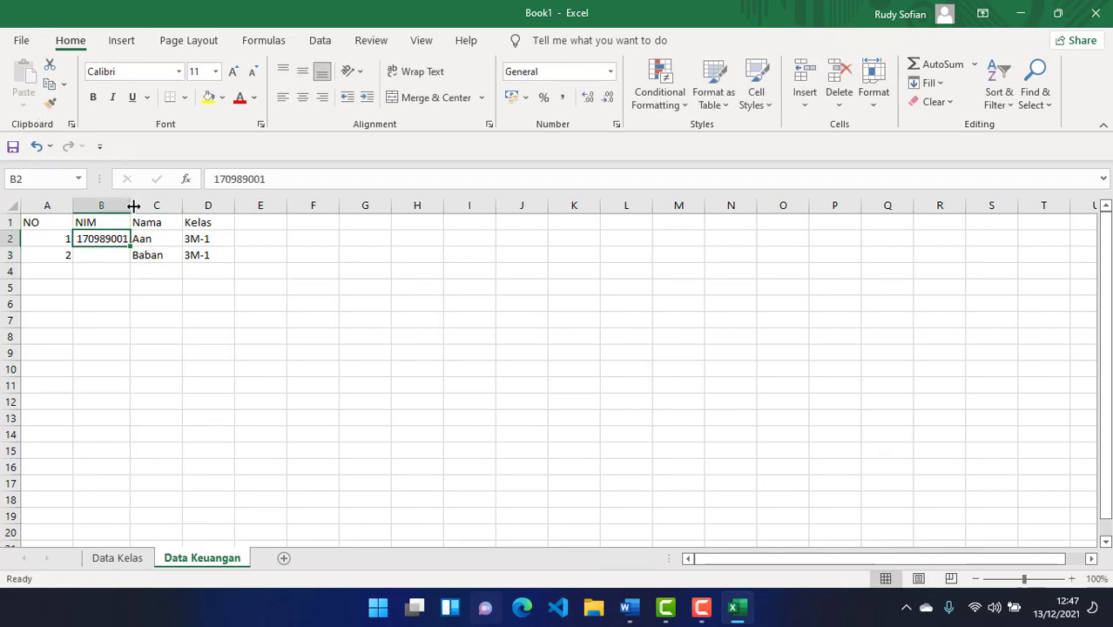
{"action": "key", "text": "ctrl+c"}
{"action": "left_click", "coordinate": [97, 257]}
{"action": "key", "text": "ctrl+v"}
{"action": "left_click", "coordinate": [313, 353]}
{"action": "left_click", "coordinate": [111, 244]}
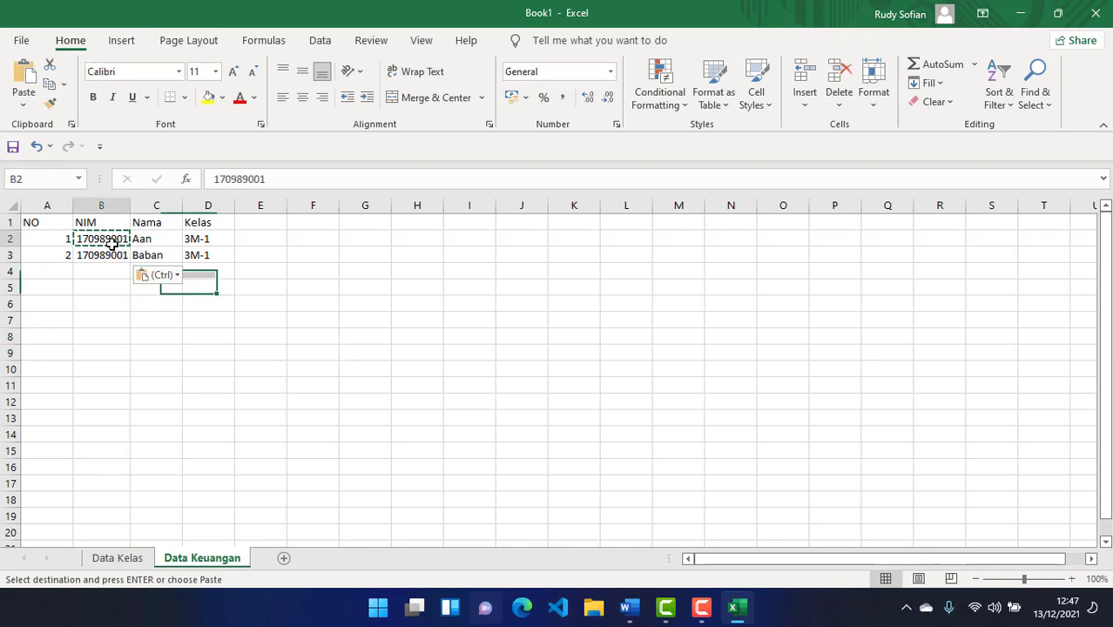
{"action": "left_click", "coordinate": [121, 254]}
{"action": "left_click", "coordinate": [248, 399]}
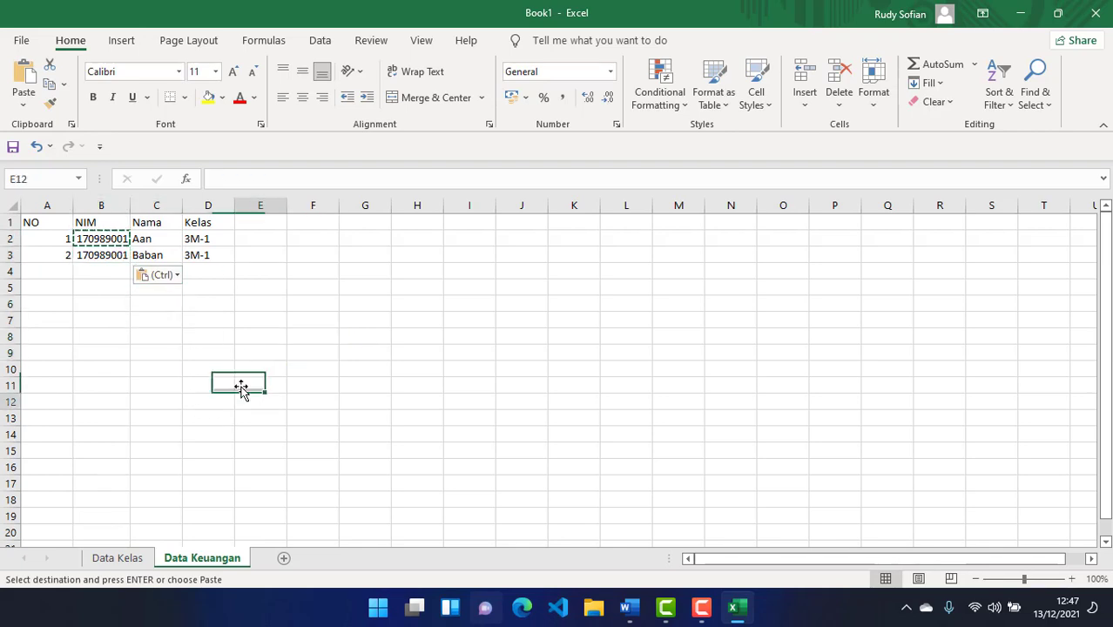
{"action": "key", "text": "Escape"}
- Insert a blank row above row 3, between the two student records, and select cell A3
{"action": "right_click", "coordinate": [7, 259]}
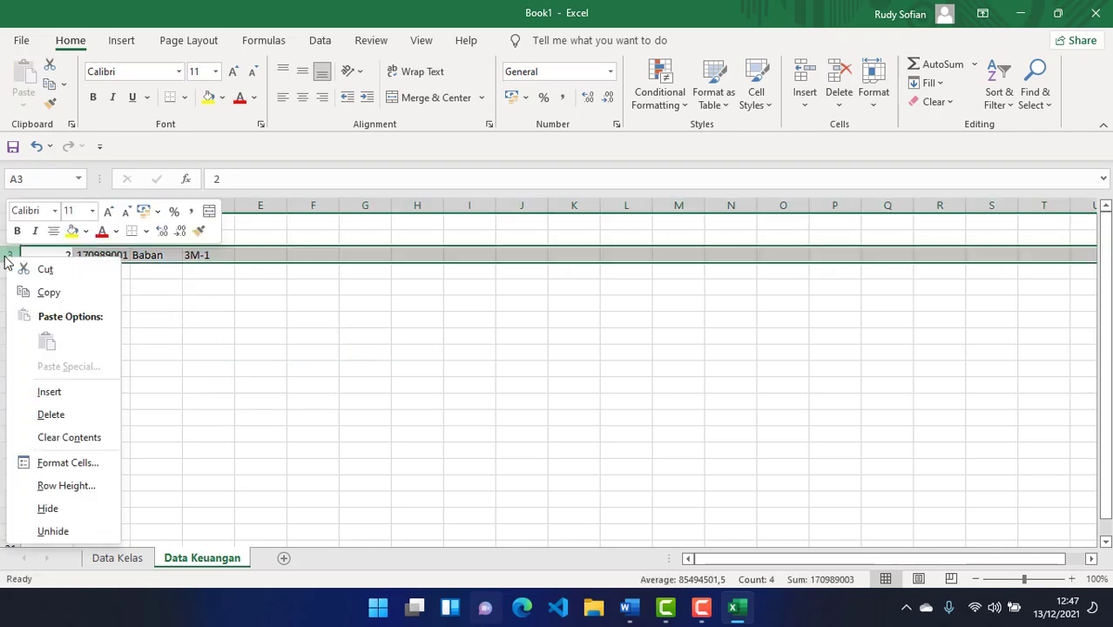
{"action": "left_click", "coordinate": [84, 392]}
{"action": "left_click", "coordinate": [154, 443]}
{"action": "left_click", "coordinate": [97, 303]}
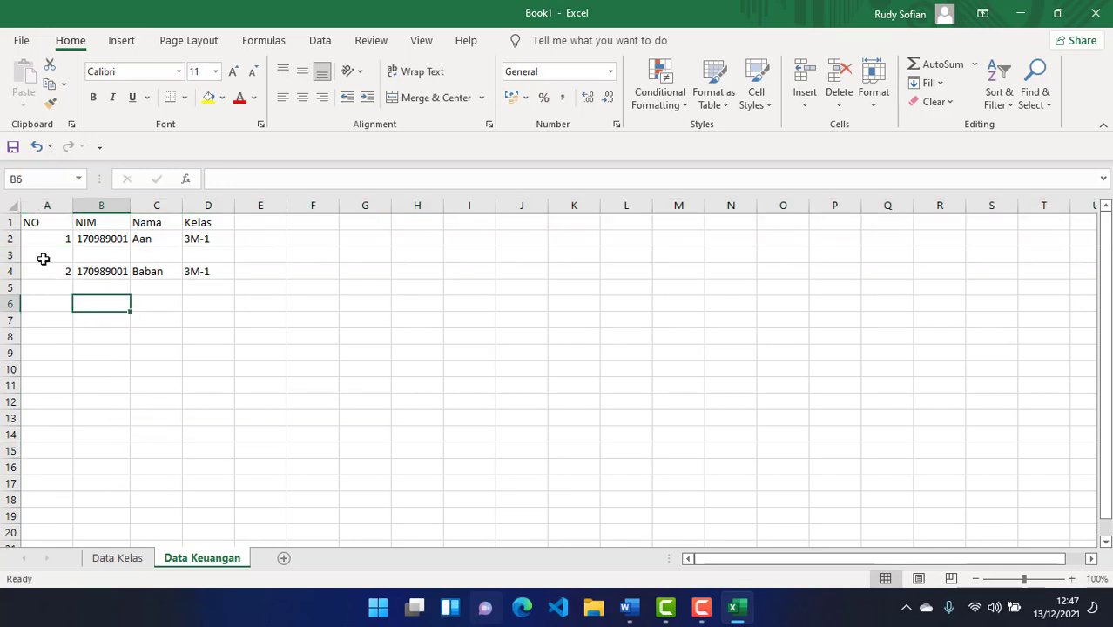
{"action": "left_click", "coordinate": [43, 259]}
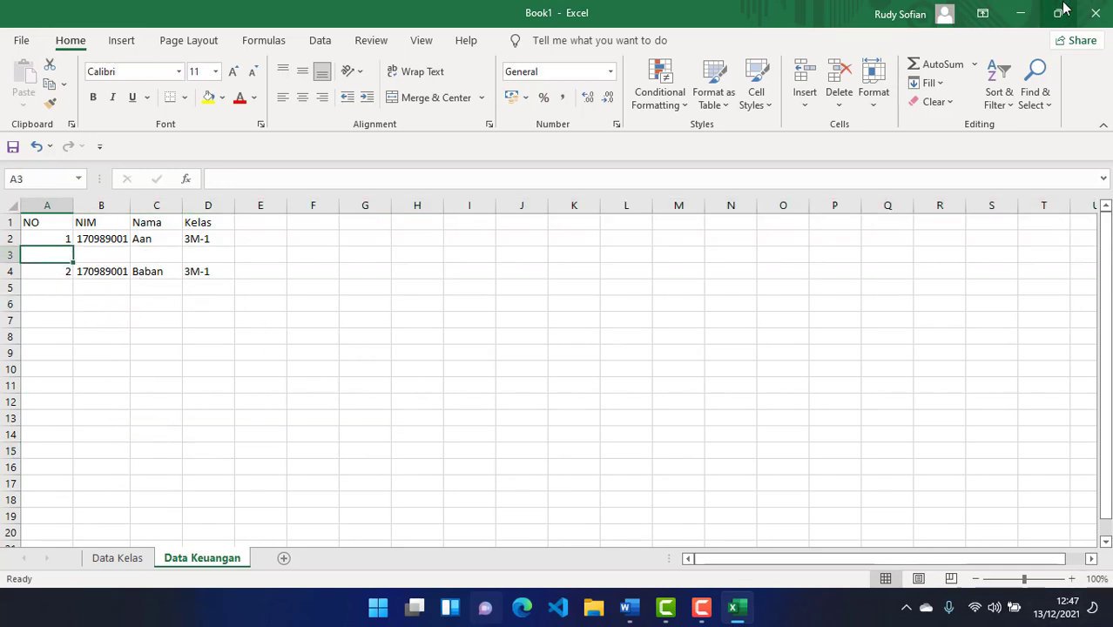
- Switch to the Word lesson and read the Memodifikasi Sel section on entering data and moving cell contents
{"action": "left_click", "coordinate": [737, 619]}
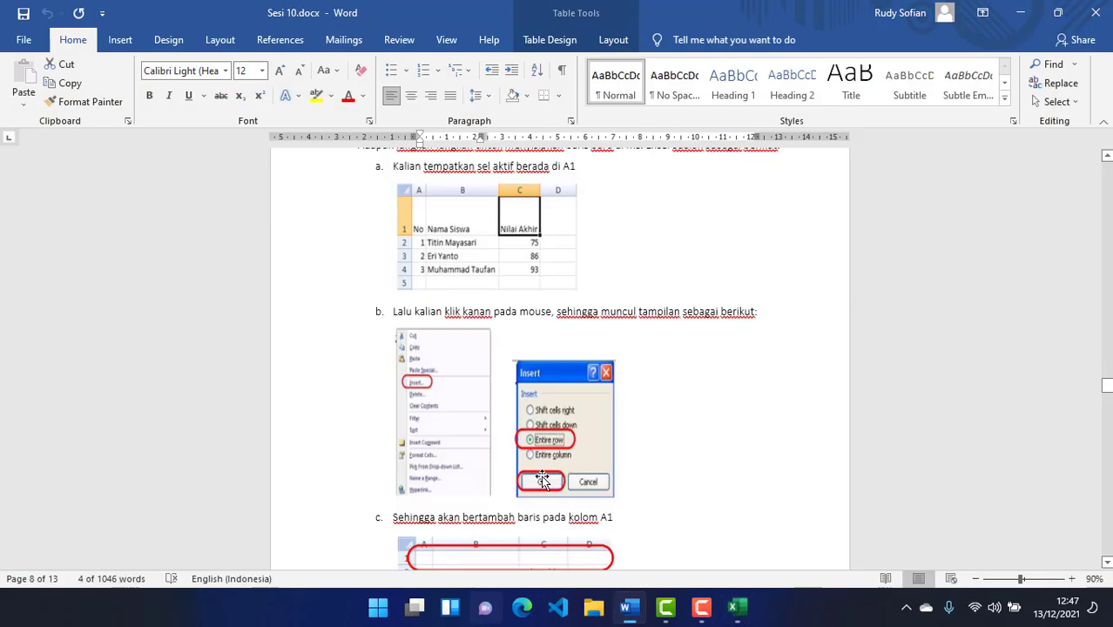
{"action": "scroll", "coordinate": [441, 445], "scroll_direction": "down", "scroll_amount": 15}
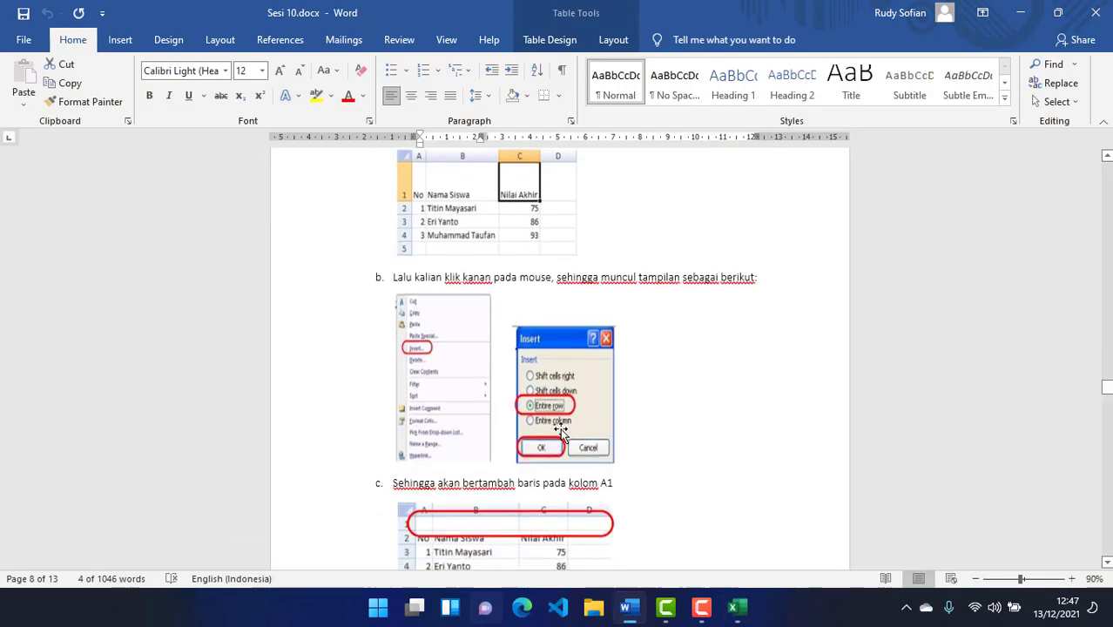
{"action": "scroll", "coordinate": [511, 378], "scroll_direction": "down", "scroll_amount": 1}
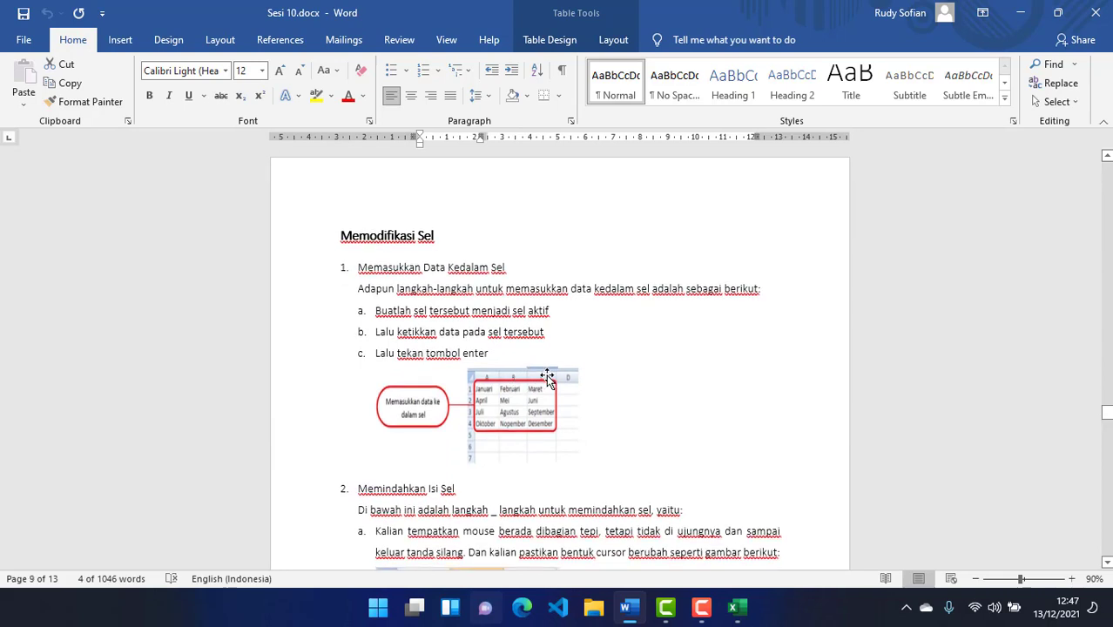
{"action": "scroll", "coordinate": [547, 377], "scroll_direction": "down", "scroll_amount": 3}
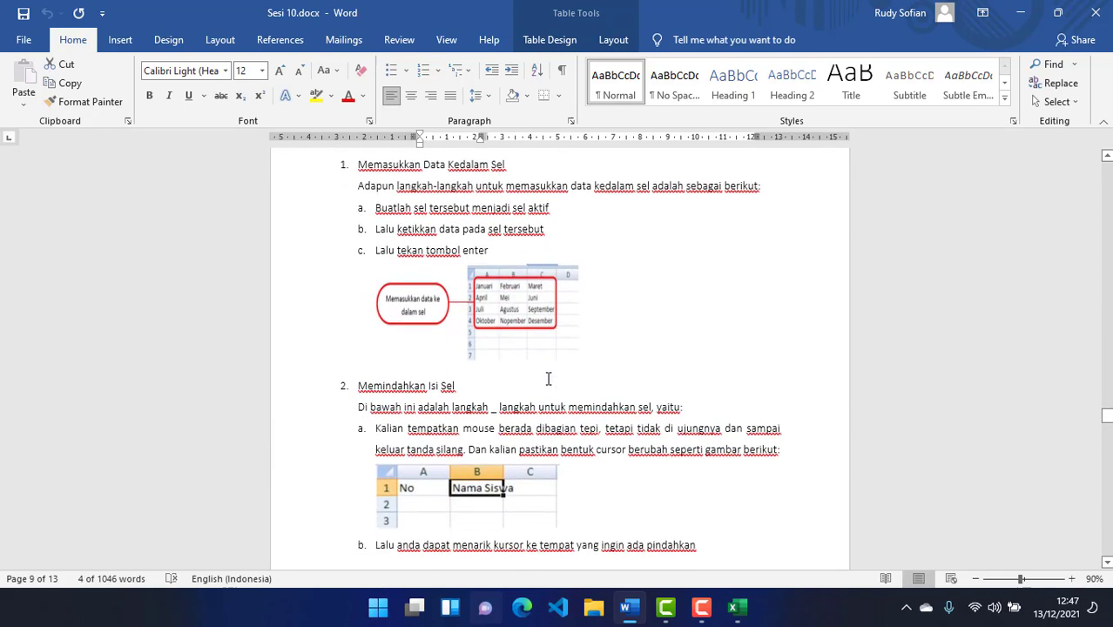
- Switch to the Excel workbook and add an "Alamat" column header in cell E1 of the Data Keuangan sheet
{"action": "left_click", "coordinate": [735, 607]}
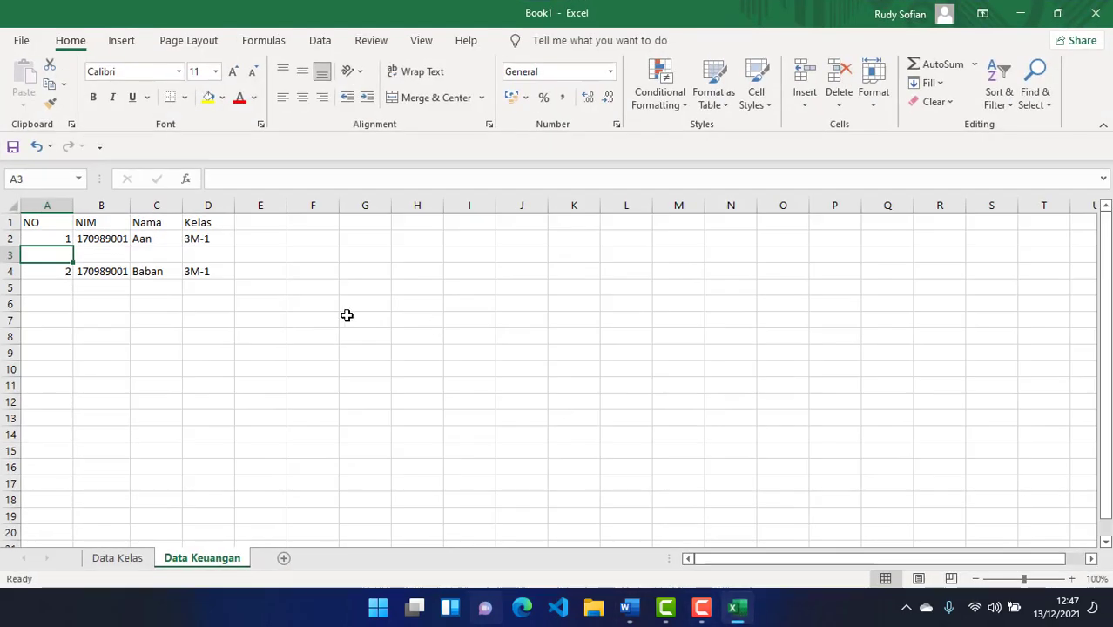
{"action": "left_click", "coordinate": [274, 240]}
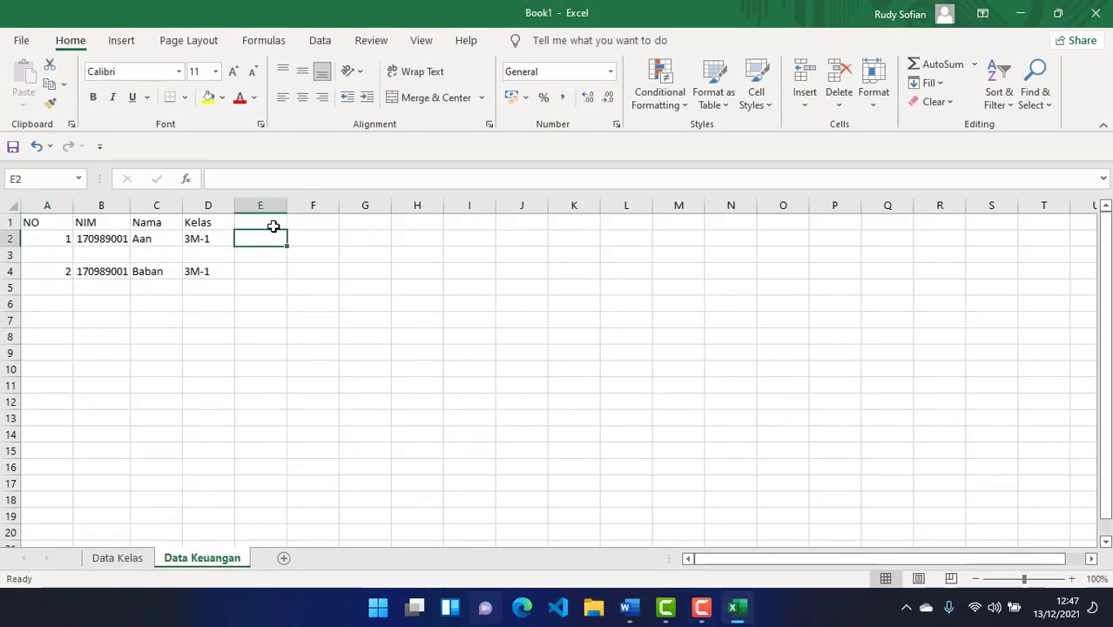
{"action": "key", "text": "Right"}
{"action": "key", "text": "Up"}
{"action": "key", "text": "Left"}
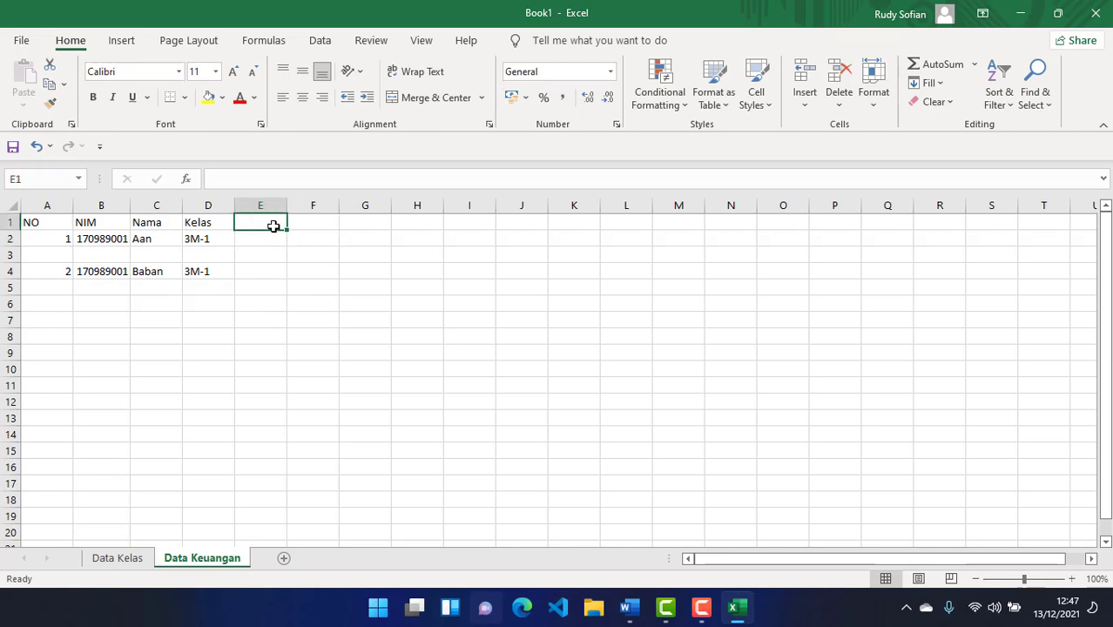
{"action": "type", "text": "Alamat"}
{"action": "key", "text": "Return"}
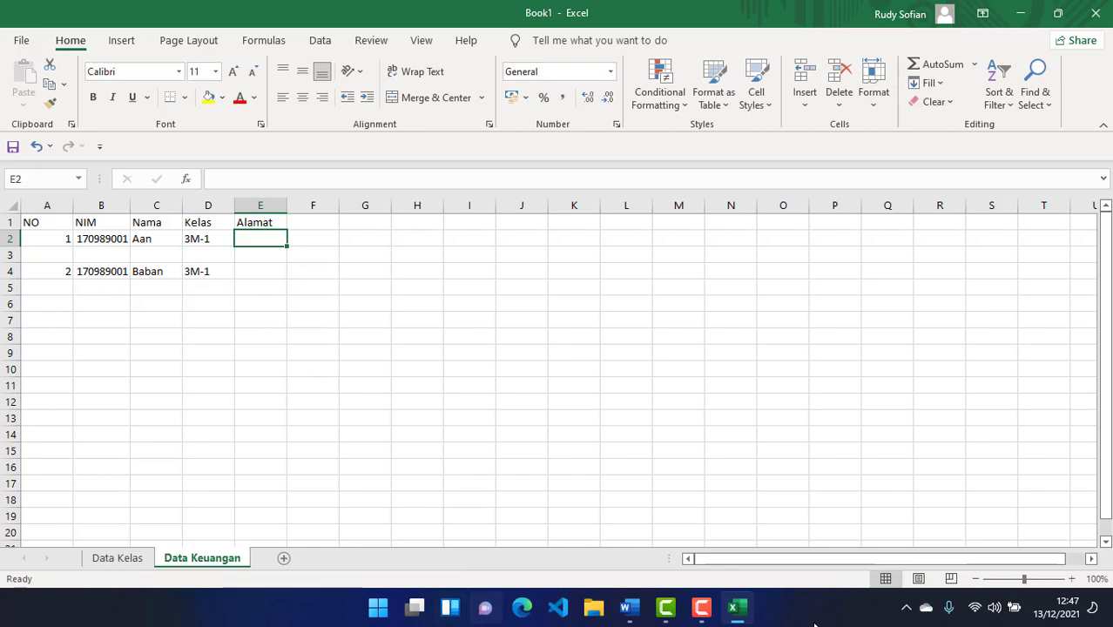
- Return to the Word lesson and look past the cell-moving instructions to the Membuat Tabel Menggunakan Border section
{"action": "left_click", "coordinate": [753, 614]}
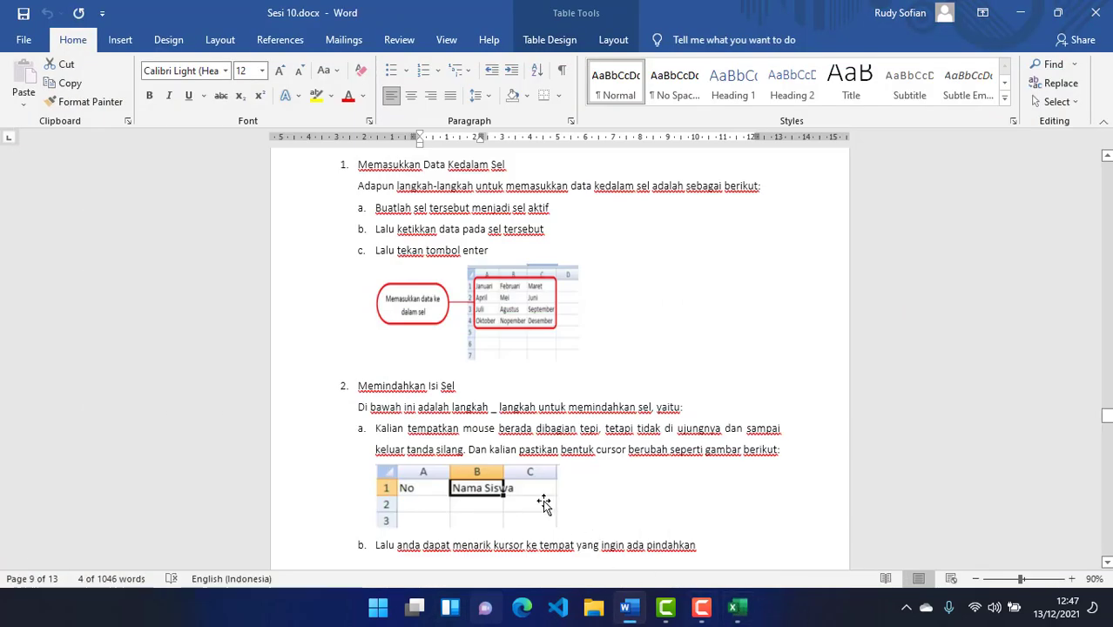
{"action": "scroll", "coordinate": [543, 500], "scroll_direction": "down", "scroll_amount": 1}
{"action": "scroll", "coordinate": [545, 502], "scroll_direction": "down", "scroll_amount": 15}
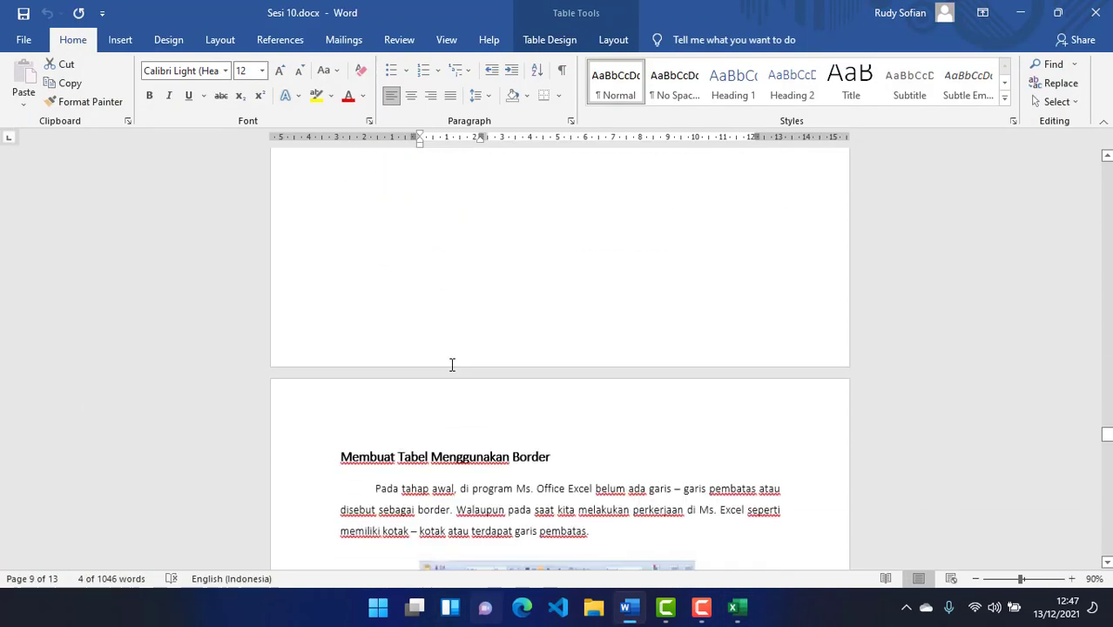
{"action": "scroll", "coordinate": [459, 366], "scroll_direction": "up", "scroll_amount": 8}
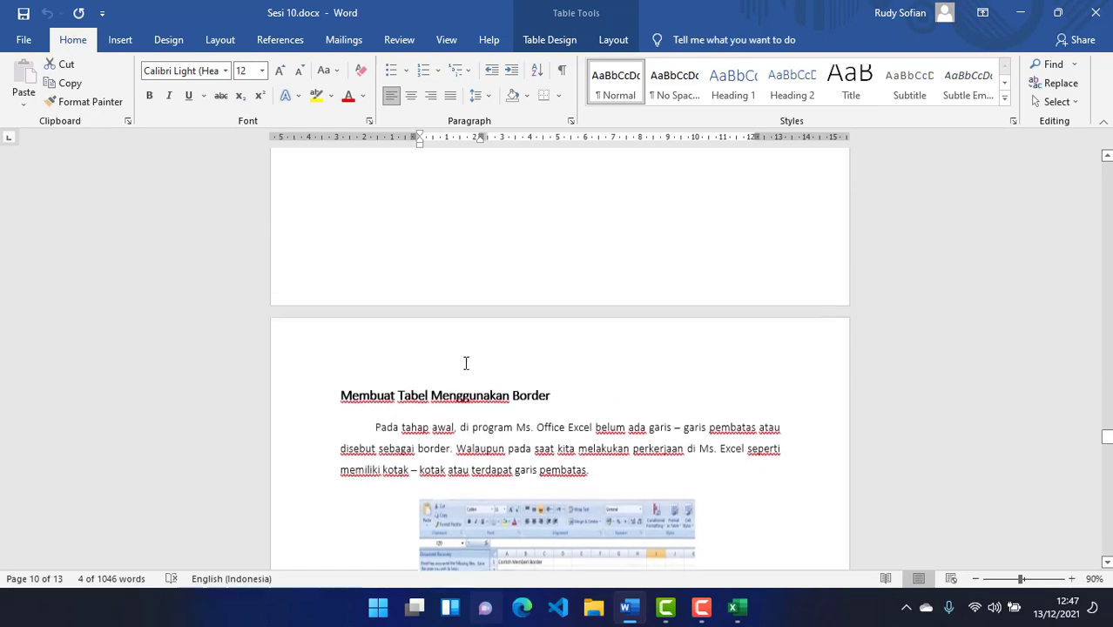
- Switch to Excel and move the second student's record from A4:D4 up into the blank row 3
{"action": "left_click", "coordinate": [756, 615]}
{"action": "left_click", "coordinate": [101, 304]}
{"action": "left_click_drag", "start_coordinate": [67, 274], "coordinate": [214, 276]}
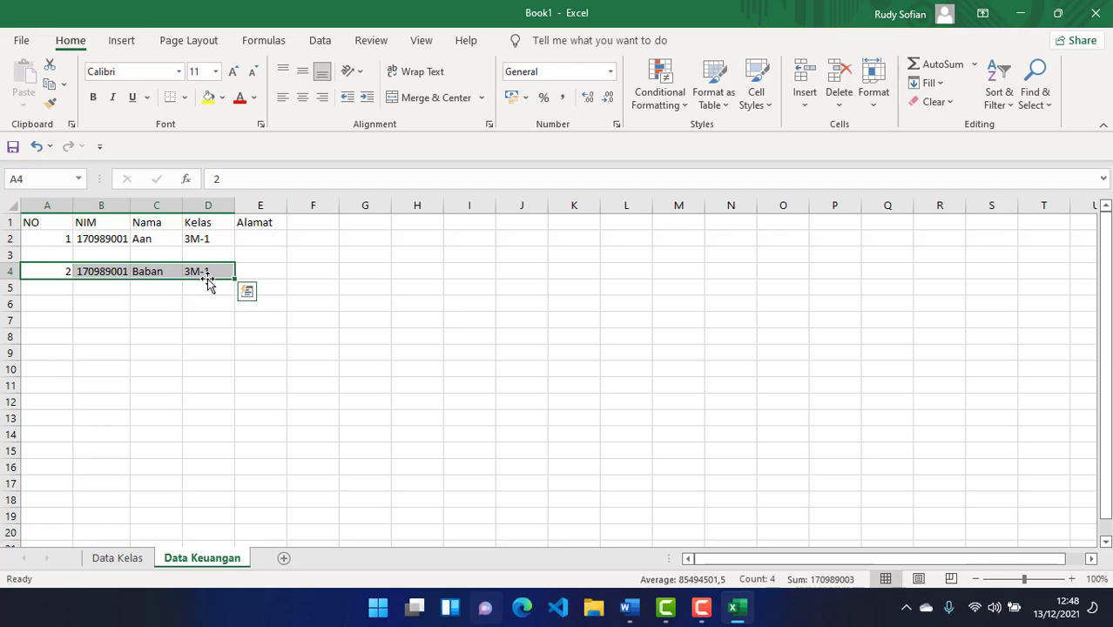
{"action": "left_click_drag", "start_coordinate": [209, 284], "coordinate": [227, 274]}
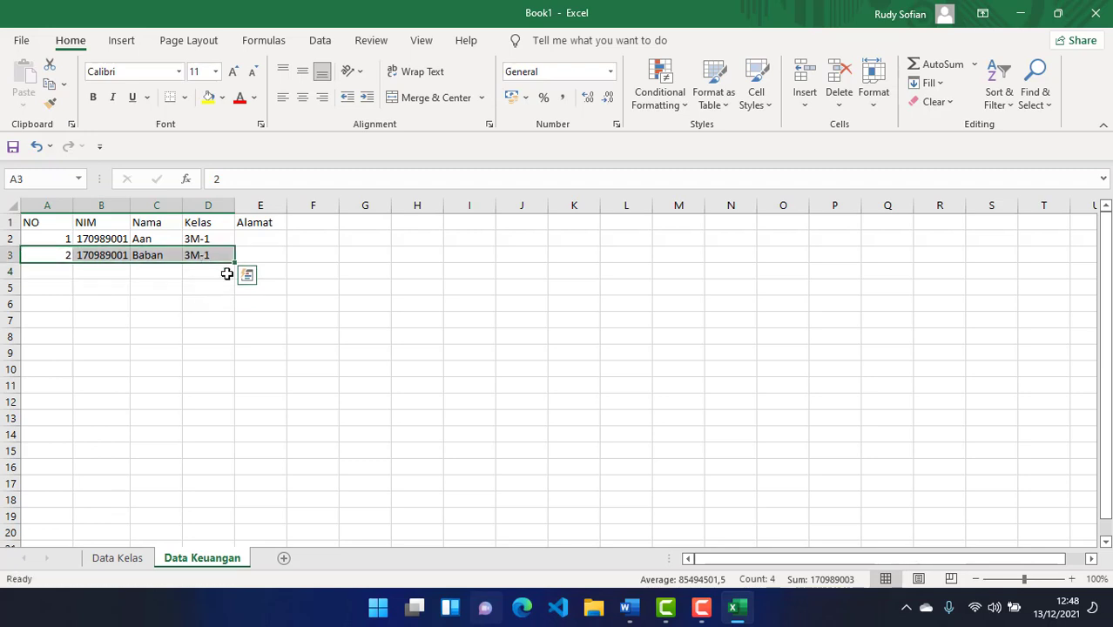
{"action": "left_click", "coordinate": [276, 337]}
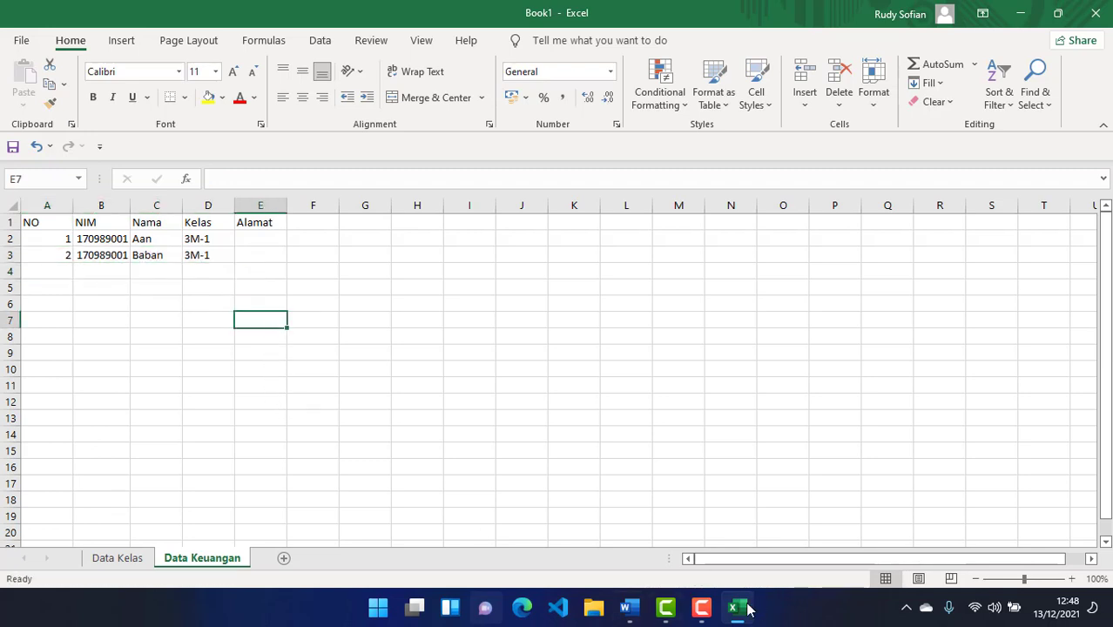
- Enter "Bandung" as the address of both students in cells E2 and E3
{"action": "left_click", "coordinate": [252, 243]}
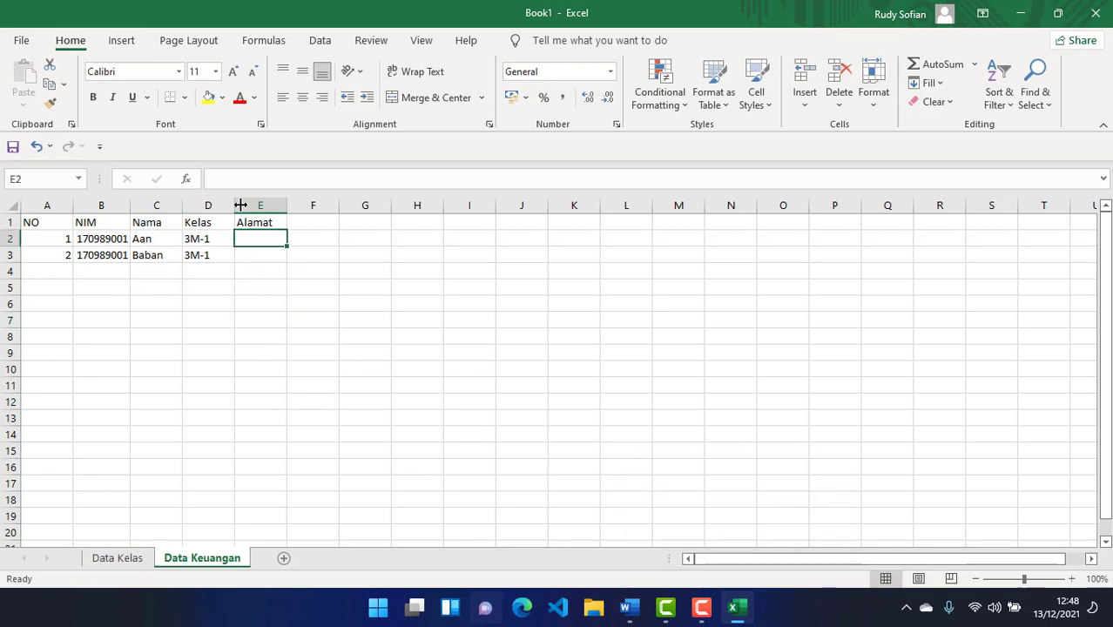
{"action": "type", "text": "Bandung"}
{"action": "key", "text": "Return"}
{"action": "type", "text": "B"}
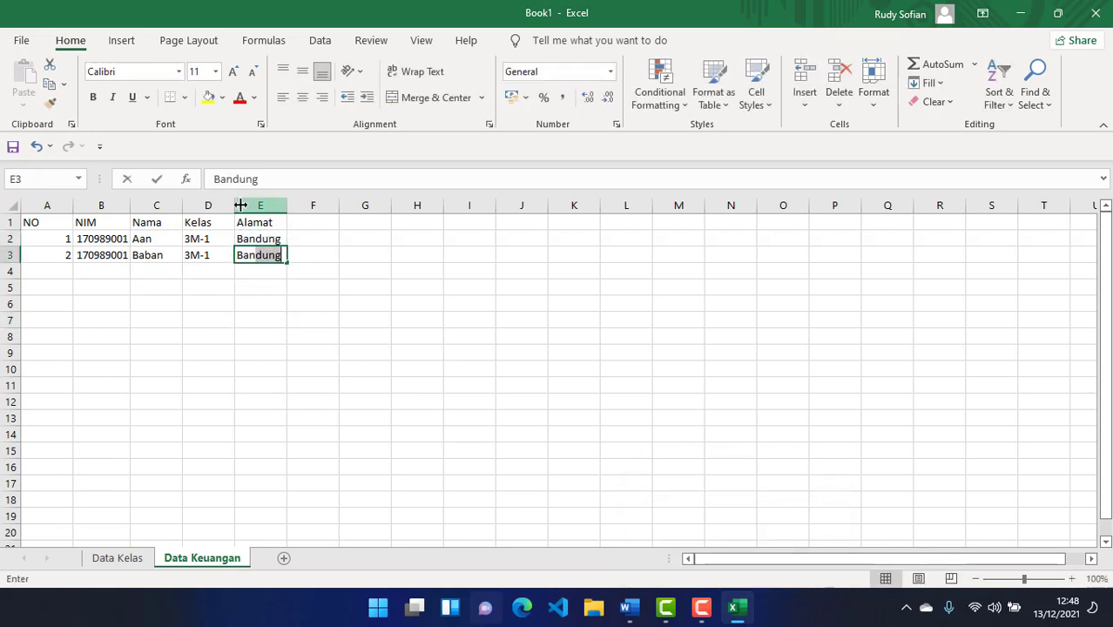
{"action": "key", "text": "Return"}
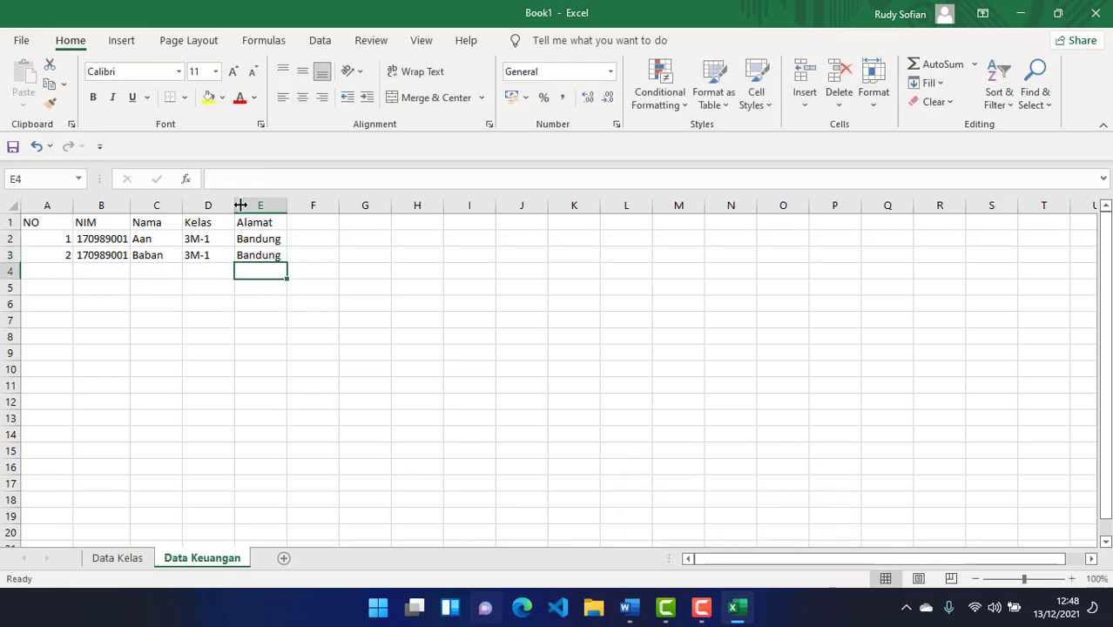
- Switch to the Word lesson and read the introduction to making tables with borders
{"action": "left_click", "coordinate": [734, 610]}
{"action": "scroll", "coordinate": [642, 313], "scroll_direction": "down", "scroll_amount": 8}
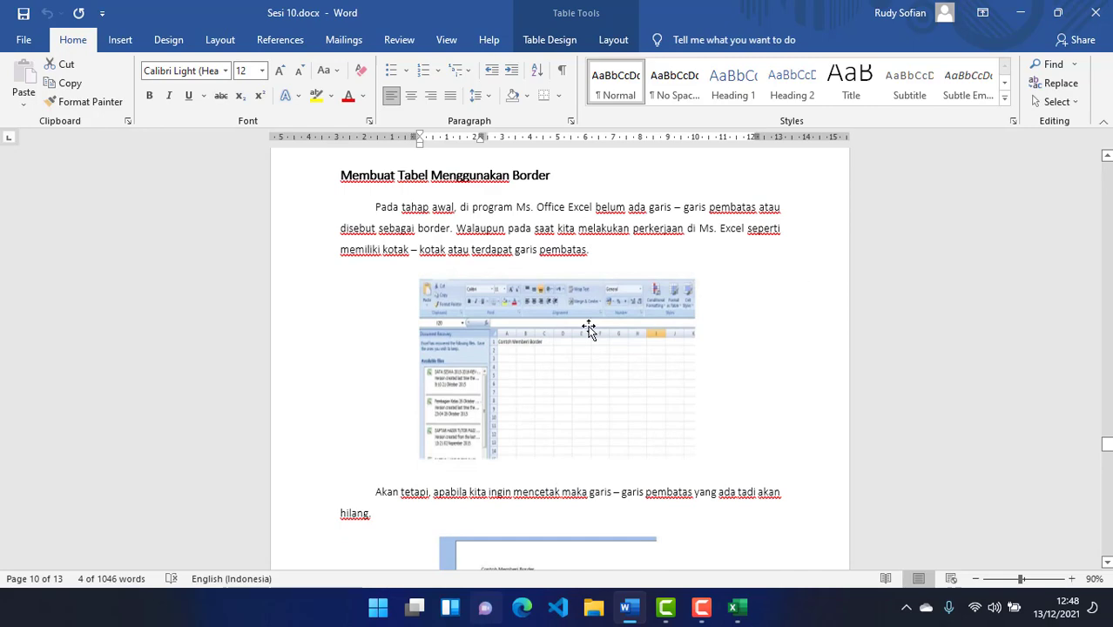
{"action": "scroll", "coordinate": [563, 354], "scroll_direction": "down", "scroll_amount": 2}
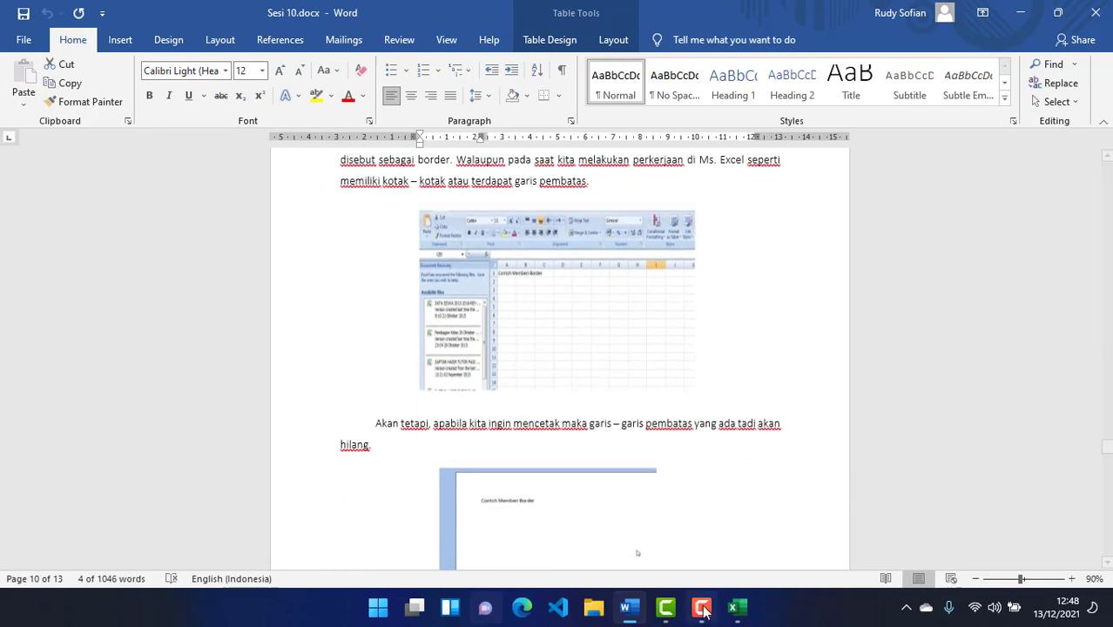
- Switch to Excel and check the unbordered student table in the print preview, returning to the sheet
{"action": "left_click", "coordinate": [734, 607]}
{"action": "left_click", "coordinate": [249, 319]}
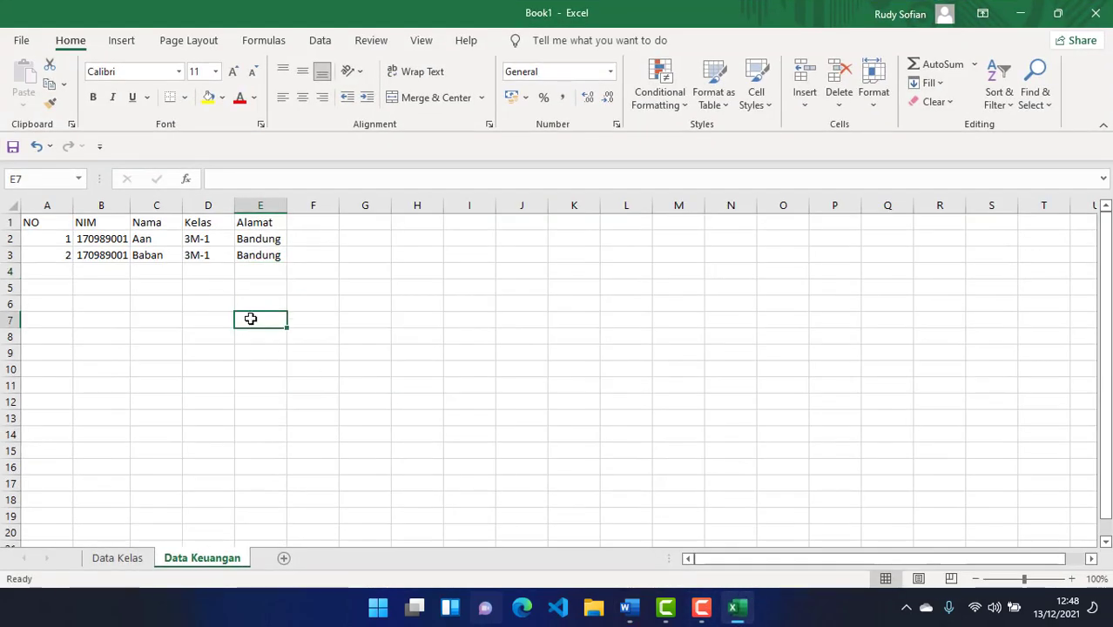
{"action": "key", "text": "ctrl+p"}
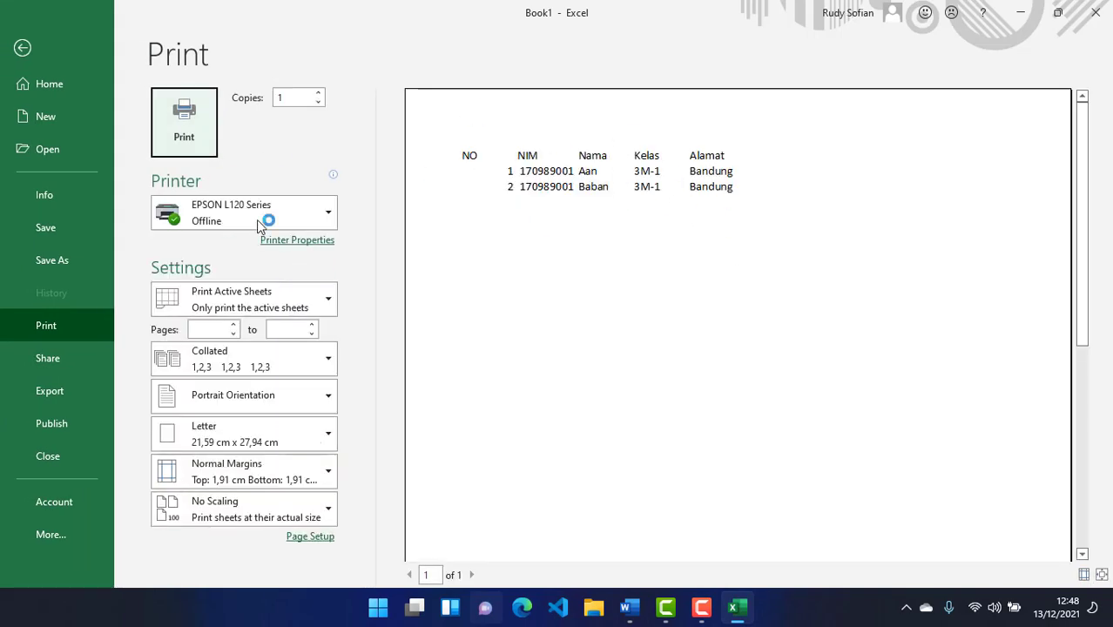
{"action": "left_click", "coordinate": [23, 47]}
{"action": "left_click", "coordinate": [344, 349]}
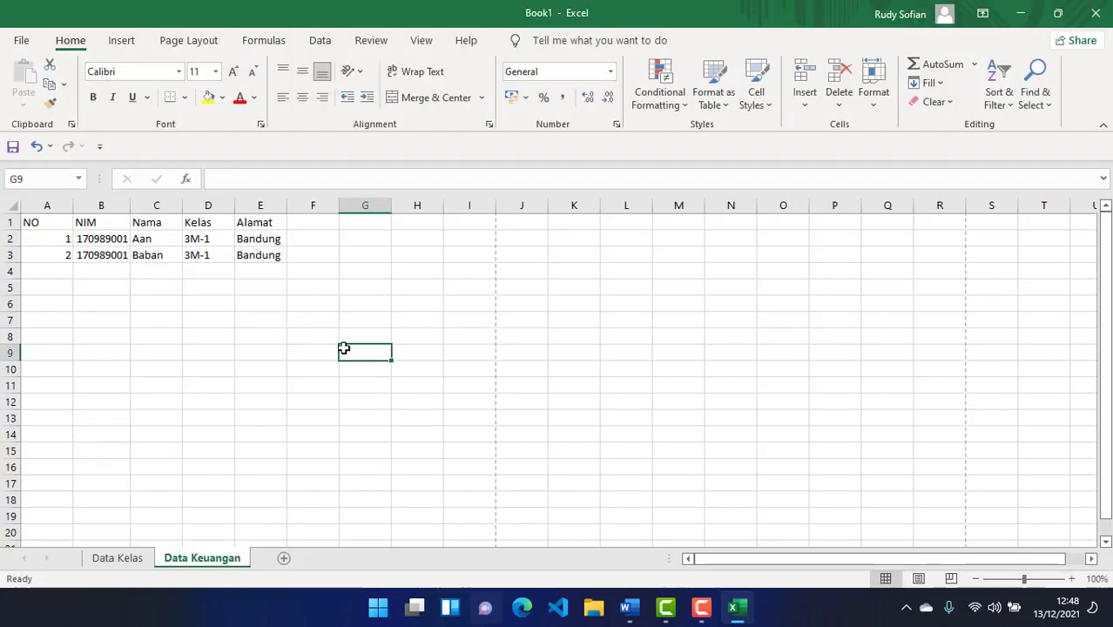
- Apply All Borders to the student table A1:E3 and check it in the print preview
{"action": "left_click_drag", "start_coordinate": [52, 218], "coordinate": [277, 258]}
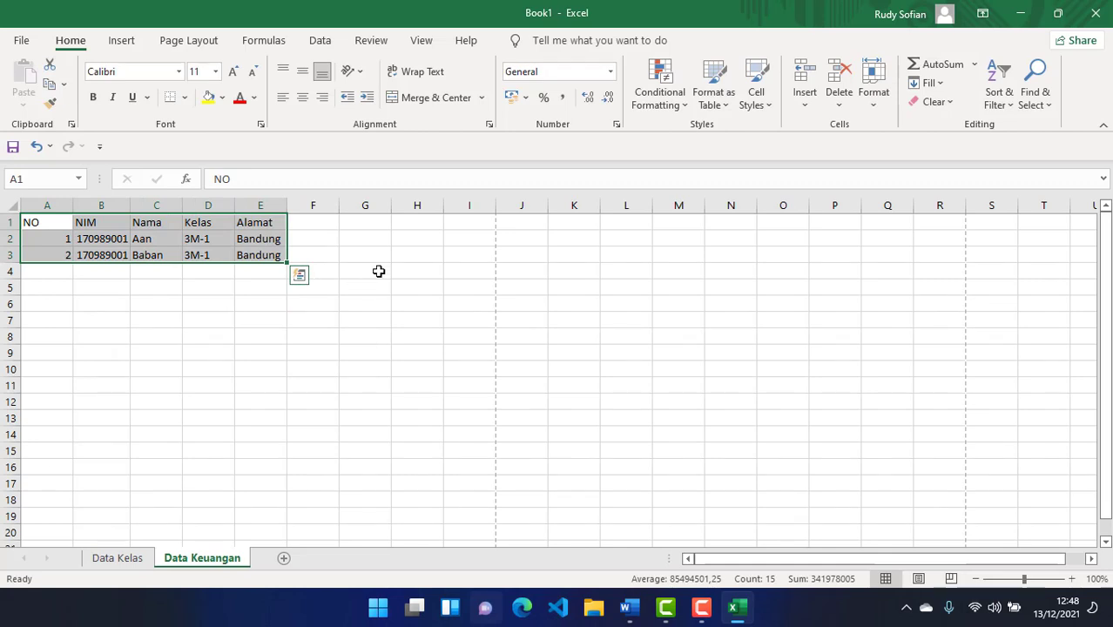
{"action": "left_click", "coordinate": [184, 98]}
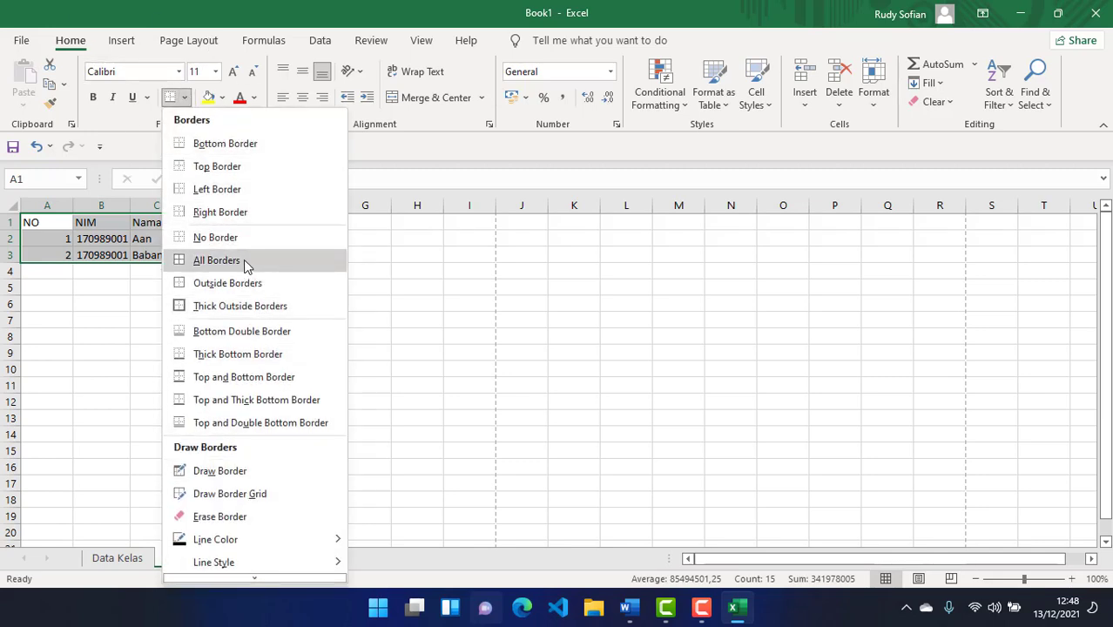
{"action": "left_click", "coordinate": [245, 260]}
{"action": "left_click", "coordinate": [321, 383]}
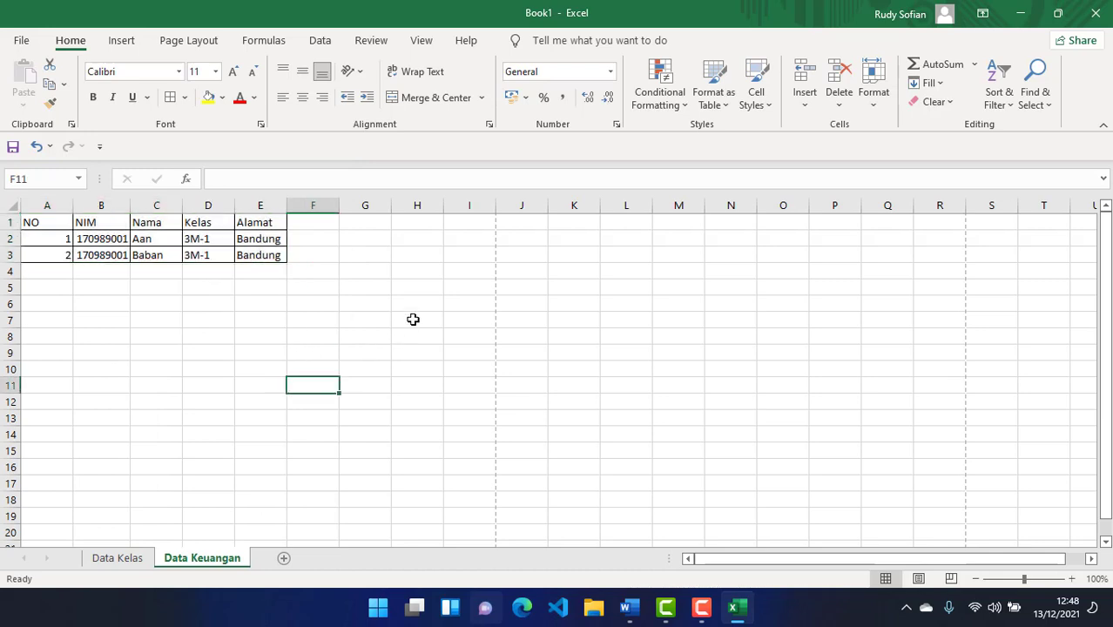
{"action": "key", "text": "ctrl+p"}
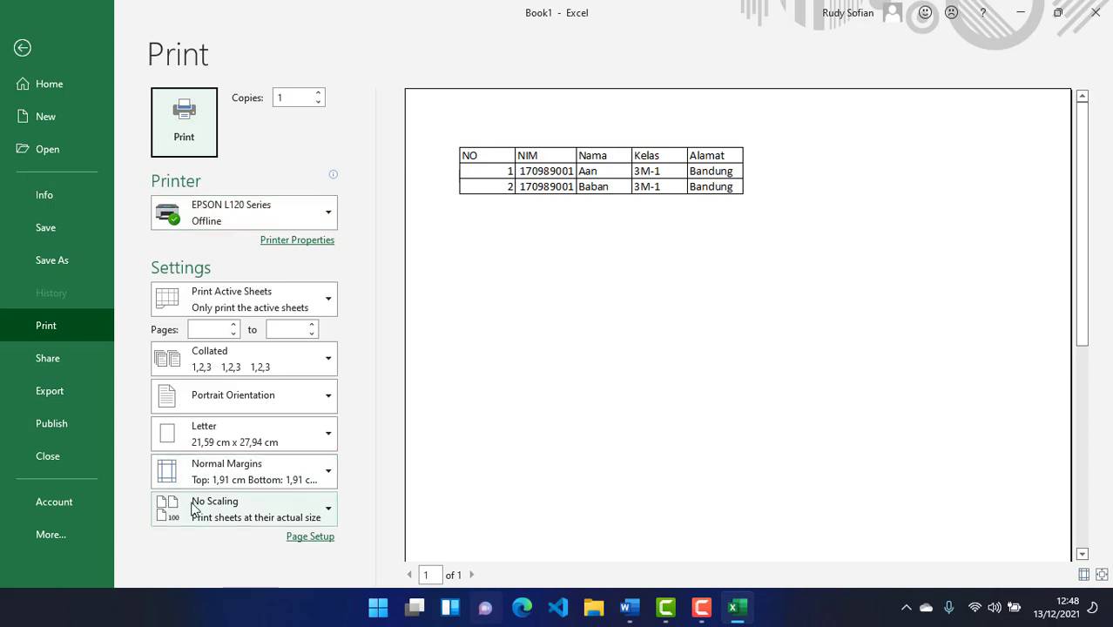
{"action": "left_click", "coordinate": [14, 52]}
- Enter sample text "asdasd" in E8, "adasd" in H12 and "adads" in D12, and check the unbordered entries in the print preview
{"action": "left_click", "coordinate": [259, 336]}
{"action": "type", "text": "asdasd"}
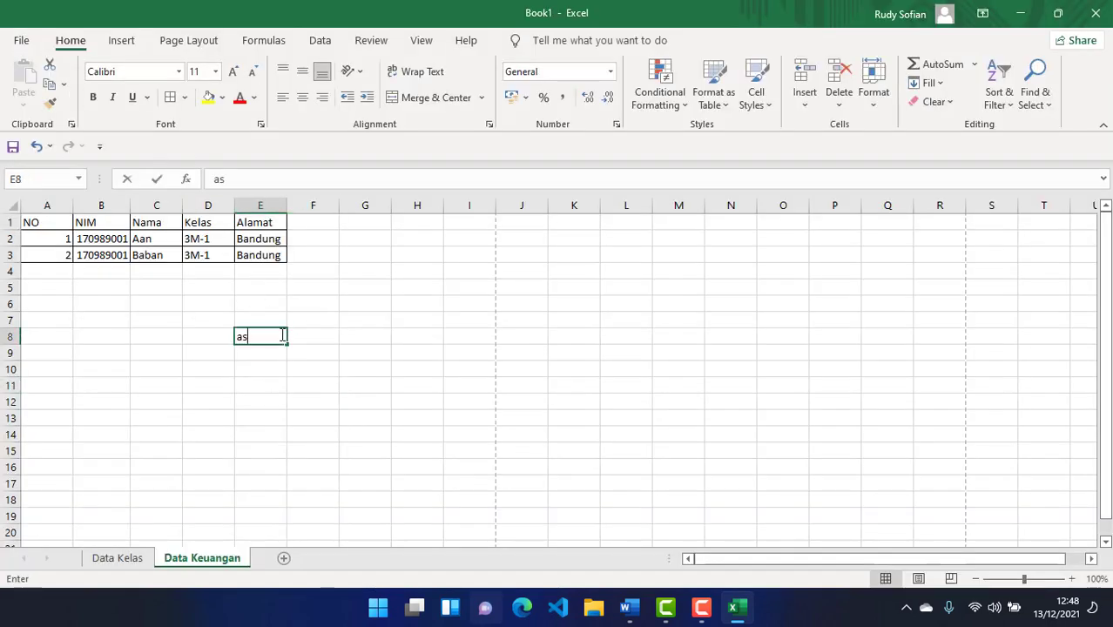
{"action": "left_click", "coordinate": [414, 402]}
{"action": "type", "text": "adasd"}
{"action": "left_click", "coordinate": [198, 402]}
{"action": "type", "text": "adads"}
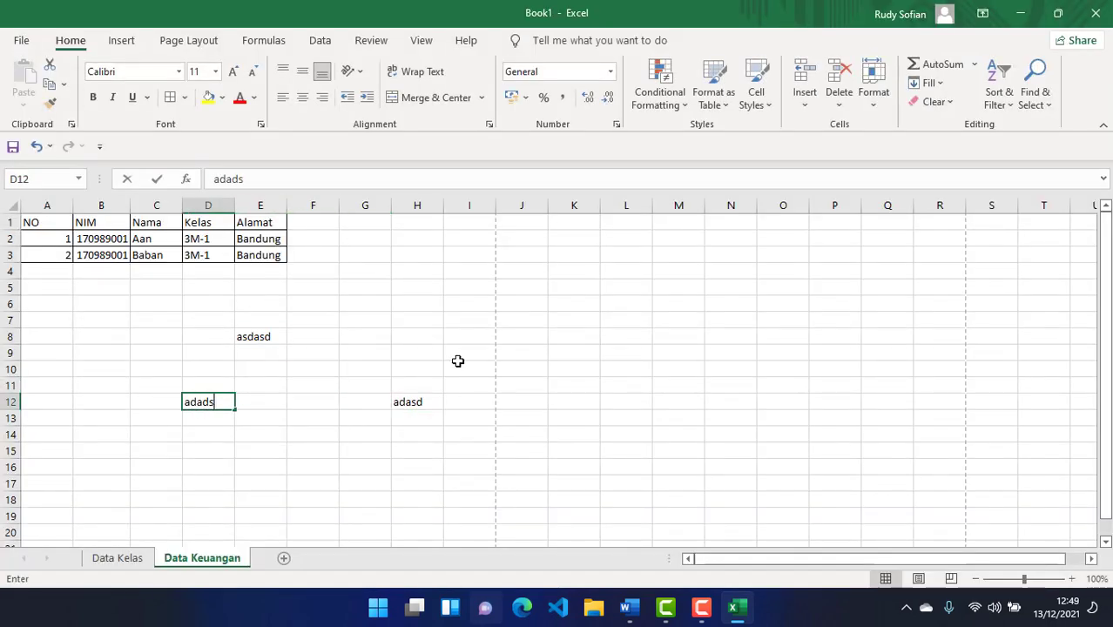
{"action": "left_click", "coordinate": [446, 348]}
{"action": "key", "text": "ctrl+p"}
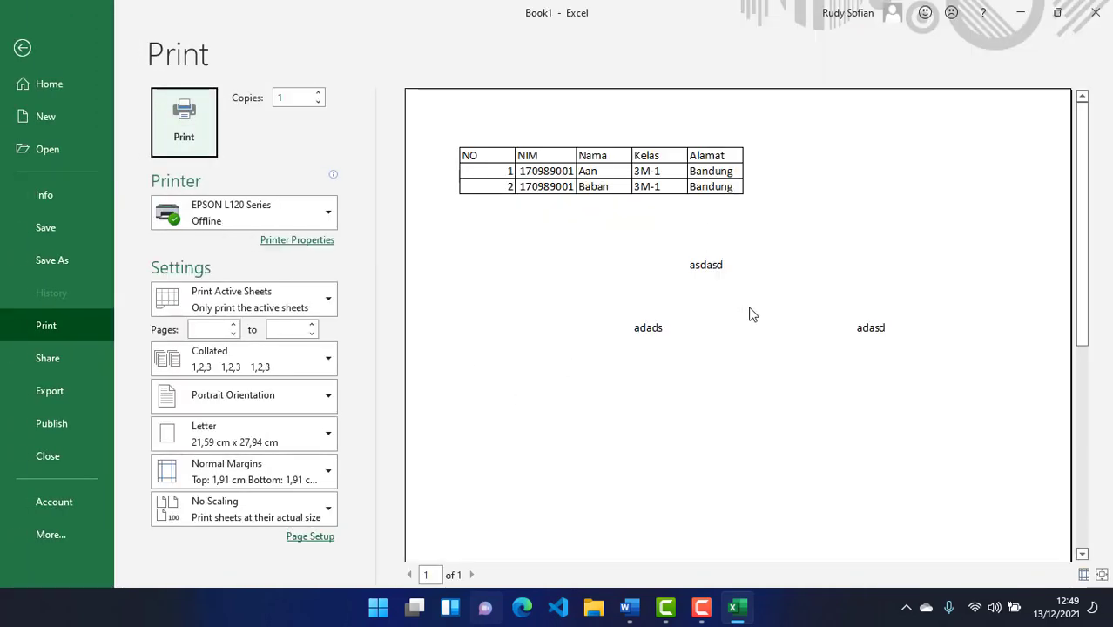
{"action": "left_click", "coordinate": [21, 49]}
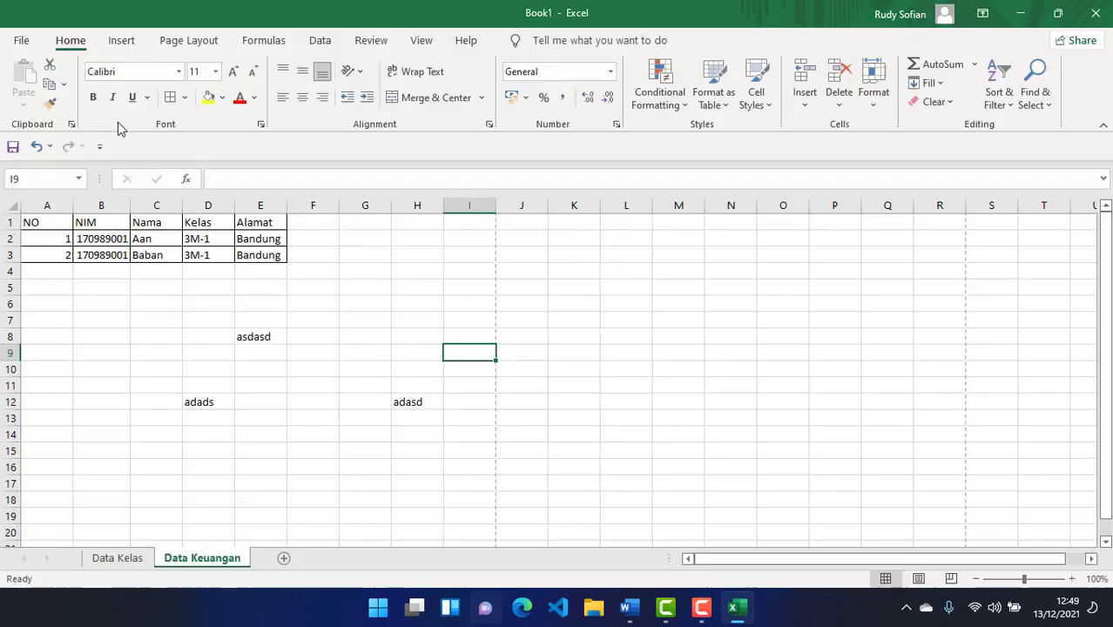
- Fill cells E9, F8 and F9 with the sample text "adasd" and check the sheet in the print preview
{"action": "left_click", "coordinate": [273, 353]}
{"action": "type", "text": "adasd"}
{"action": "left_click", "coordinate": [313, 334]}
{"action": "type", "text": "ad"}
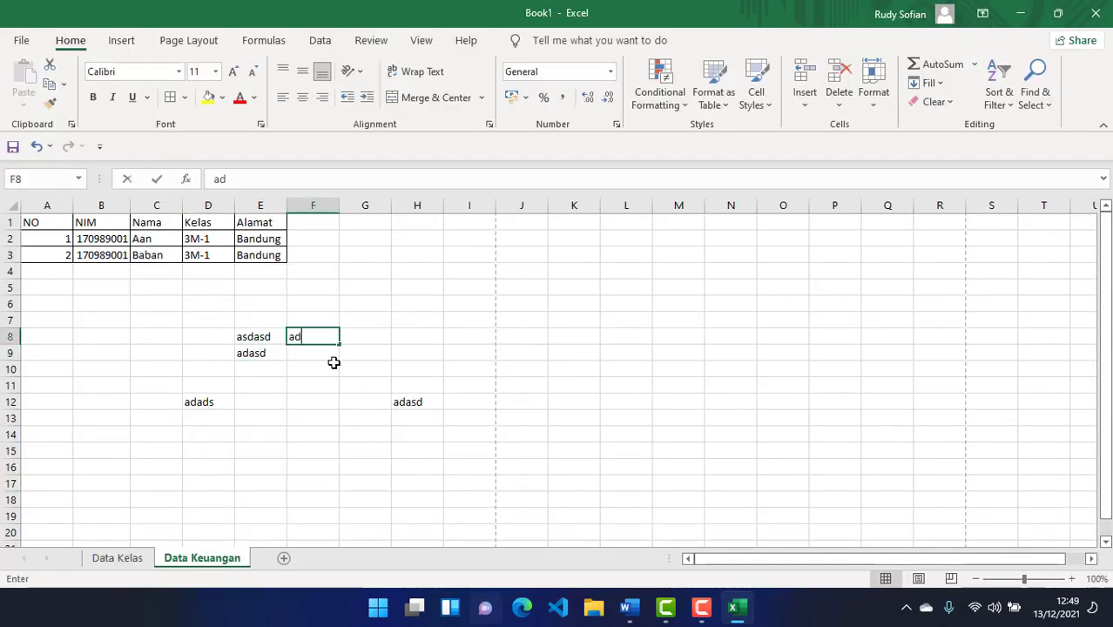
{"action": "type", "text": "asd"}
{"action": "left_click", "coordinate": [328, 355]}
{"action": "type", "text": "adasd"}
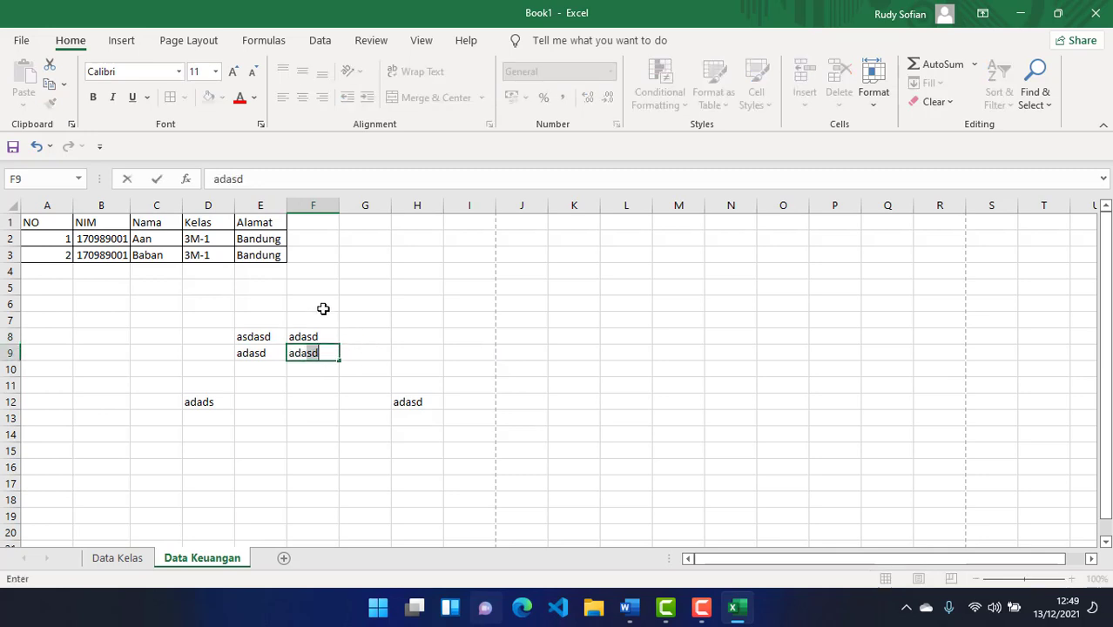
{"action": "left_click", "coordinate": [321, 320]}
{"action": "key", "text": "ctrl+p"}
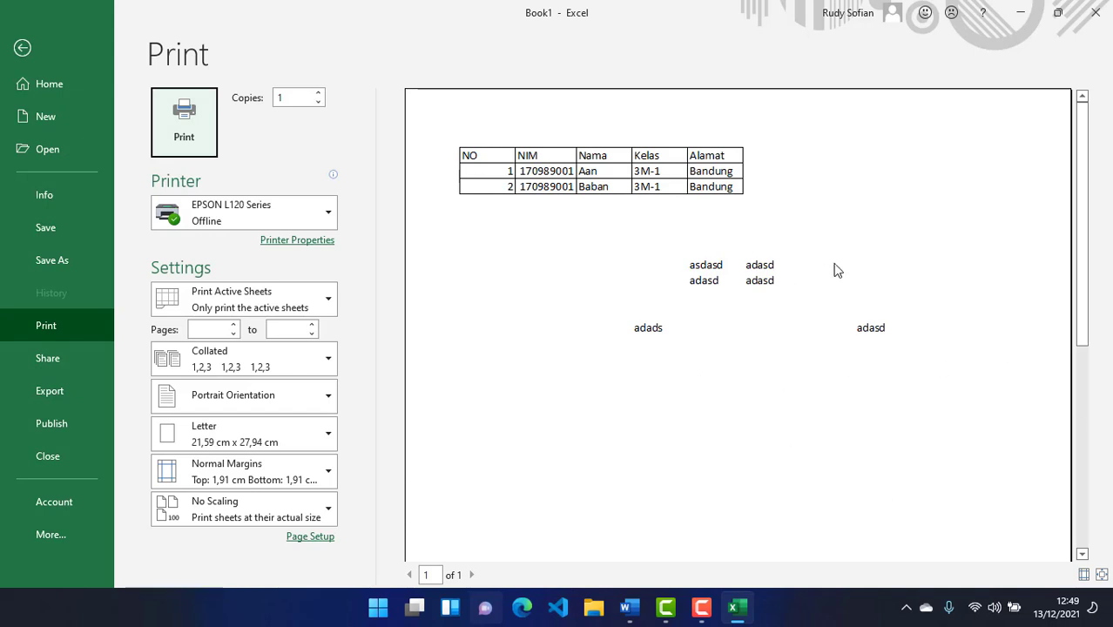
{"action": "left_click", "coordinate": [22, 47]}
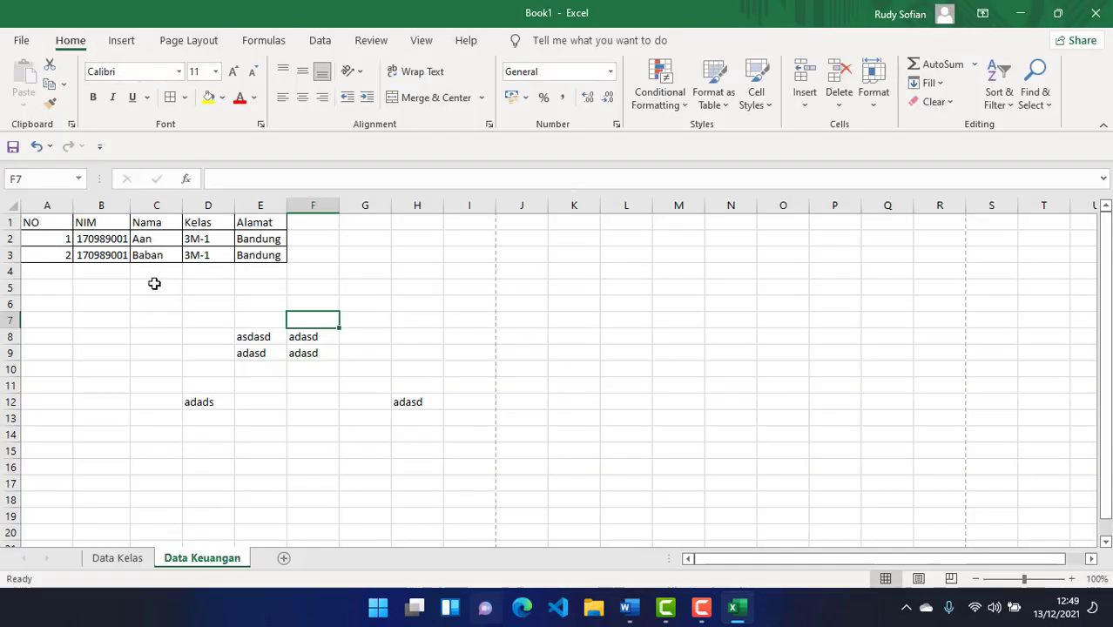
- Clear the sample text below the student table by deleting the contents of C4:H18
{"action": "left_click_drag", "start_coordinate": [179, 271], "coordinate": [430, 495]}
{"action": "key", "text": "Delete"}
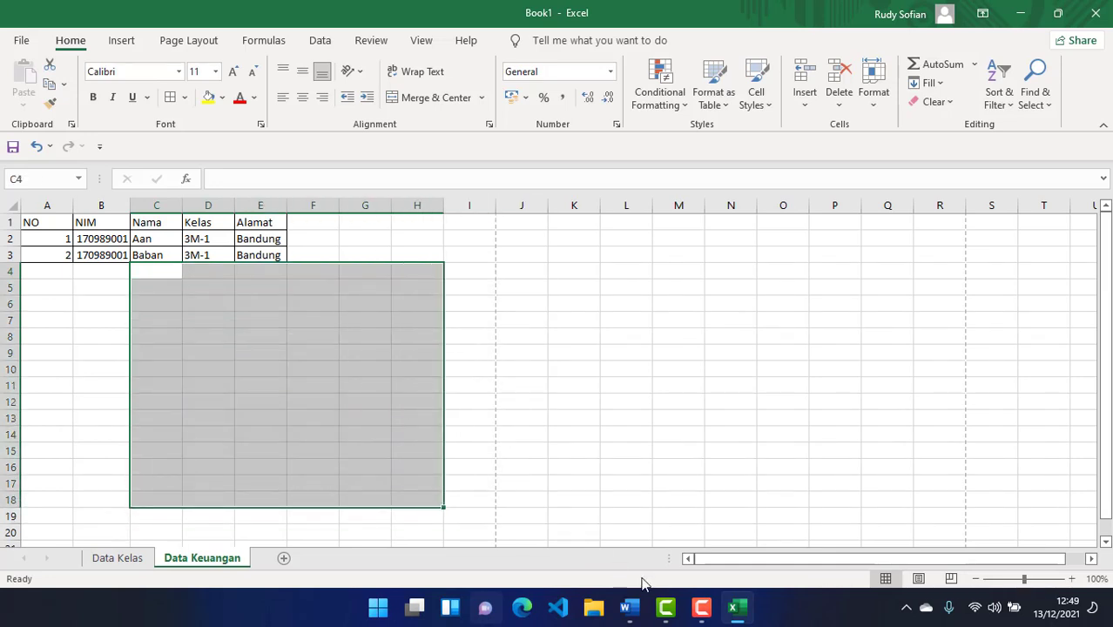
- Switch to the Word lesson and review the remaining border steps and the Latihan / Tugas exercise questions
{"action": "left_click", "coordinate": [628, 606]}
{"action": "scroll", "coordinate": [662, 418], "scroll_direction": "down", "scroll_amount": 3}
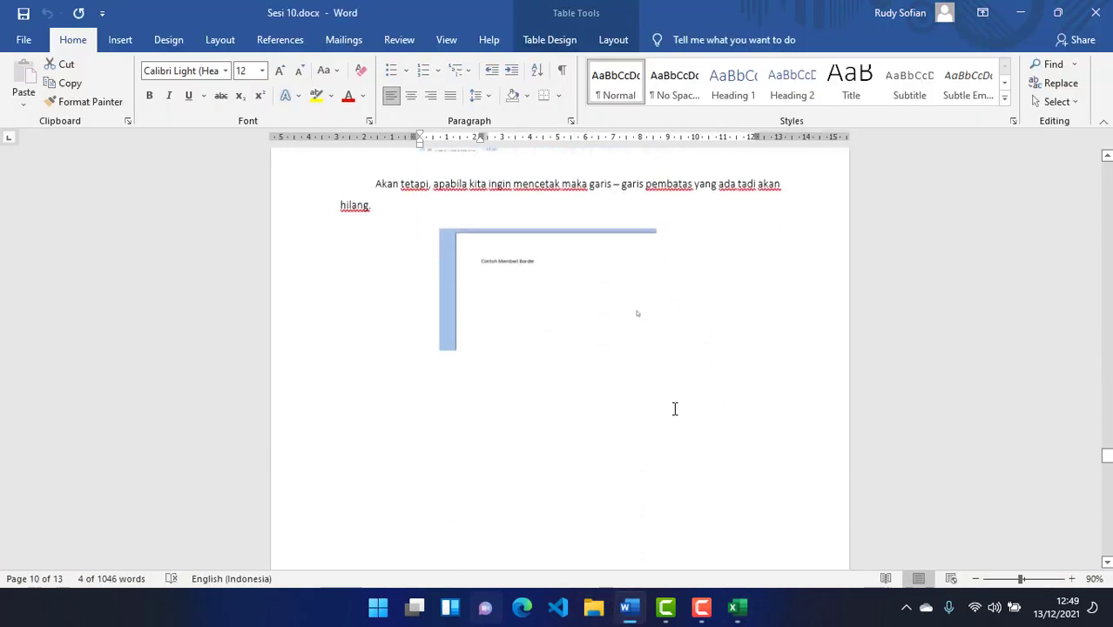
{"action": "scroll", "coordinate": [674, 409], "scroll_direction": "down", "scroll_amount": 15}
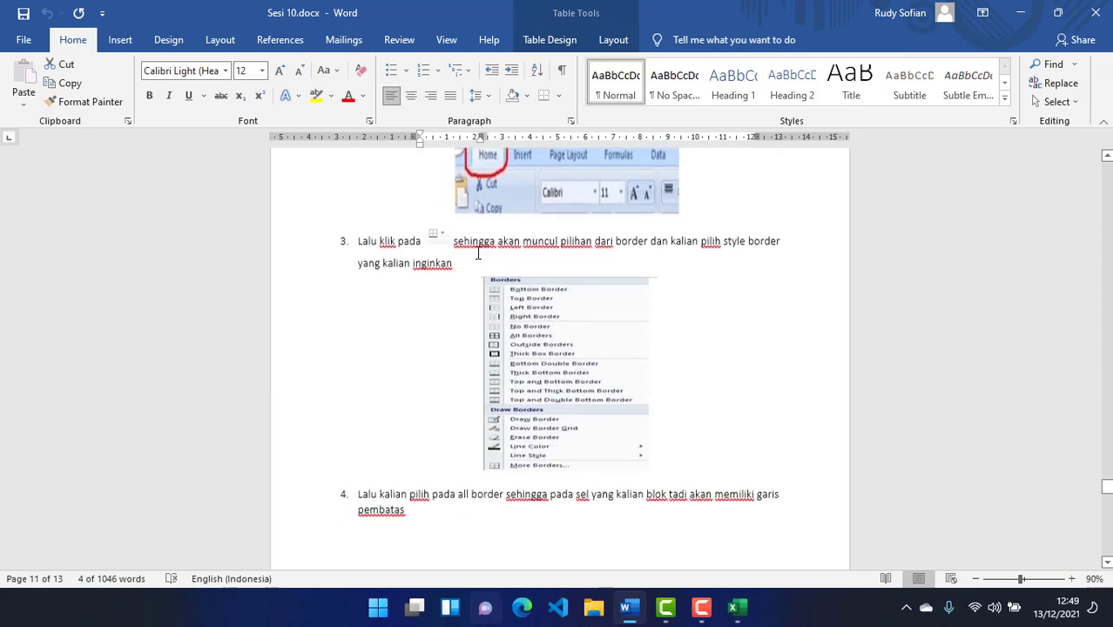
{"action": "scroll", "coordinate": [477, 253], "scroll_direction": "down", "scroll_amount": 15}
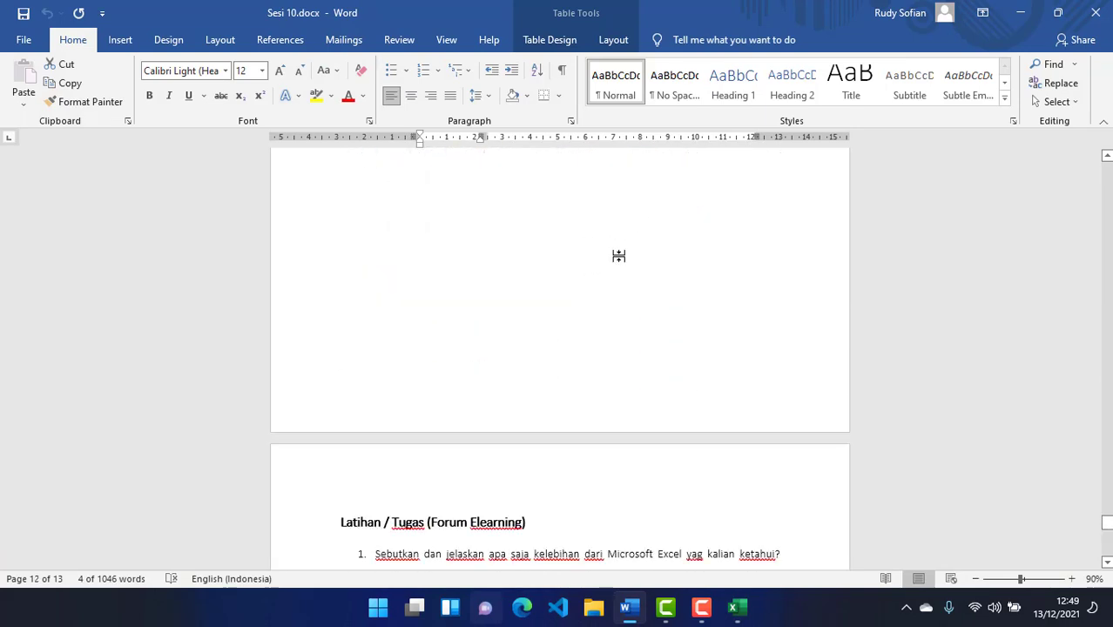
{"action": "scroll", "coordinate": [619, 255], "scroll_direction": "down", "scroll_amount": 5}
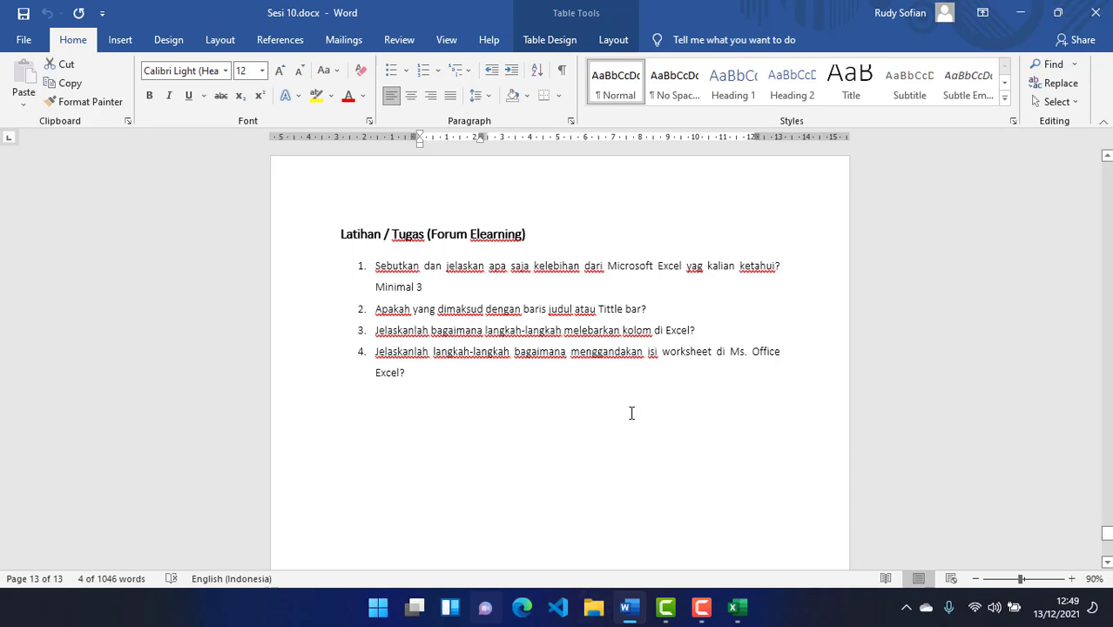
{"action": "scroll", "coordinate": [644, 394], "scroll_direction": "up", "scroll_amount": 15}
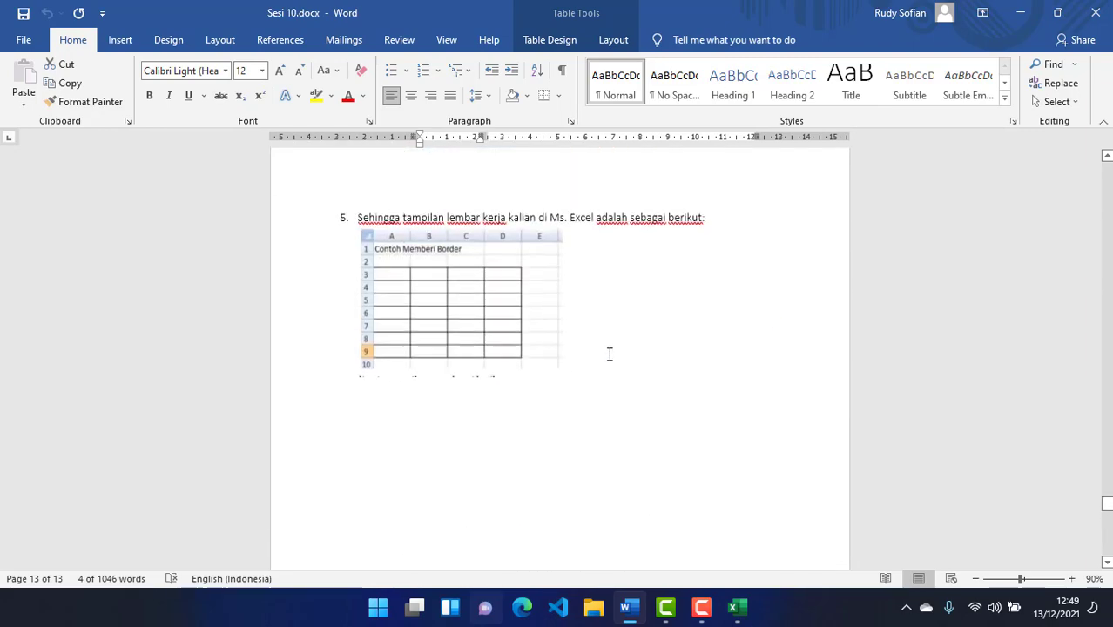
{"action": "scroll", "coordinate": [607, 357], "scroll_direction": "up", "scroll_amount": 5}
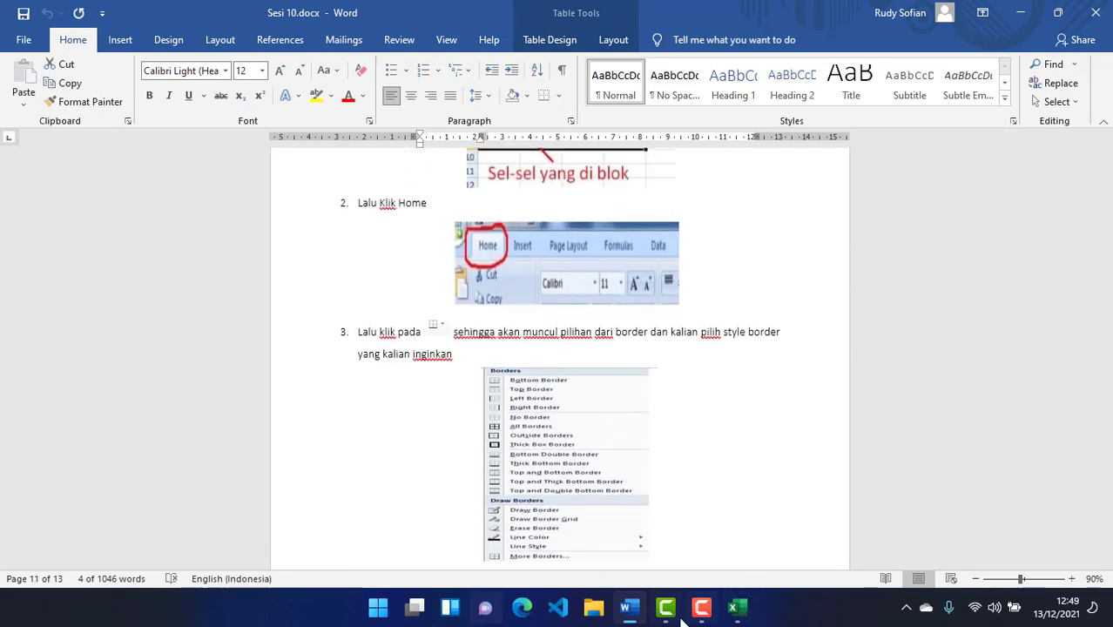
{"action": "mouse_move", "coordinate": [670, 617]}
{"action": "left_click", "coordinate": [670, 592]}
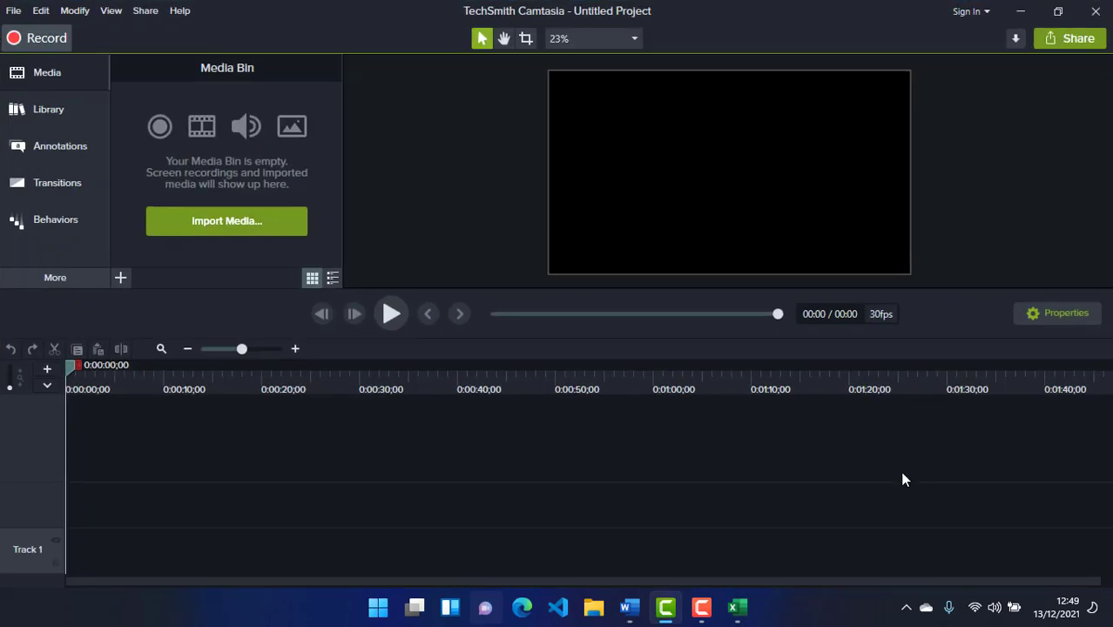